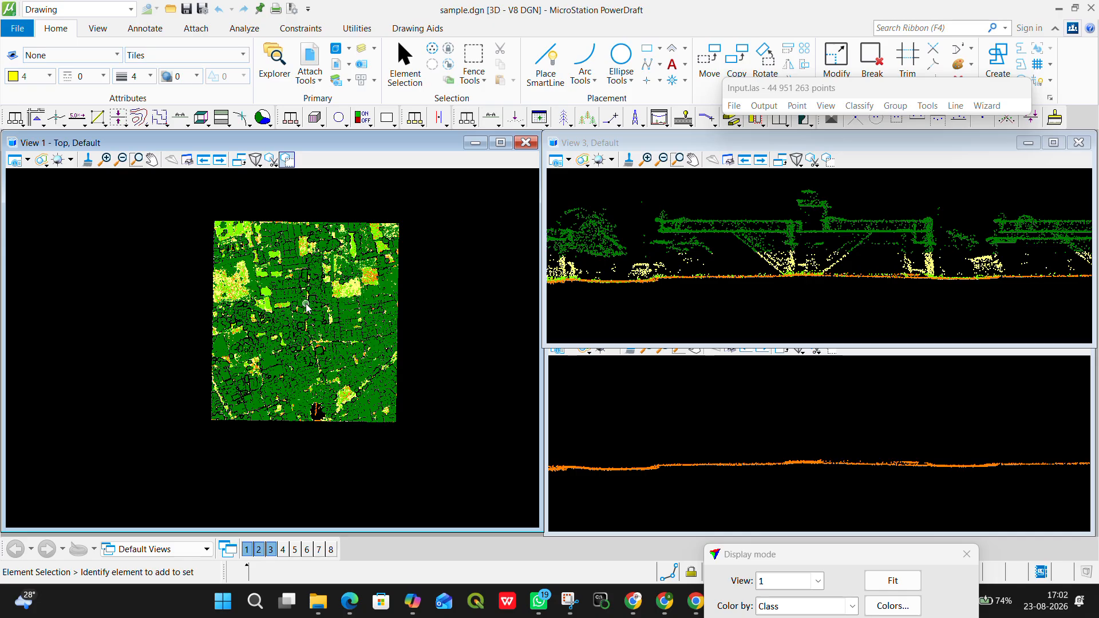
Step: Examine the class-coloured point cloud in the top view, from its full extent down to individual streets and building blocks
{"action": "scroll", "coordinate": [347, 331], "scroll_direction": "up", "scroll_amount": 1}
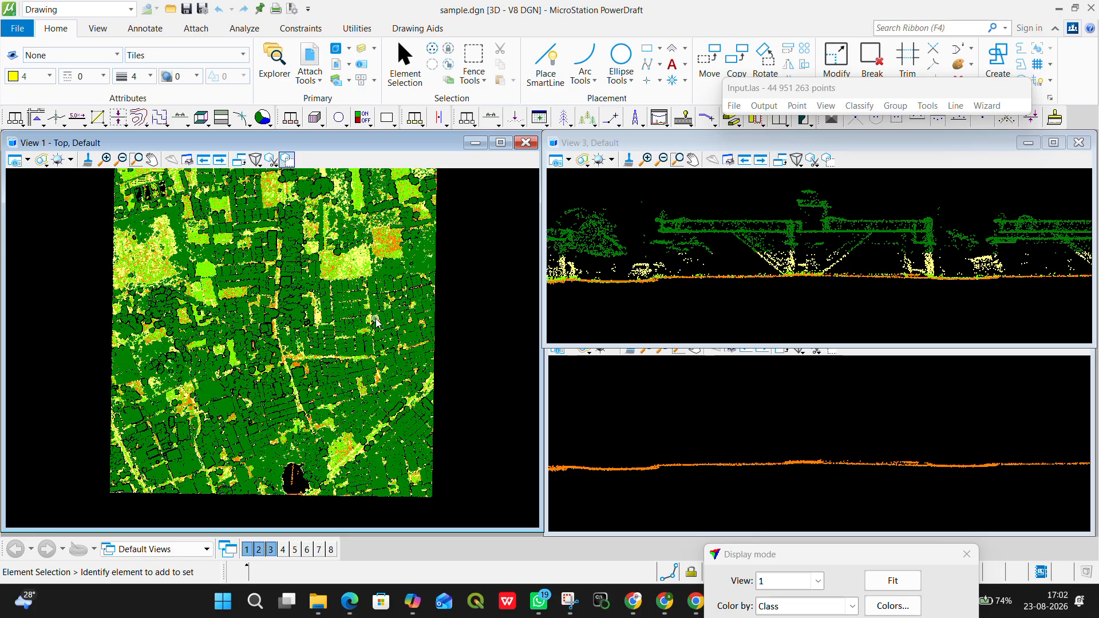
{"action": "scroll", "coordinate": [377, 322], "scroll_direction": "down", "scroll_amount": 1}
{"action": "scroll", "coordinate": [353, 311], "scroll_direction": "up", "scroll_amount": 1}
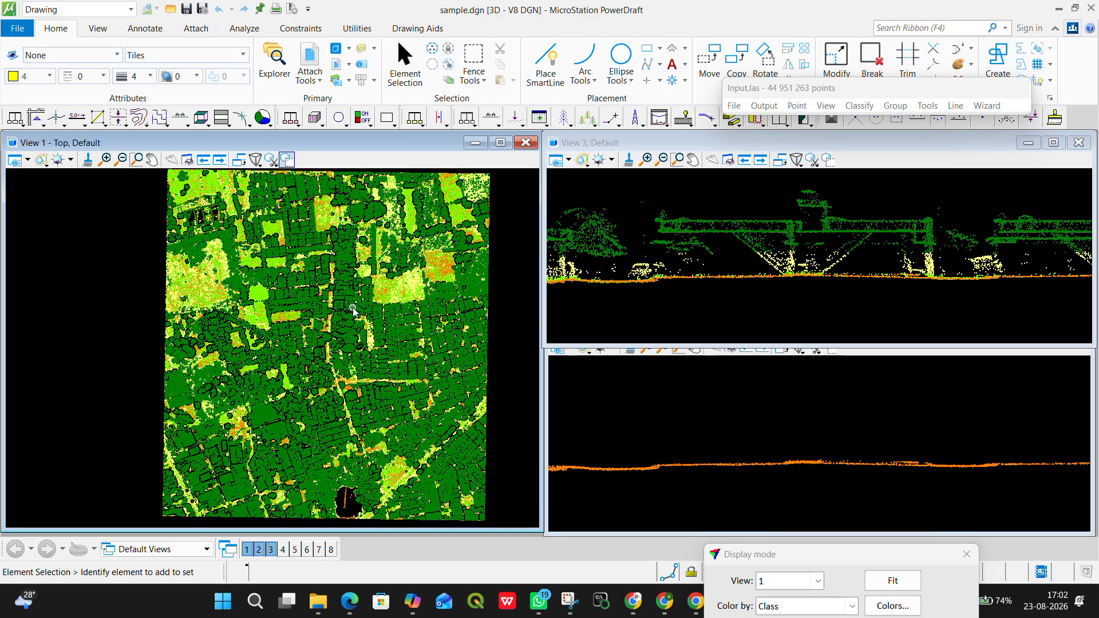
{"action": "middle_click_drag", "start_coordinate": [378, 268], "coordinate": [370, 361]}
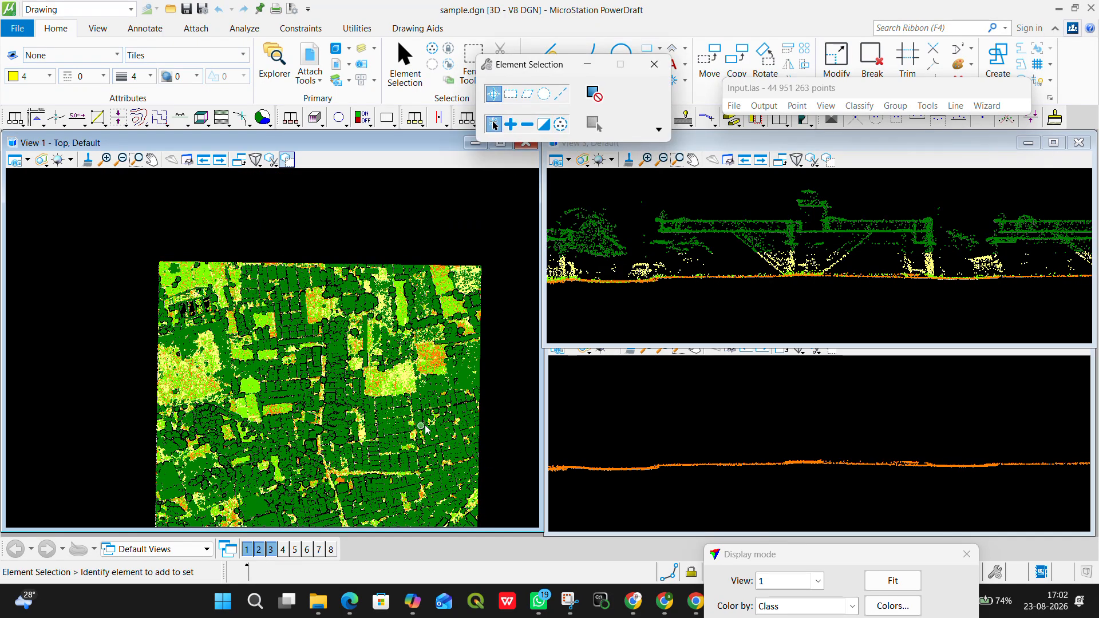
{"action": "scroll", "coordinate": [425, 427], "scroll_direction": "up", "scroll_amount": 3}
{"action": "middle_click_drag", "start_coordinate": [457, 397], "coordinate": [403, 311]}
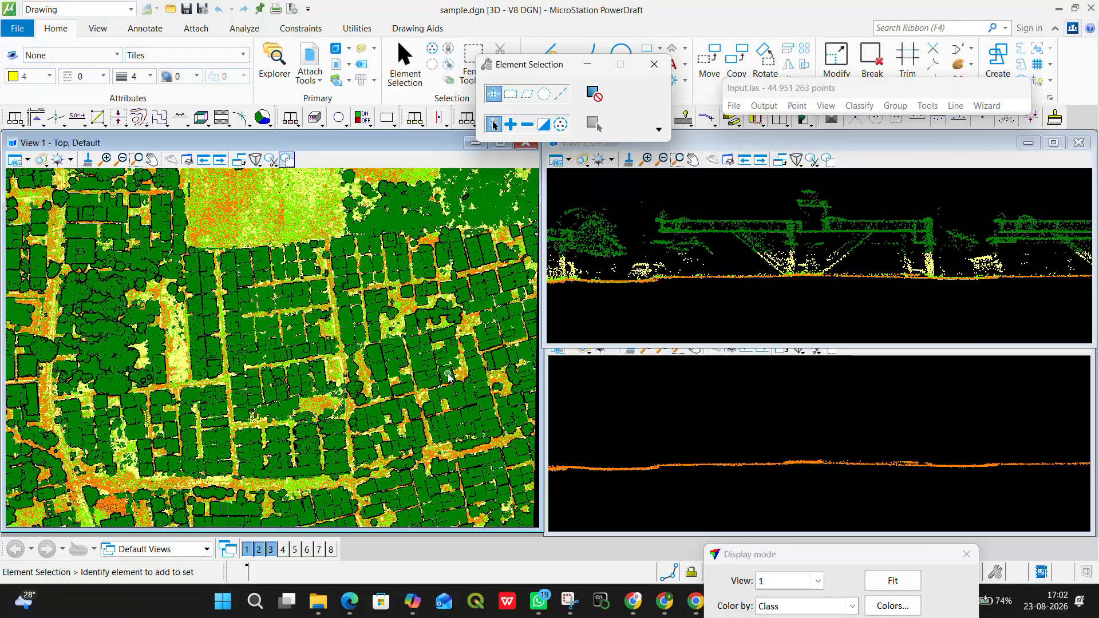
{"action": "middle_click_drag", "start_coordinate": [430, 391], "coordinate": [374, 343]}
{"action": "scroll", "coordinate": [473, 376], "scroll_direction": "up", "scroll_amount": 2}
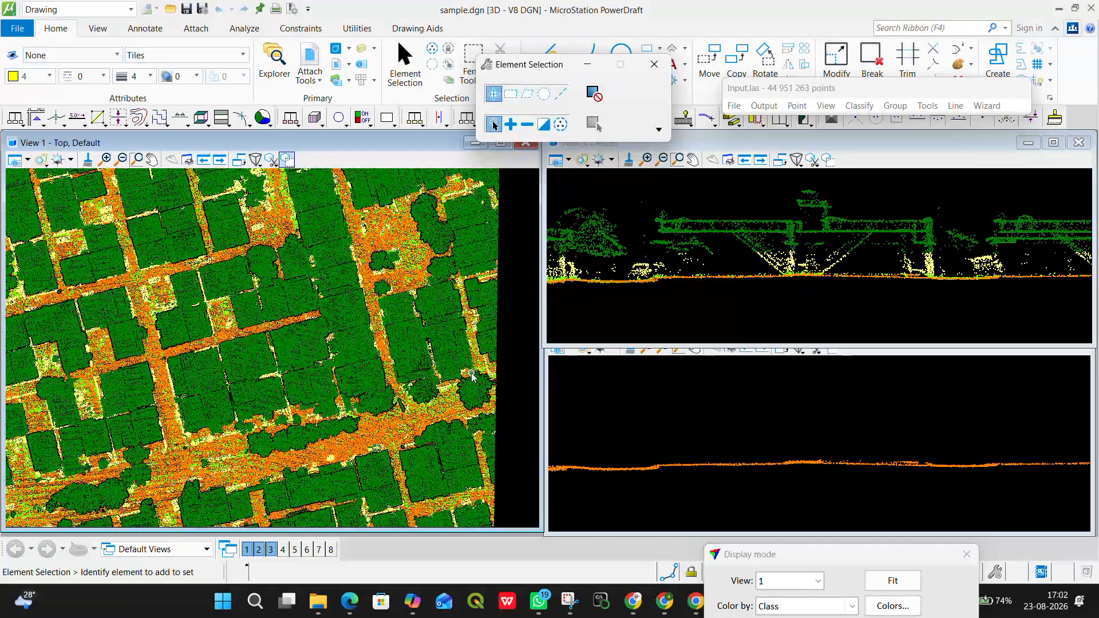
{"action": "scroll", "coordinate": [471, 377], "scroll_direction": "down", "scroll_amount": 4}
{"action": "middle_click_drag", "start_coordinate": [200, 289], "coordinate": [373, 354]}
{"action": "scroll", "coordinate": [374, 353], "scroll_direction": "down", "scroll_amount": 2}
{"action": "scroll", "coordinate": [417, 345], "scroll_direction": "up", "scroll_amount": 4}
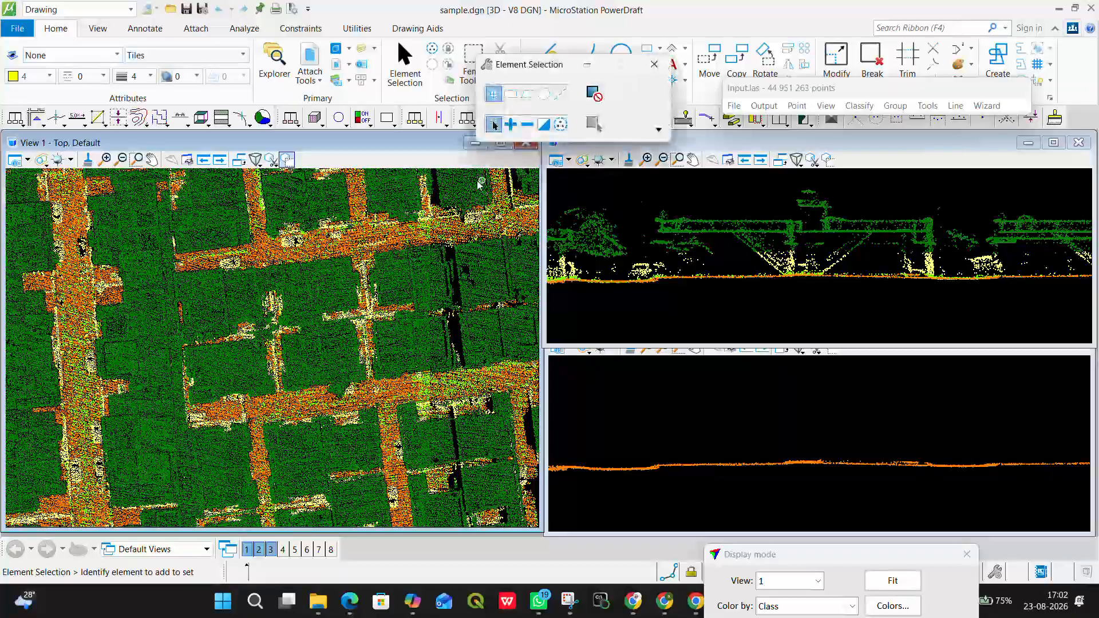
Step: Draw a roughly north-south vertical section about 9.9 deep through the building block between the two main streets
{"action": "mouse_move", "coordinate": [542, 74]}
{"action": "left_mouse_down"}
{"action": "mouse_move", "coordinate": [614, 449]}
{"action": "mouse_move", "coordinate": [588, 575]}
{"action": "mouse_move", "coordinate": [544, 576]}
{"action": "left_mouse_up"}
{"action": "left_click", "coordinate": [513, 118]}
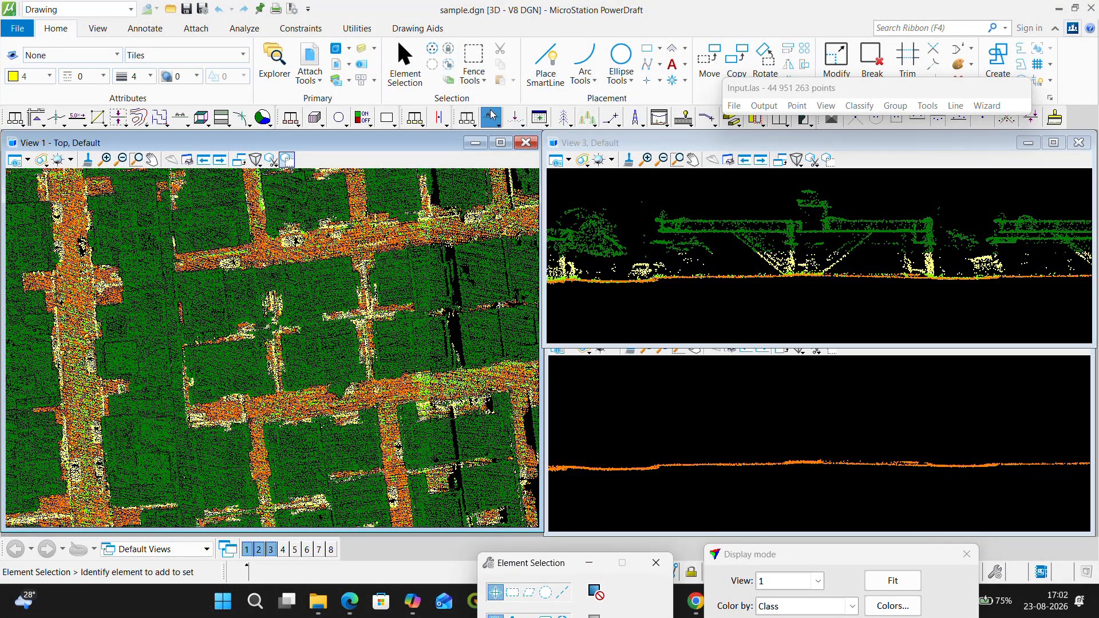
{"action": "left_click", "coordinate": [491, 118]}
{"action": "scroll", "coordinate": [316, 227], "scroll_direction": "up", "scroll_amount": 2}
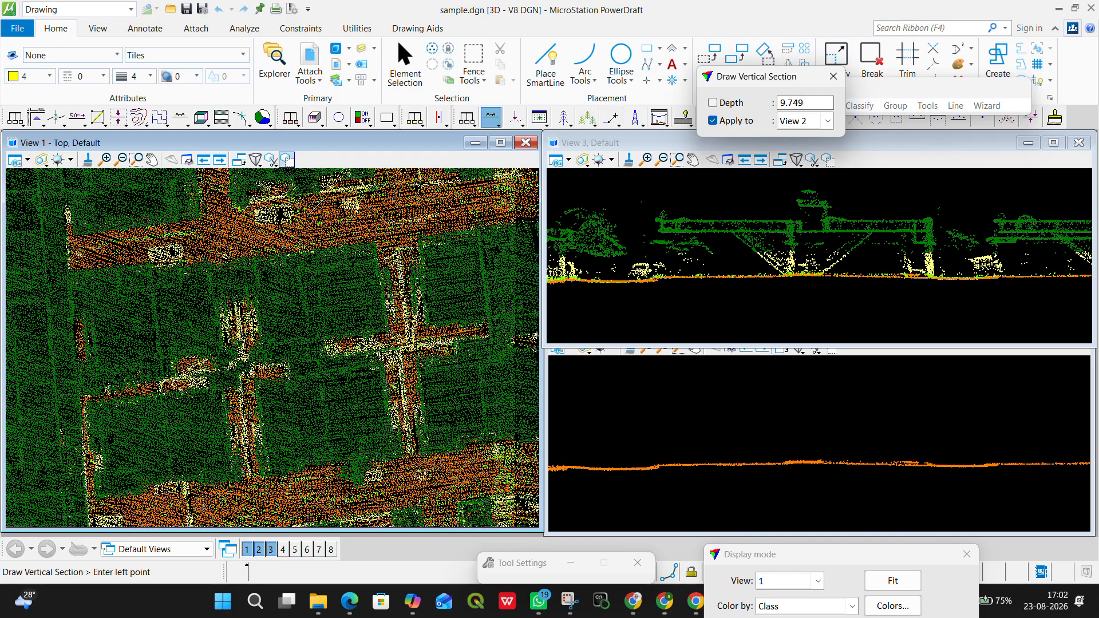
{"action": "left_click", "coordinate": [316, 204]}
{"action": "left_click", "coordinate": [348, 497]}
{"action": "left_click", "coordinate": [260, 494]}
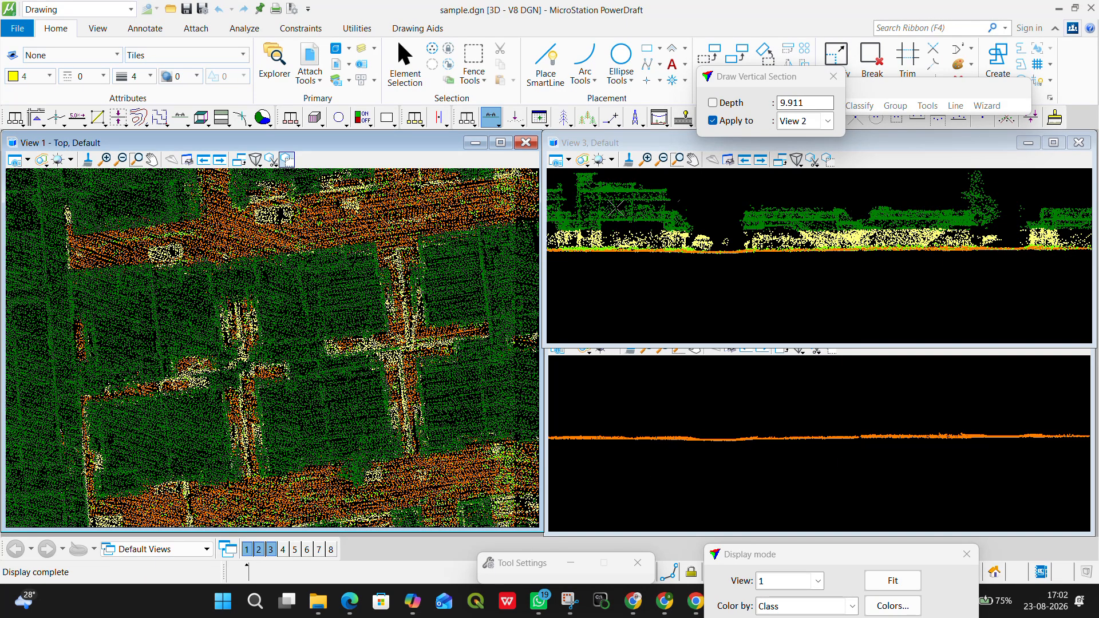
Step: Place a block fence in Inside mode around the entire point cloud in the top view
{"action": "scroll", "coordinate": [348, 329], "scroll_direction": "down", "scroll_amount": 4}
{"action": "scroll", "coordinate": [348, 328], "scroll_direction": "down", "scroll_amount": 5}
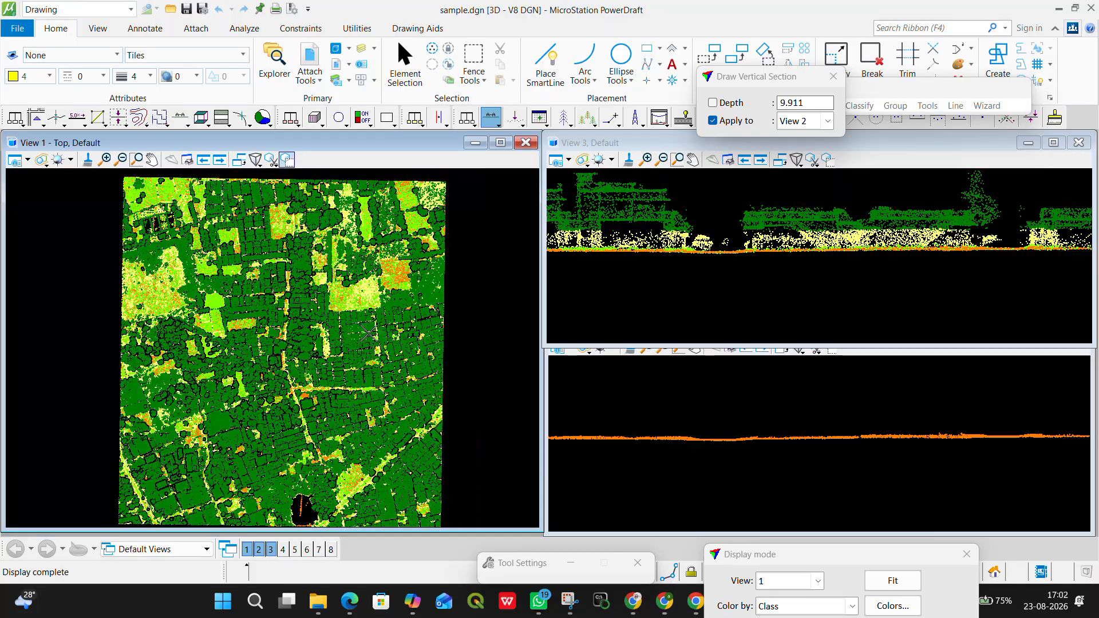
{"action": "scroll", "coordinate": [366, 333], "scroll_direction": "up", "scroll_amount": 8}
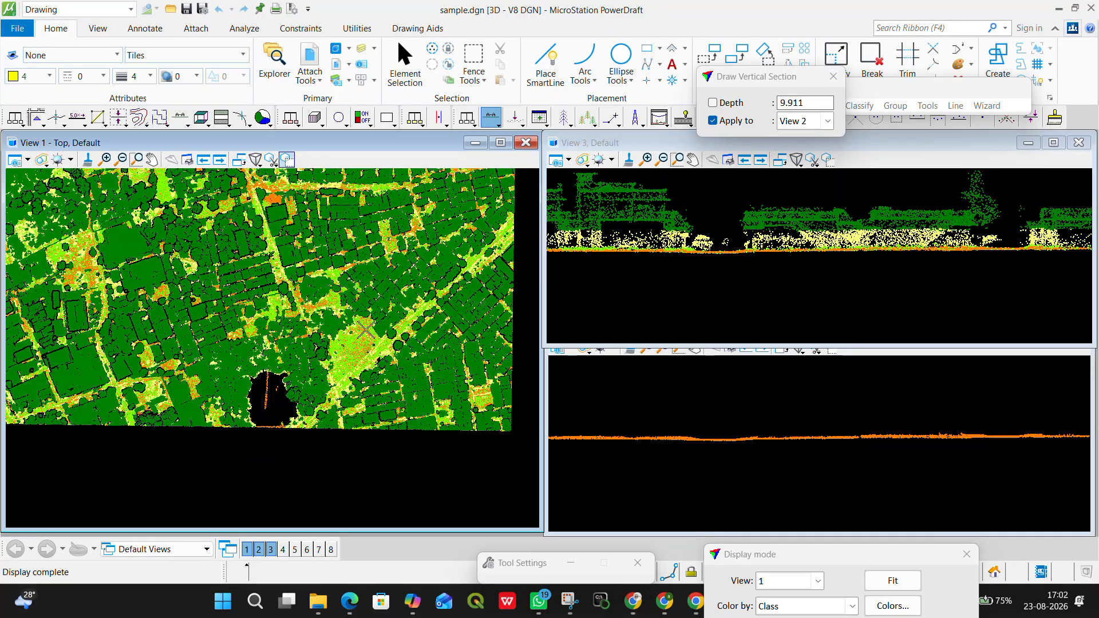
{"action": "scroll", "coordinate": [358, 234], "scroll_direction": "down", "scroll_amount": 6}
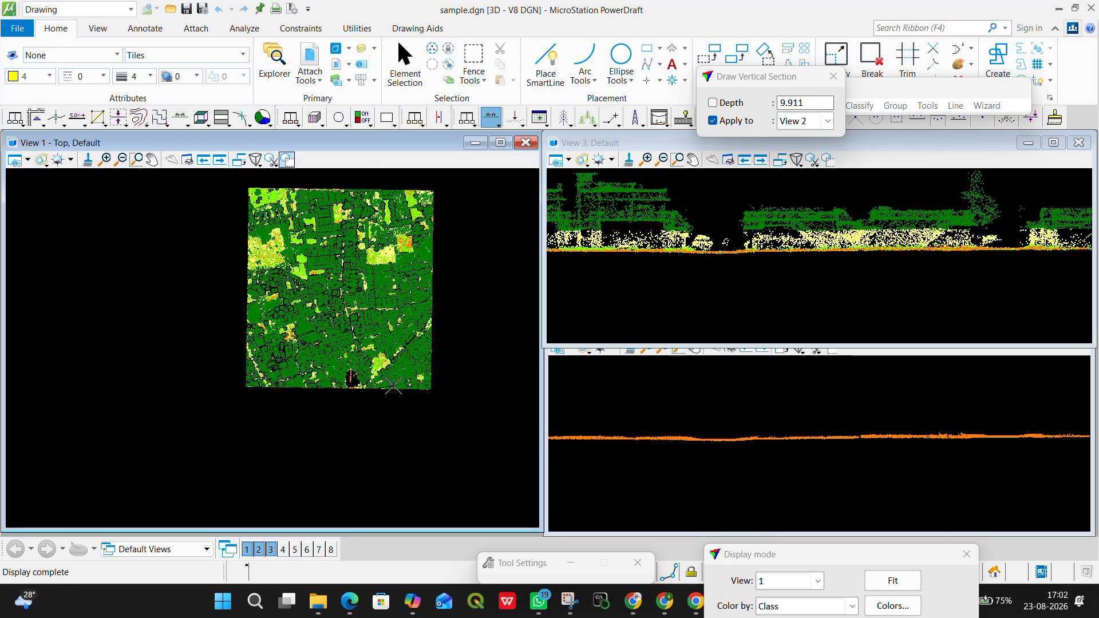
{"action": "middle_click_drag", "start_coordinate": [324, 261], "coordinate": [328, 295]}
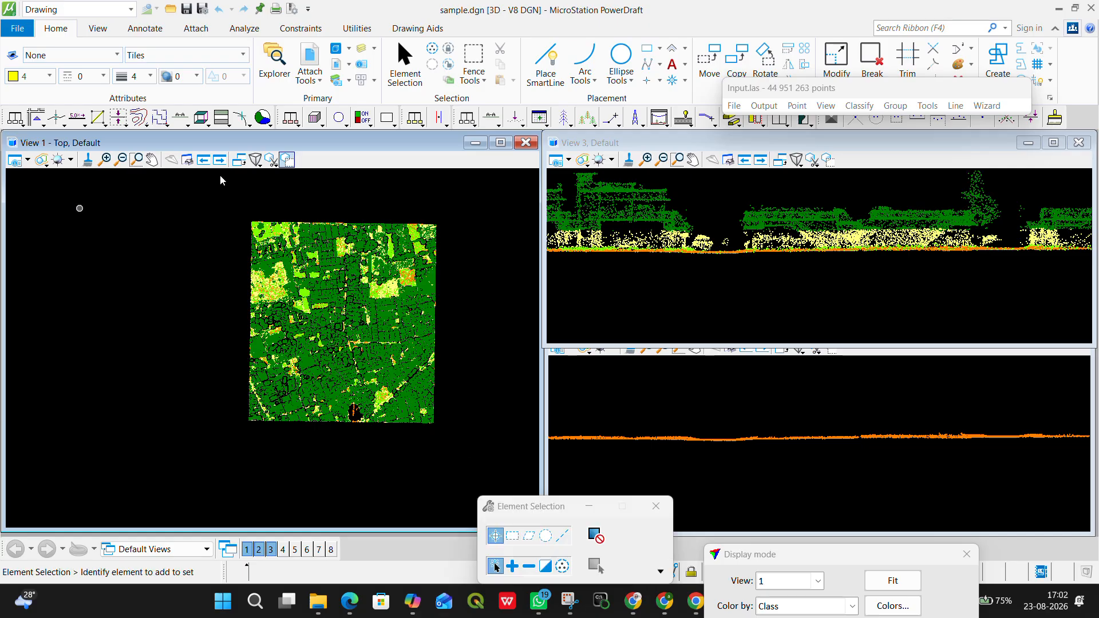
{"action": "left_click", "coordinate": [474, 73]}
{"action": "left_click", "coordinate": [487, 101]}
{"action": "left_click", "coordinate": [226, 200]}
{"action": "left_click", "coordinate": [465, 452]}
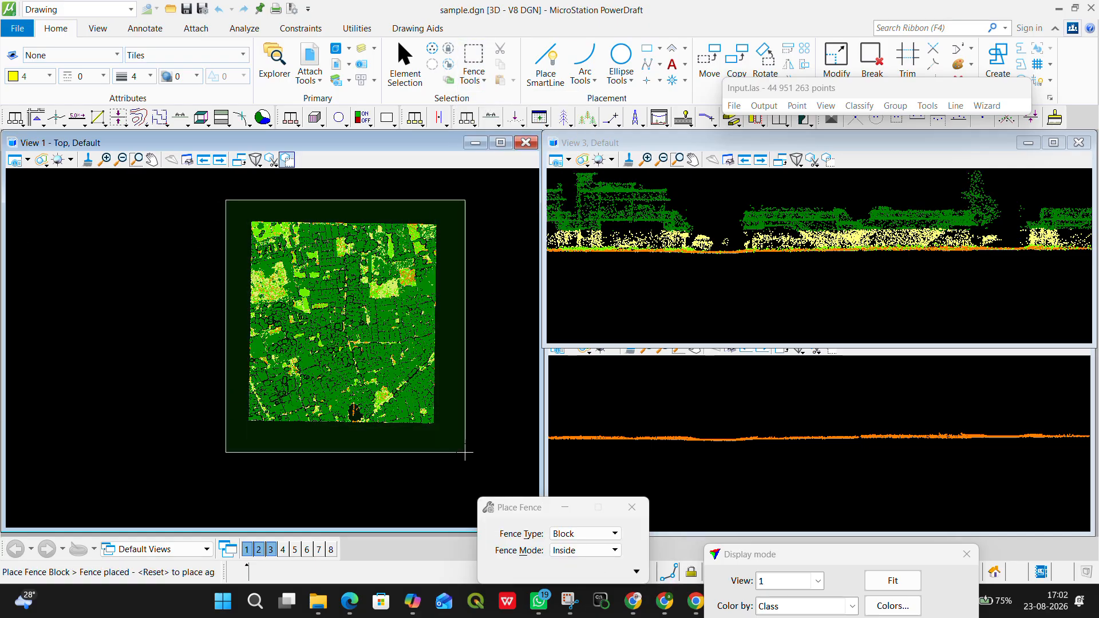
Step: Inspect the fenced point cloud's edges and corners to check that the fence encloses the whole dataset
{"action": "scroll", "coordinate": [426, 441], "scroll_direction": "up", "scroll_amount": 3}
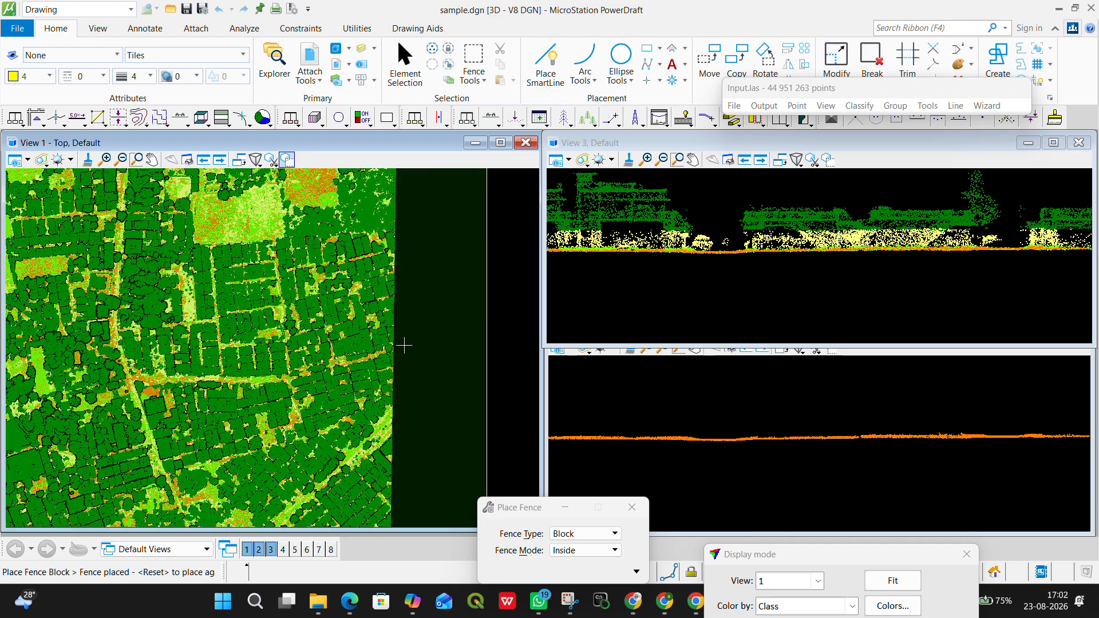
{"action": "scroll", "coordinate": [355, 310], "scroll_direction": "down", "scroll_amount": 4}
{"action": "scroll", "coordinate": [235, 277], "scroll_direction": "up", "scroll_amount": 2}
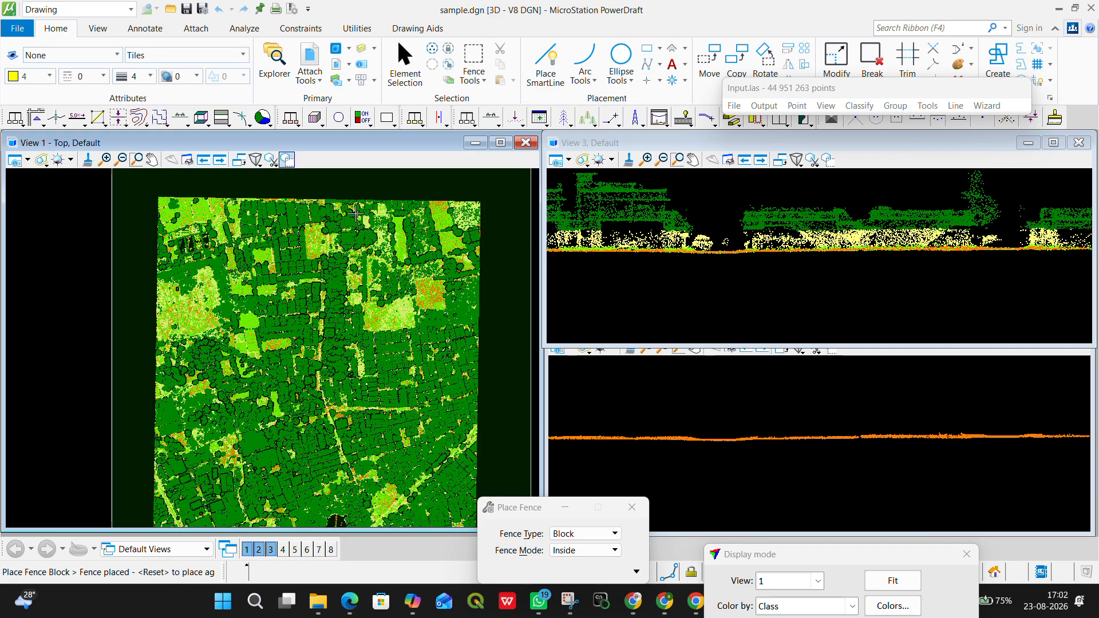
{"action": "scroll", "coordinate": [391, 222], "scroll_direction": "down", "scroll_amount": 2}
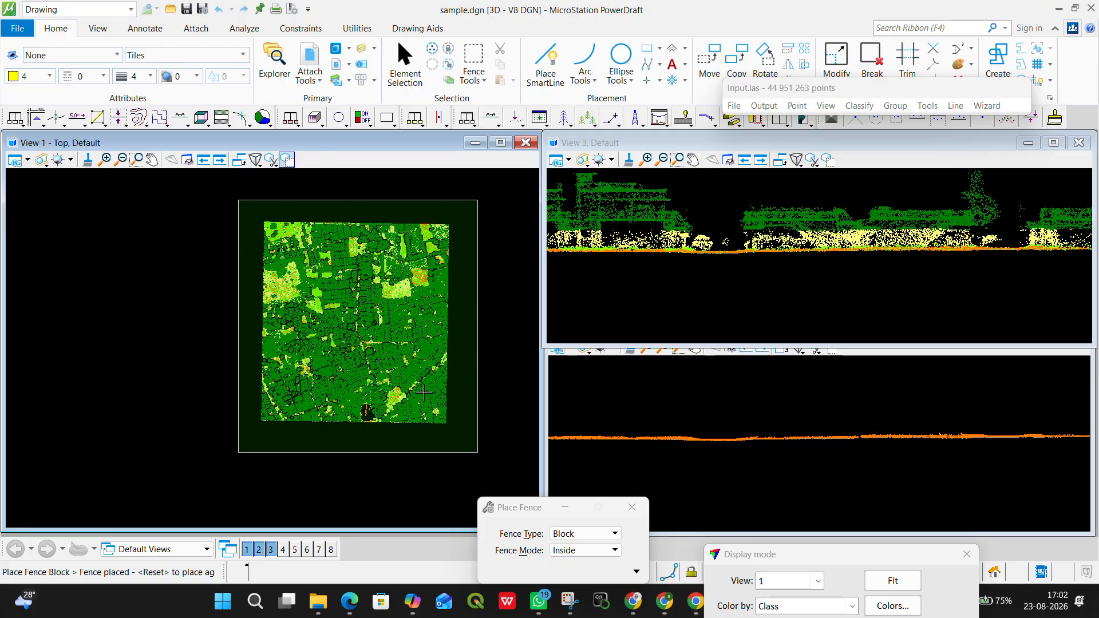
{"action": "scroll", "coordinate": [426, 410], "scroll_direction": "up", "scroll_amount": 3}
{"action": "scroll", "coordinate": [422, 466], "scroll_direction": "up", "scroll_amount": 3}
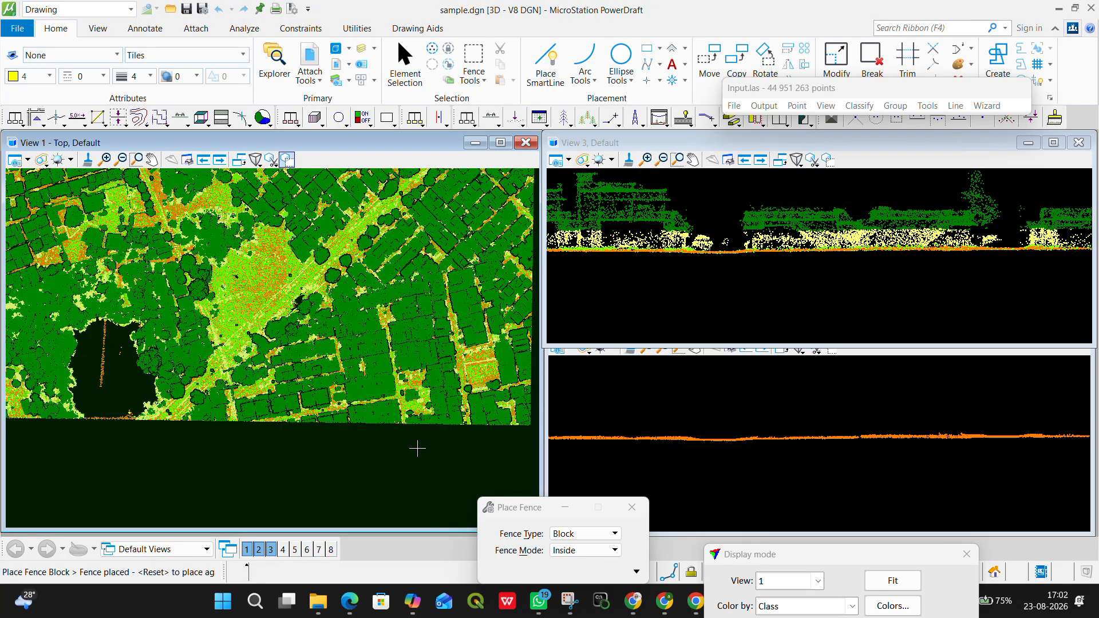
{"action": "scroll", "coordinate": [340, 309], "scroll_direction": "down", "scroll_amount": 5}
{"action": "scroll", "coordinate": [420, 434], "scroll_direction": "down", "scroll_amount": 3}
{"action": "scroll", "coordinate": [405, 359], "scroll_direction": "up", "scroll_amount": 3}
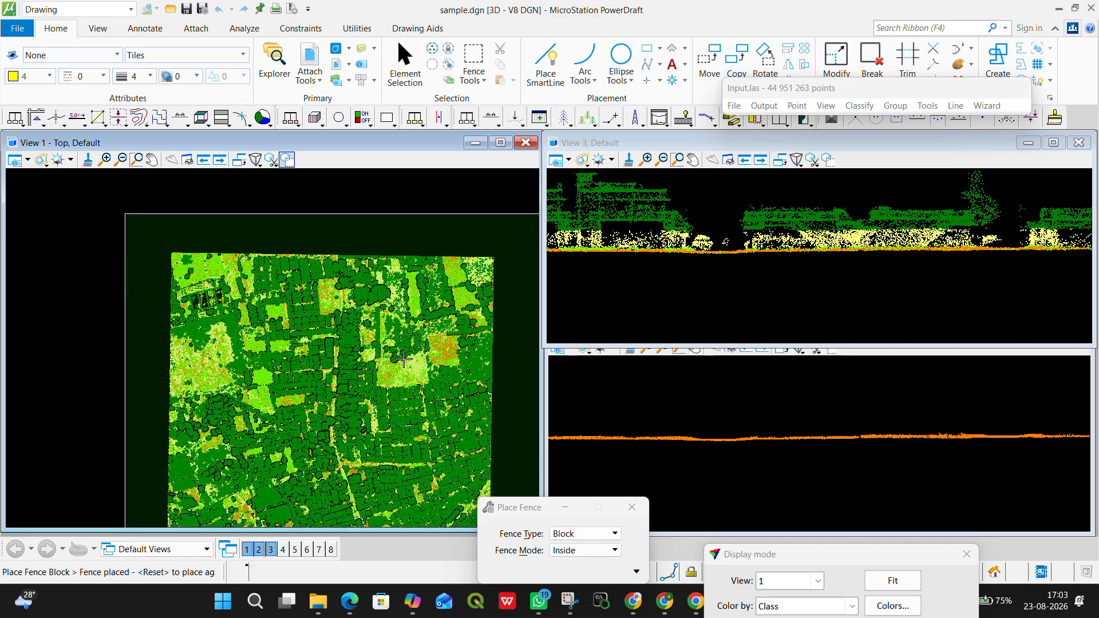
{"action": "scroll", "coordinate": [396, 320], "scroll_direction": "down", "scroll_amount": 2}
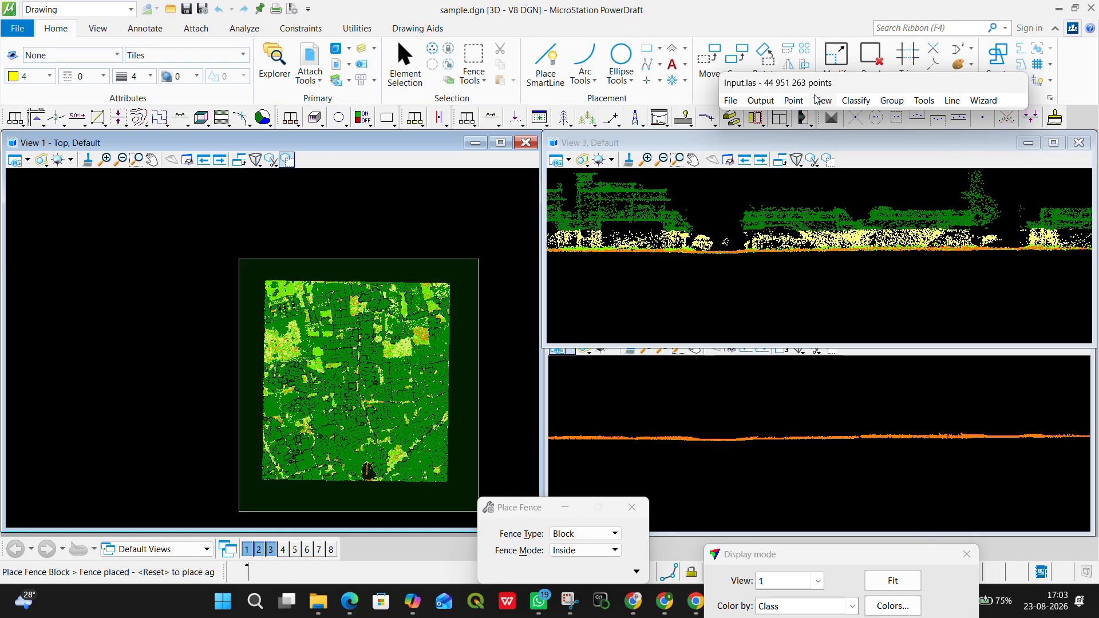
Step: Load the TSCAN application from the available MDL applications and close the application list
{"action": "left_click", "coordinate": [357, 28]}
{"action": "left_click", "coordinate": [149, 52]}
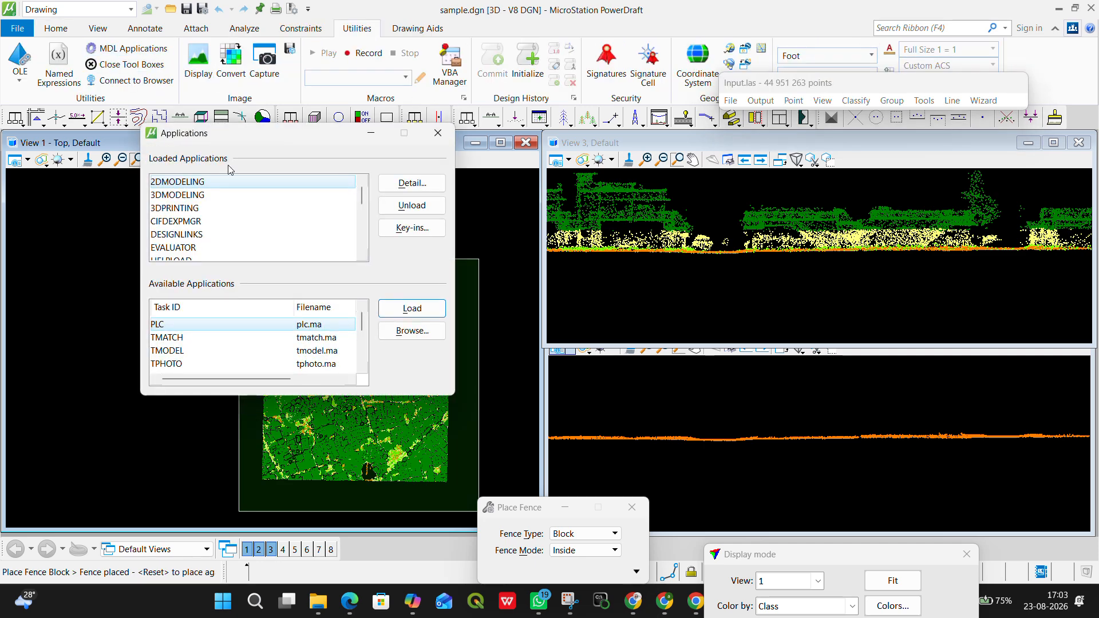
{"action": "scroll", "coordinate": [199, 352], "scroll_direction": "down", "scroll_amount": 3}
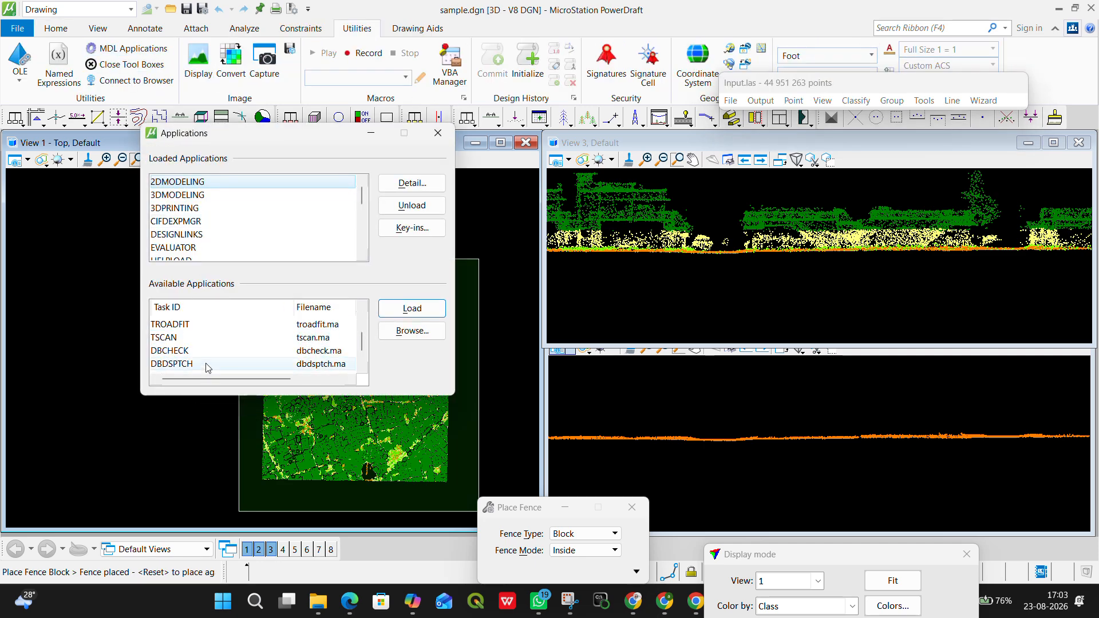
{"action": "left_click", "coordinate": [201, 338]}
{"action": "left_click", "coordinate": [406, 308]}
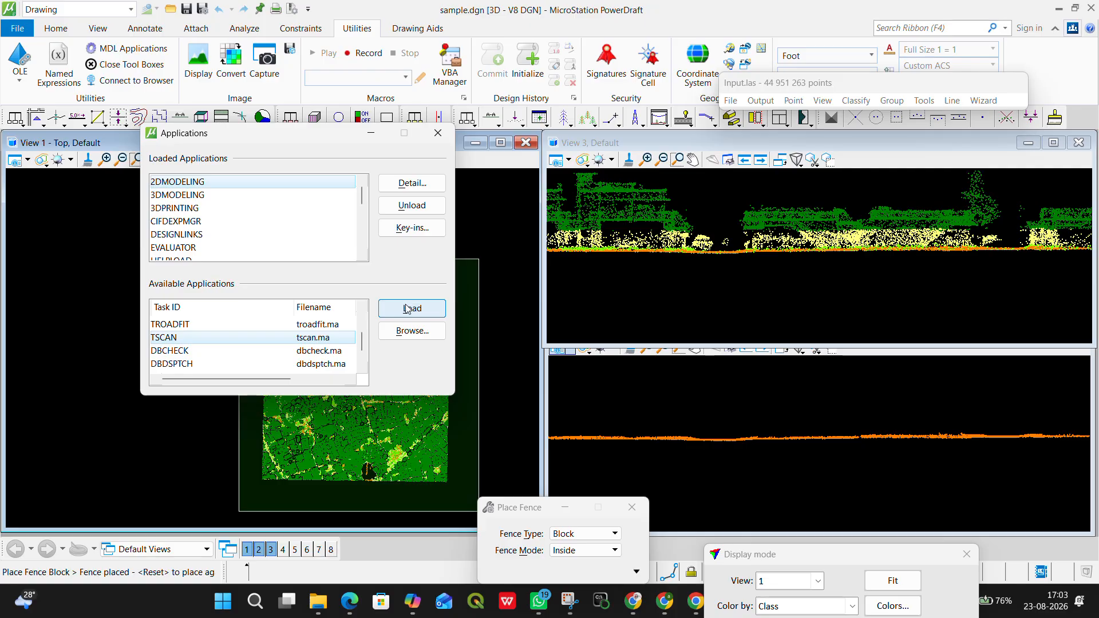
{"action": "left_click", "coordinate": [438, 133]}
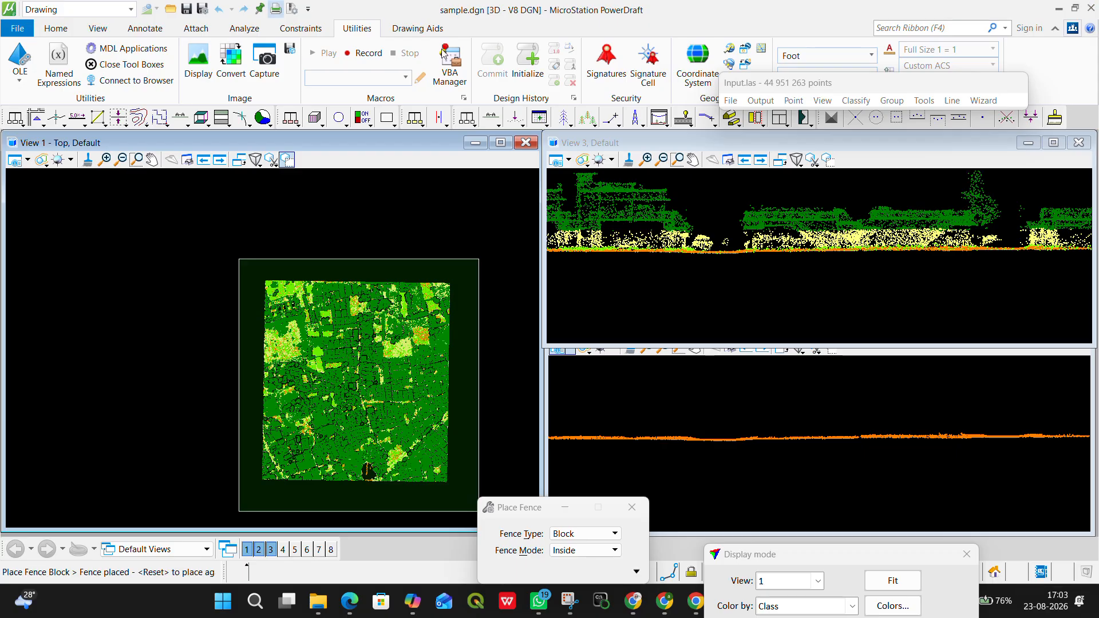
Step: Classify buildings inside the fence from 5 - High vegetation to 6 - Buildings, using normal rules, minimum size 25 and Z tolerance 0.20
{"action": "left_click", "coordinate": [858, 102]}
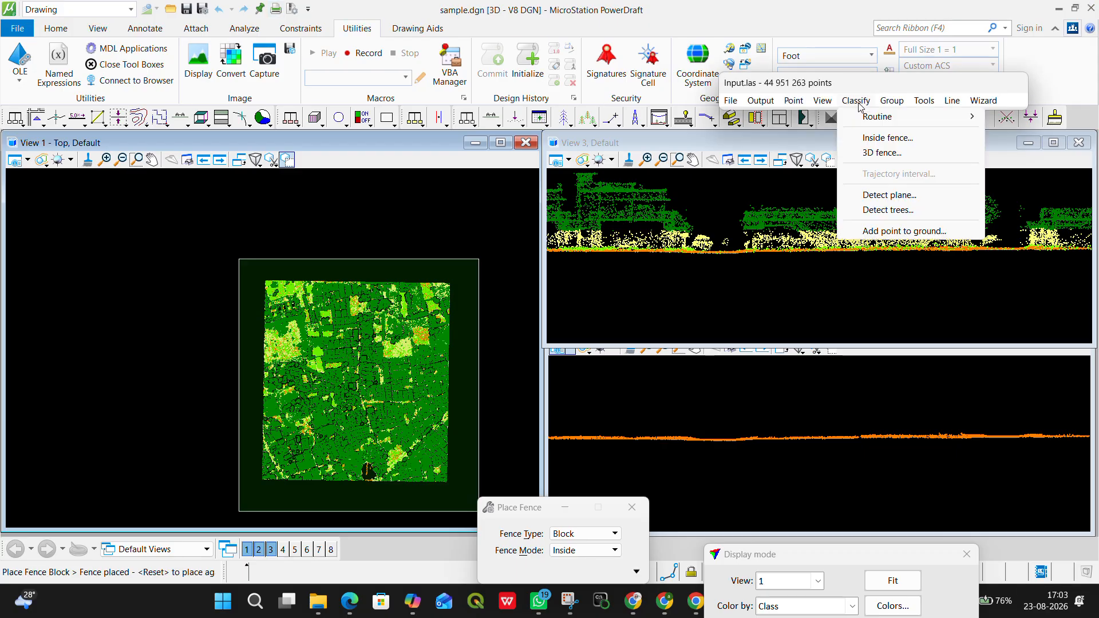
{"action": "mouse_move", "coordinate": [866, 120]}
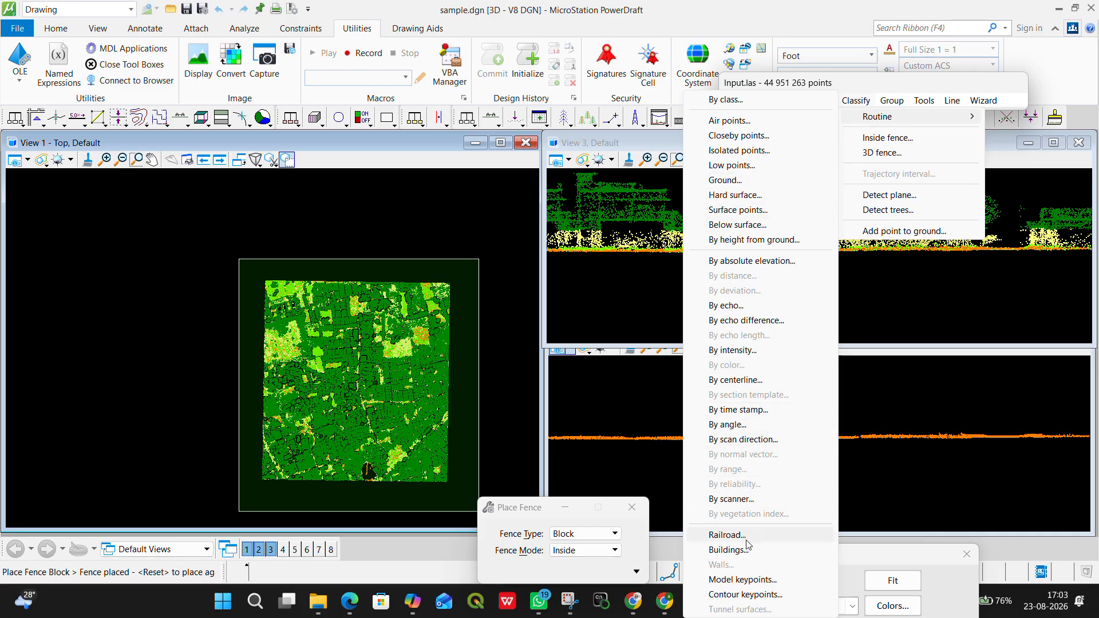
{"action": "left_click", "coordinate": [728, 549]}
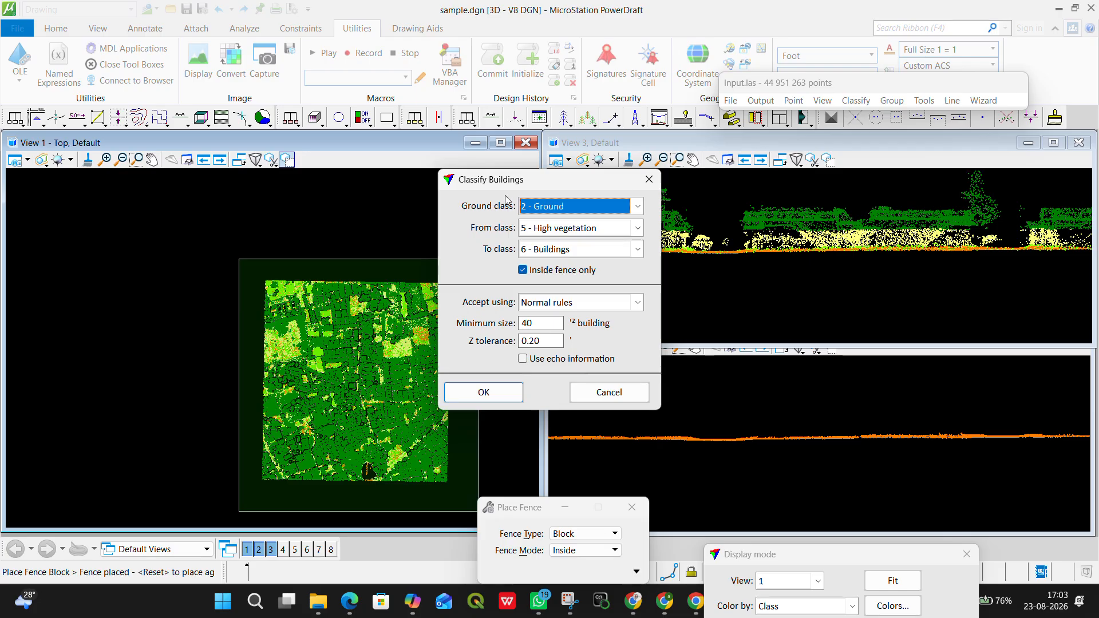
{"action": "left_click_drag", "start_coordinate": [504, 179], "coordinate": [610, 187]}
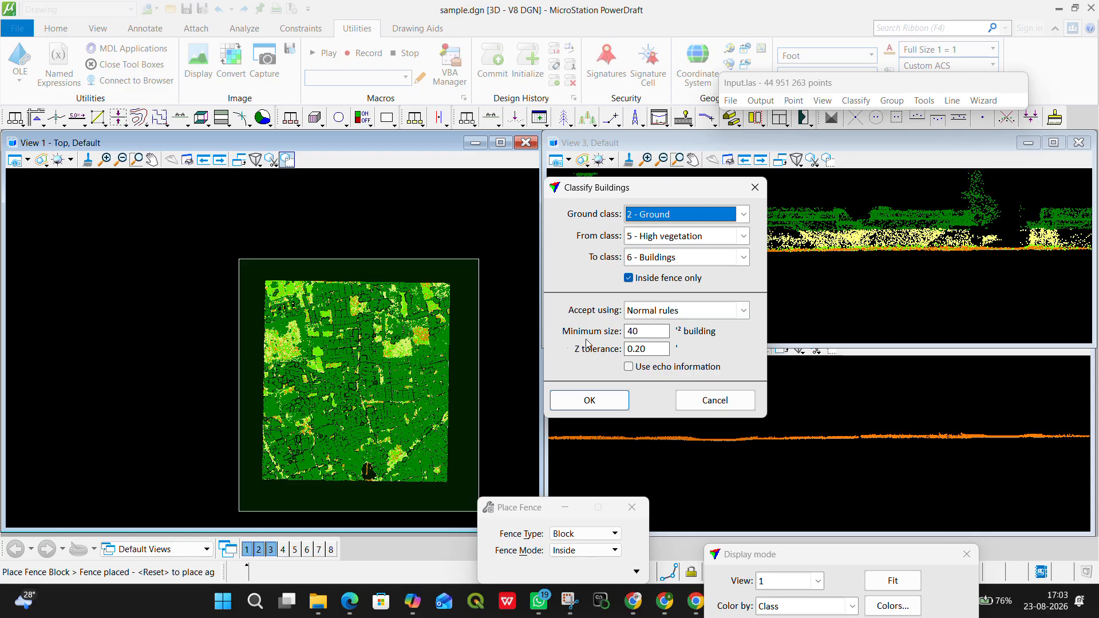
{"action": "double_click", "coordinate": [633, 331]}
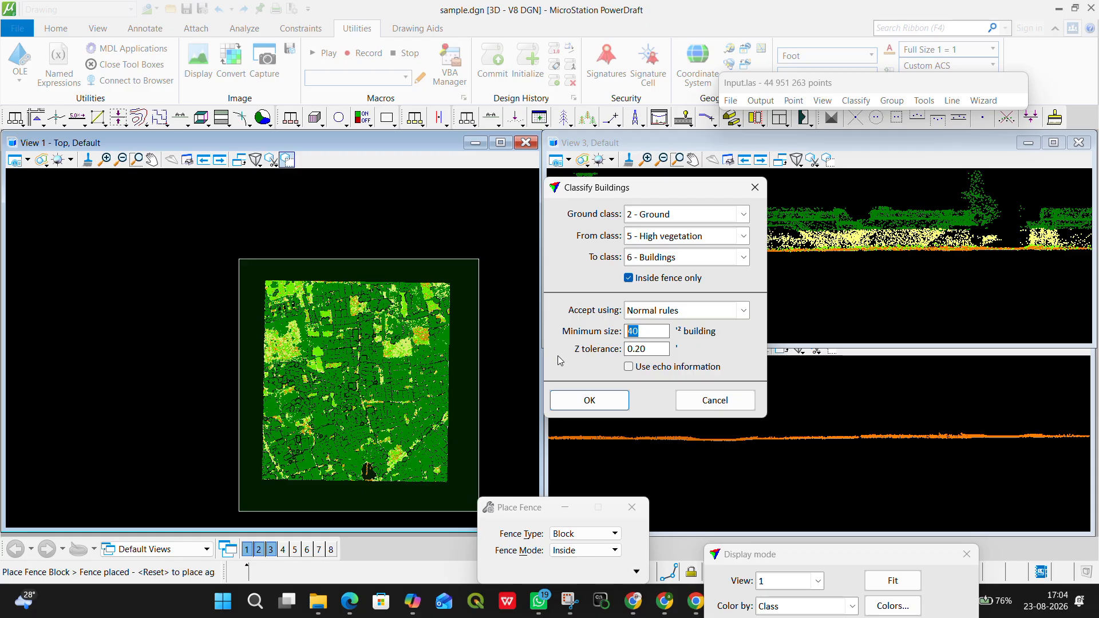
{"action": "type", "text": "25"}
{"action": "left_click", "coordinate": [480, 25]}
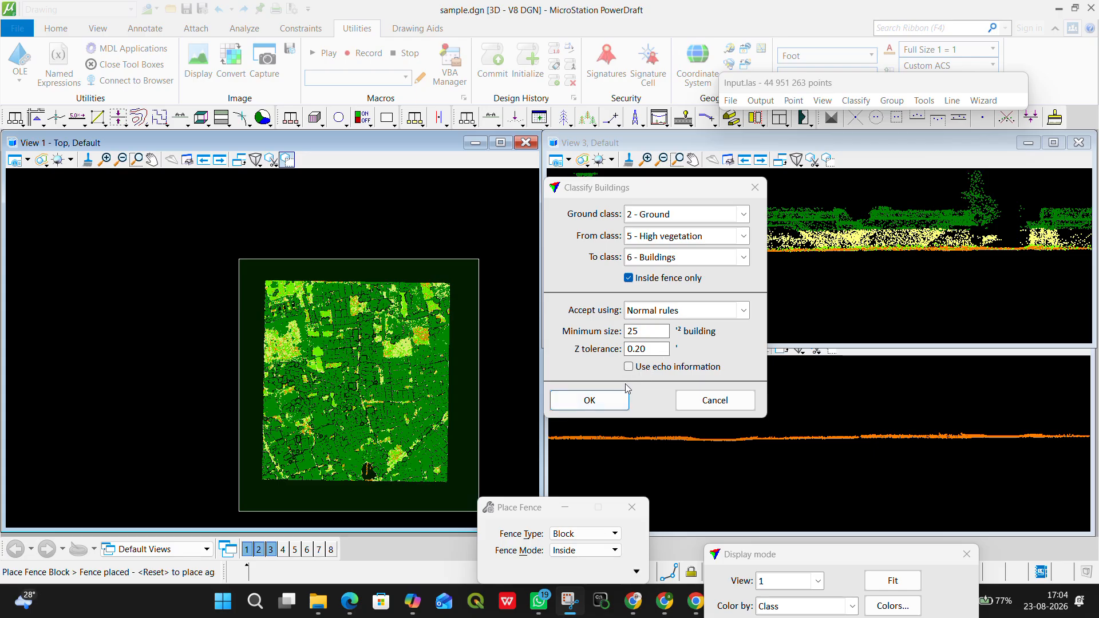
{"action": "left_click", "coordinate": [607, 406]}
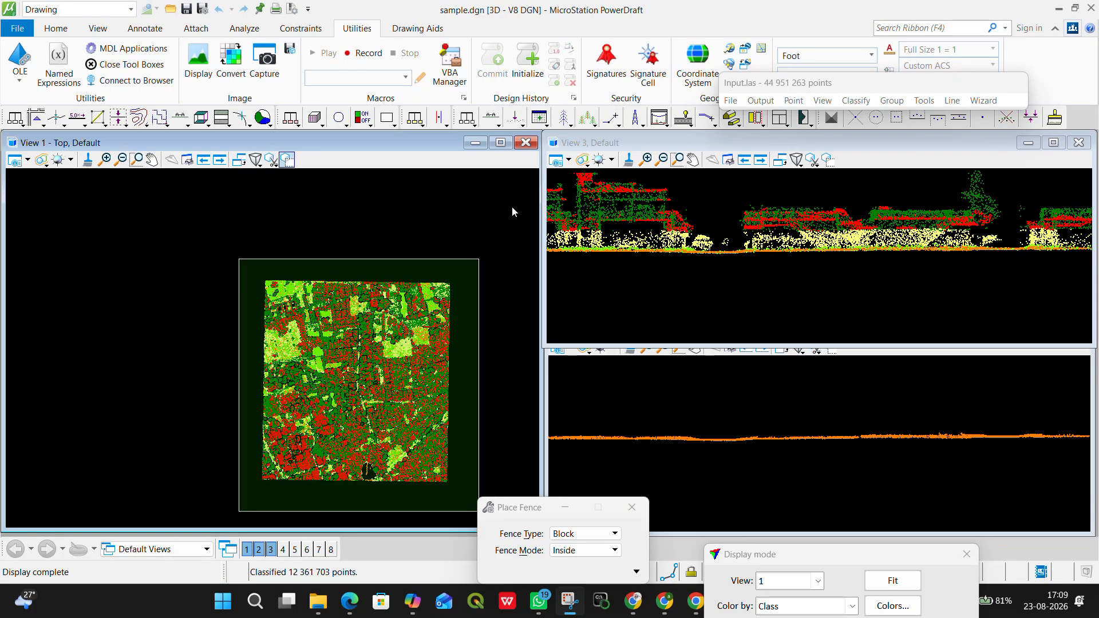
Step: Draw a roughly east-west vertical section across the red classified roofs to check the building classification in profile
{"action": "scroll", "coordinate": [405, 318], "scroll_direction": "up", "scroll_amount": 2}
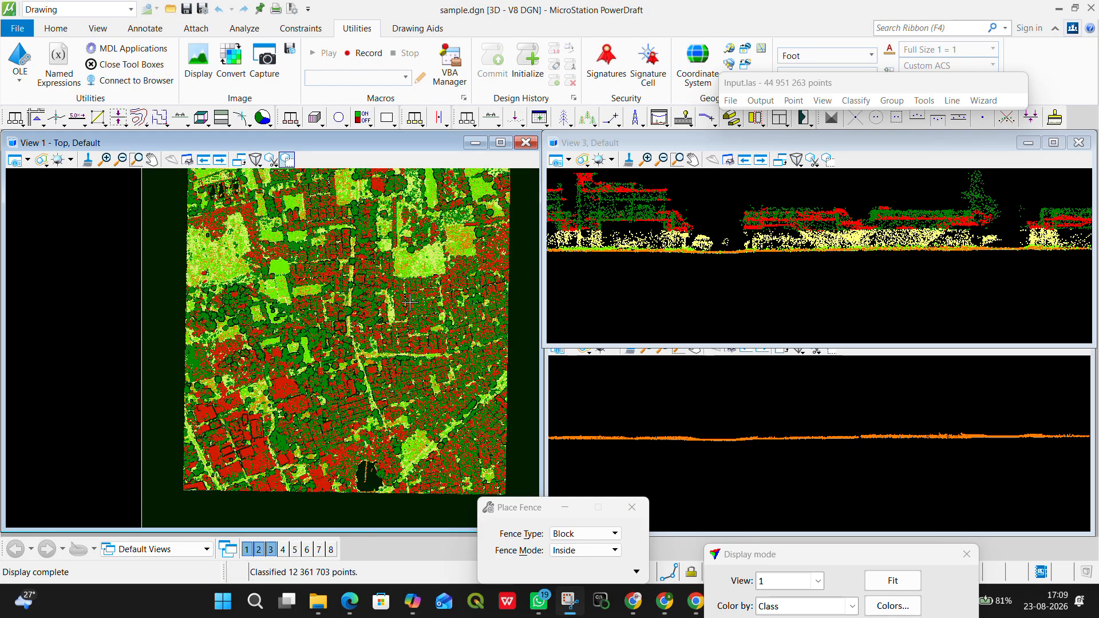
{"action": "scroll", "coordinate": [375, 333], "scroll_direction": "up", "scroll_amount": 3}
{"action": "scroll", "coordinate": [375, 332], "scroll_direction": "up", "scroll_amount": 4}
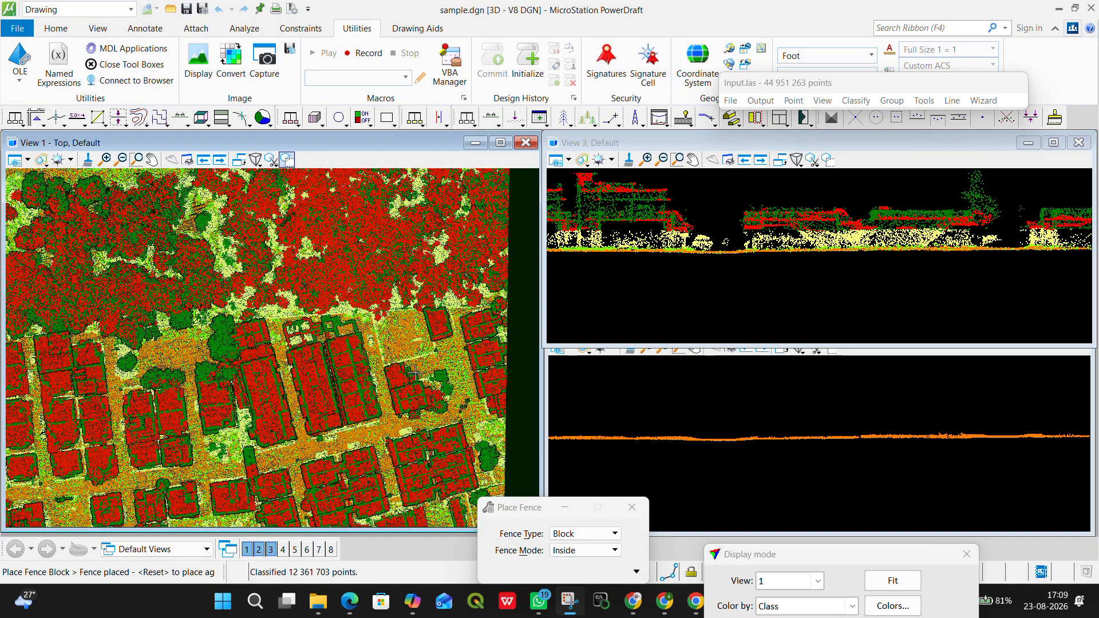
{"action": "left_click", "coordinate": [490, 118]}
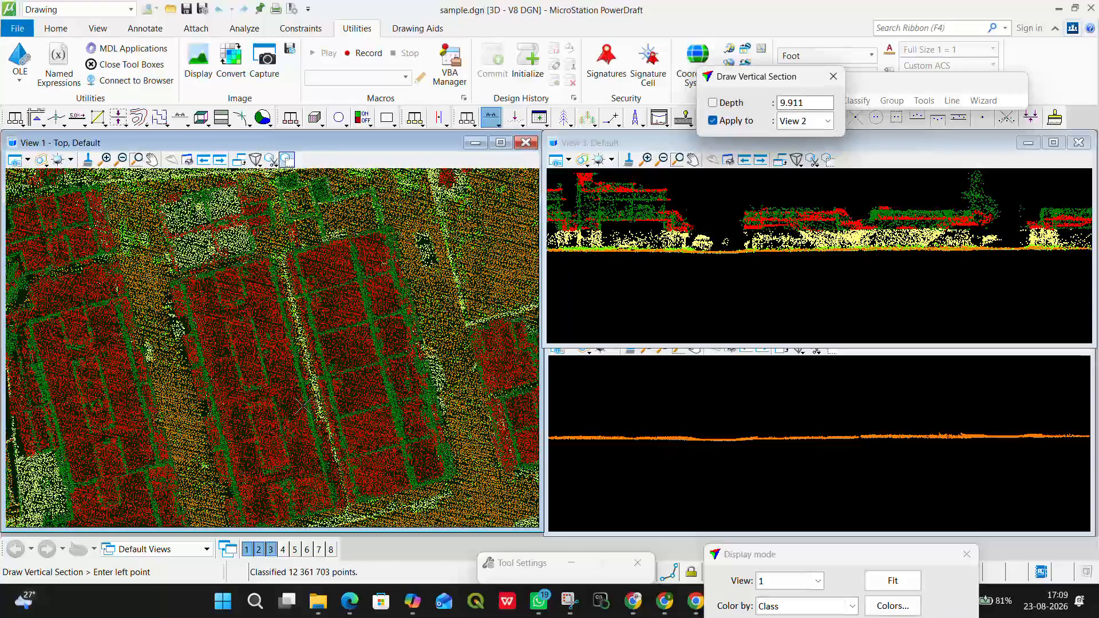
{"action": "left_click", "coordinate": [270, 394]}
{"action": "left_click", "coordinate": [492, 331]}
{"action": "left_click", "coordinate": [475, 215]}
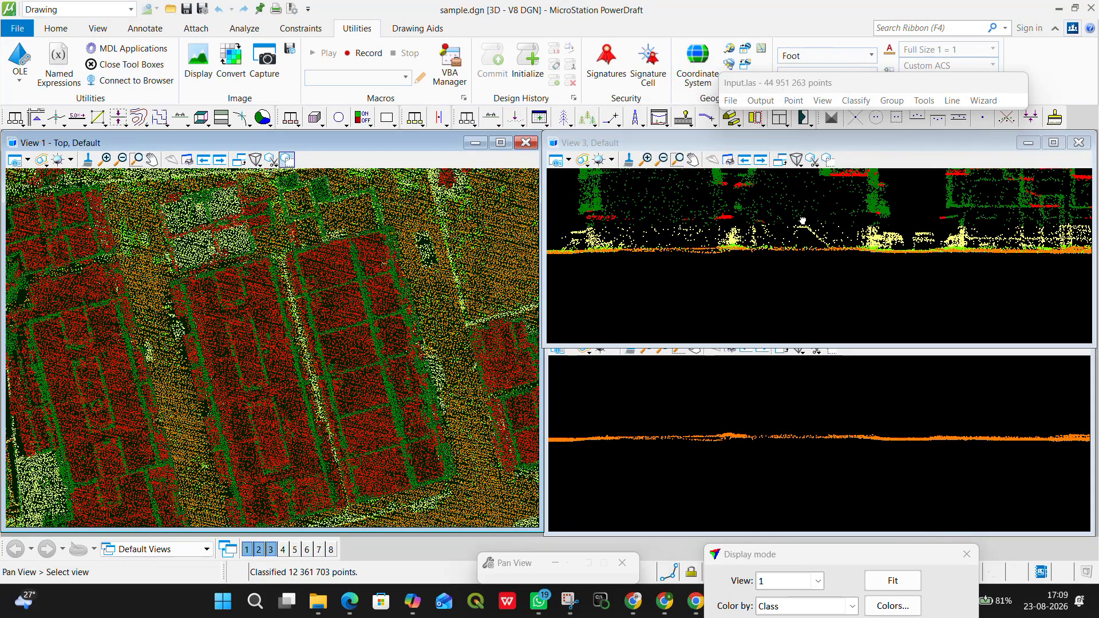
Step: Show only the Ground, Low vegetation, Medium vegetation and High vegetation classes in View 2
{"action": "scroll", "coordinate": [833, 245], "scroll_direction": "down", "scroll_amount": 2}
{"action": "key", "text": "F2"}
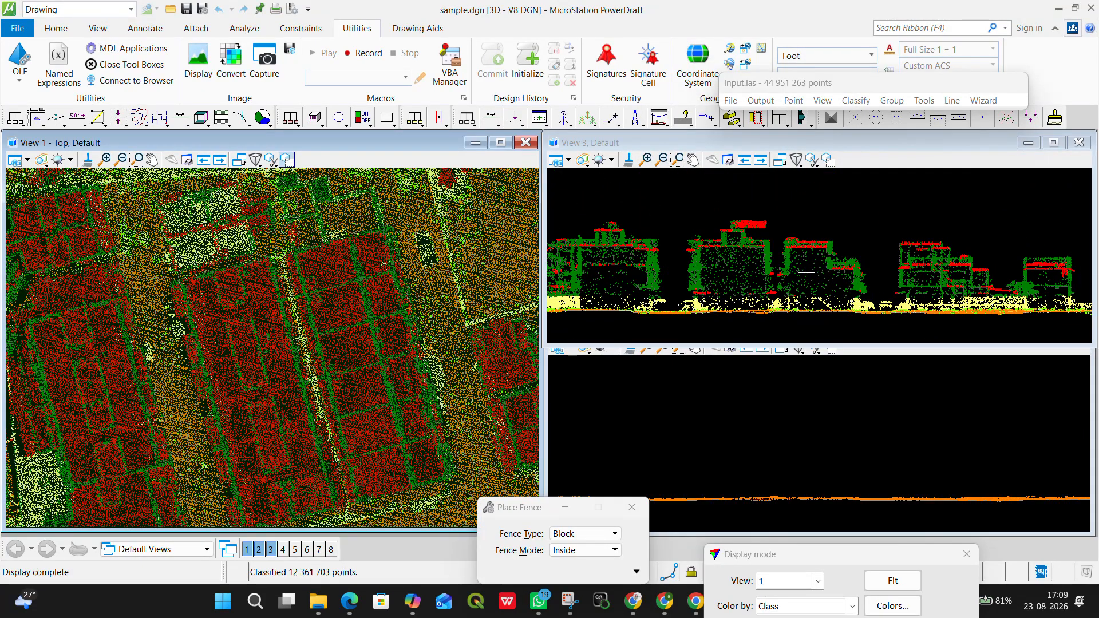
{"action": "left_click_drag", "start_coordinate": [832, 548], "coordinate": [838, 237]}
{"action": "scroll", "coordinate": [783, 270], "scroll_direction": "down", "scroll_amount": 1}
{"action": "left_click", "coordinate": [780, 501]}
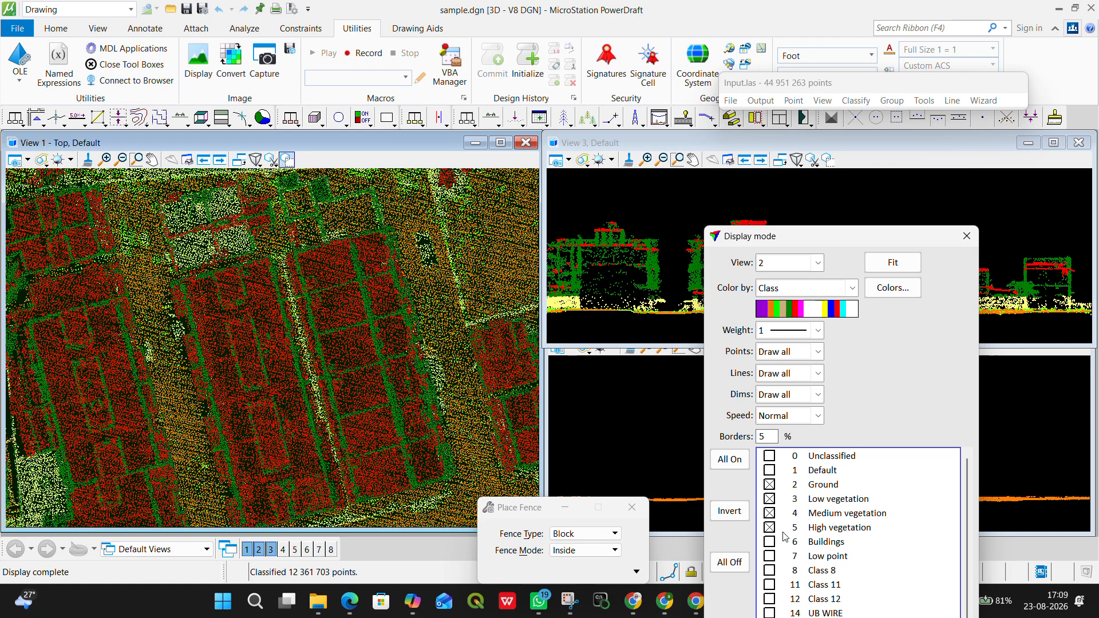
{"action": "left_click_drag", "start_coordinate": [826, 230], "coordinate": [814, 45]}
{"action": "left_click", "coordinate": [745, 549]}
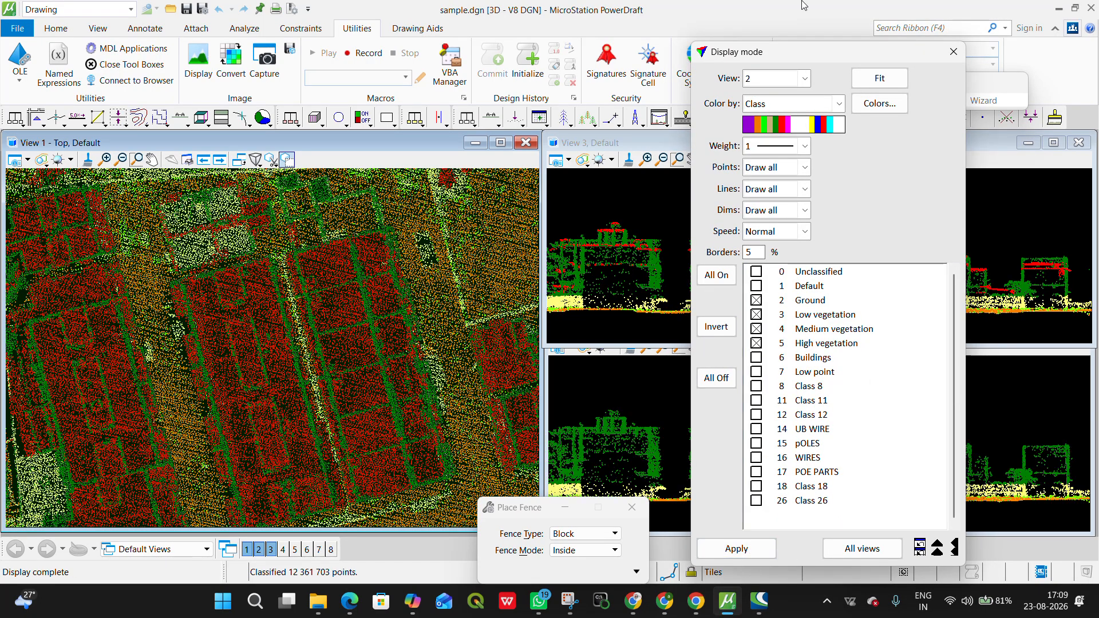
{"action": "left_click", "coordinate": [954, 52]}
Step: Compare the roofs in the two section views and hide the Ground class in View 1
{"action": "scroll", "coordinate": [766, 236], "scroll_direction": "up", "scroll_amount": 2}
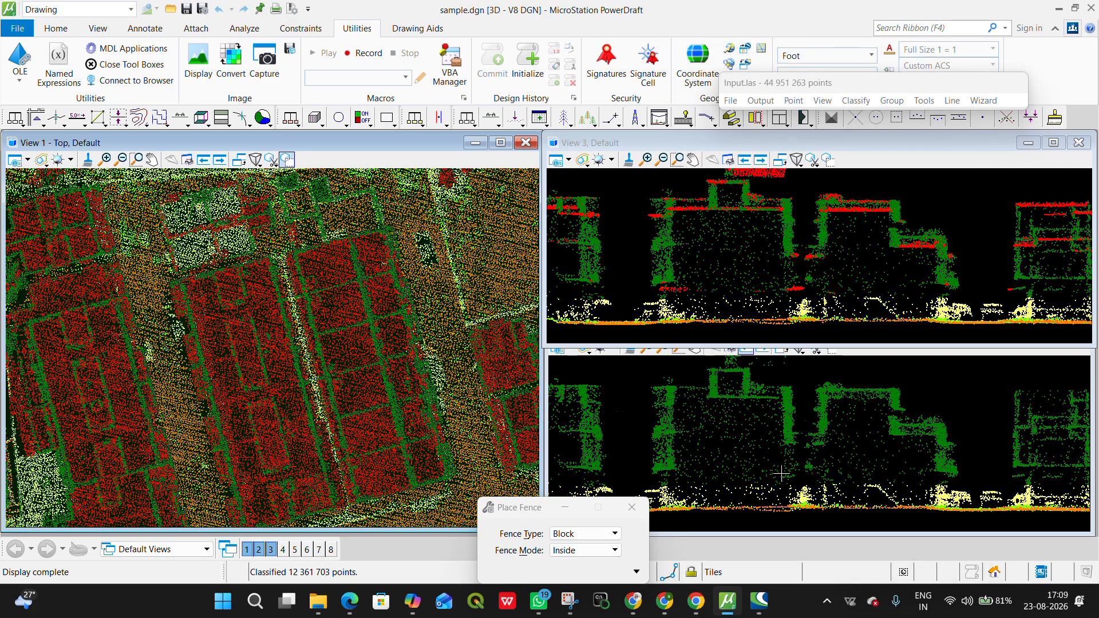
{"action": "scroll", "coordinate": [713, 213], "scroll_direction": "up", "scroll_amount": 2}
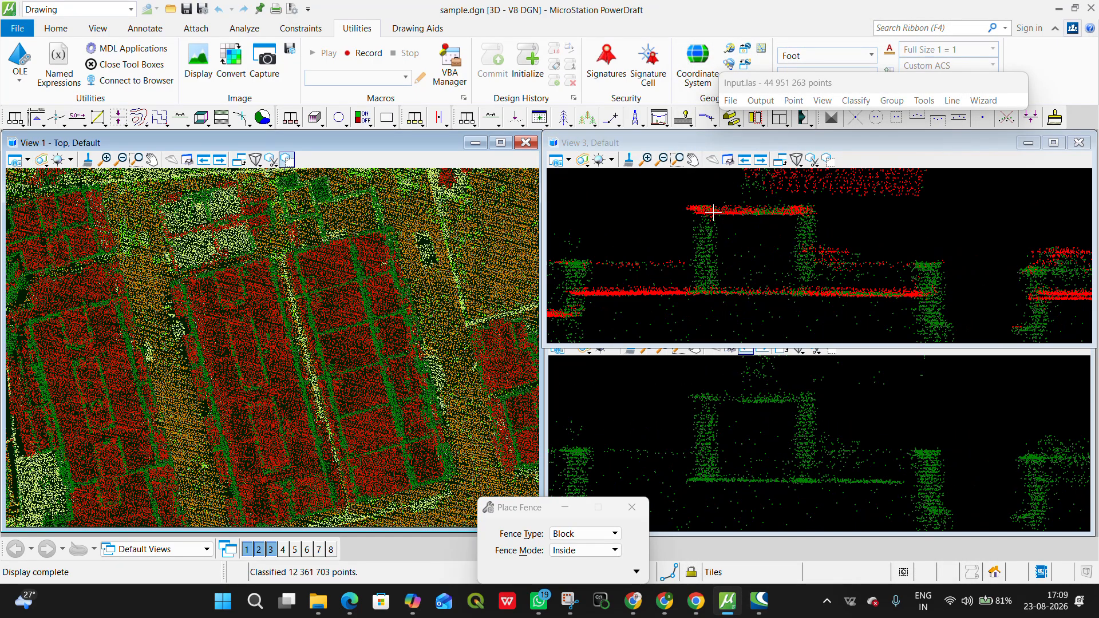
{"action": "scroll", "coordinate": [805, 253], "scroll_direction": "down", "scroll_amount": 2}
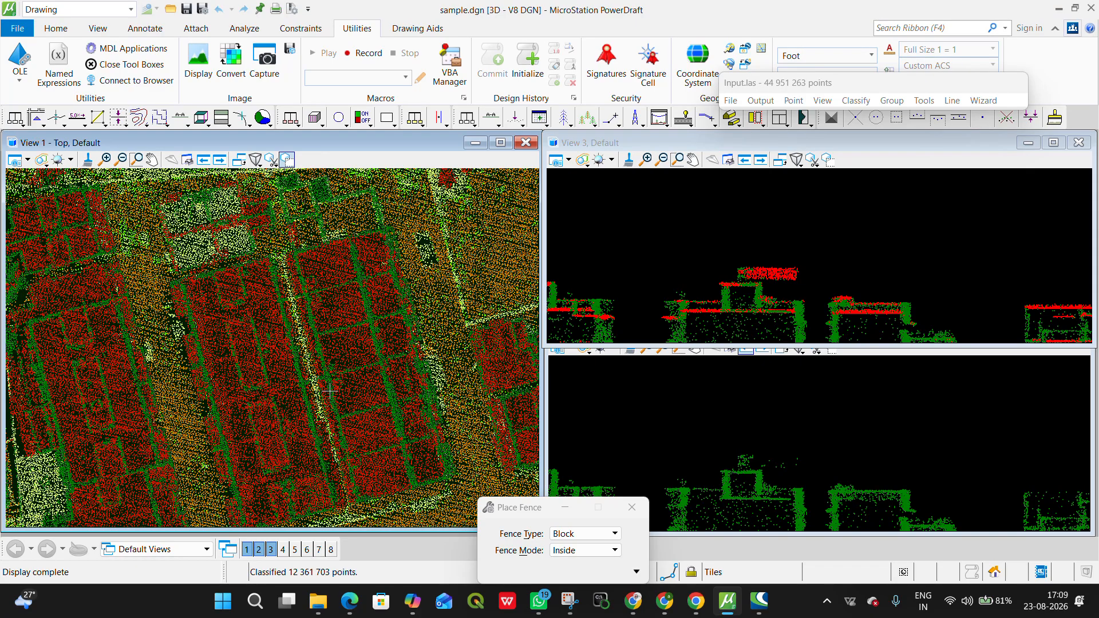
{"action": "scroll", "coordinate": [330, 391], "scroll_direction": "down", "scroll_amount": 2}
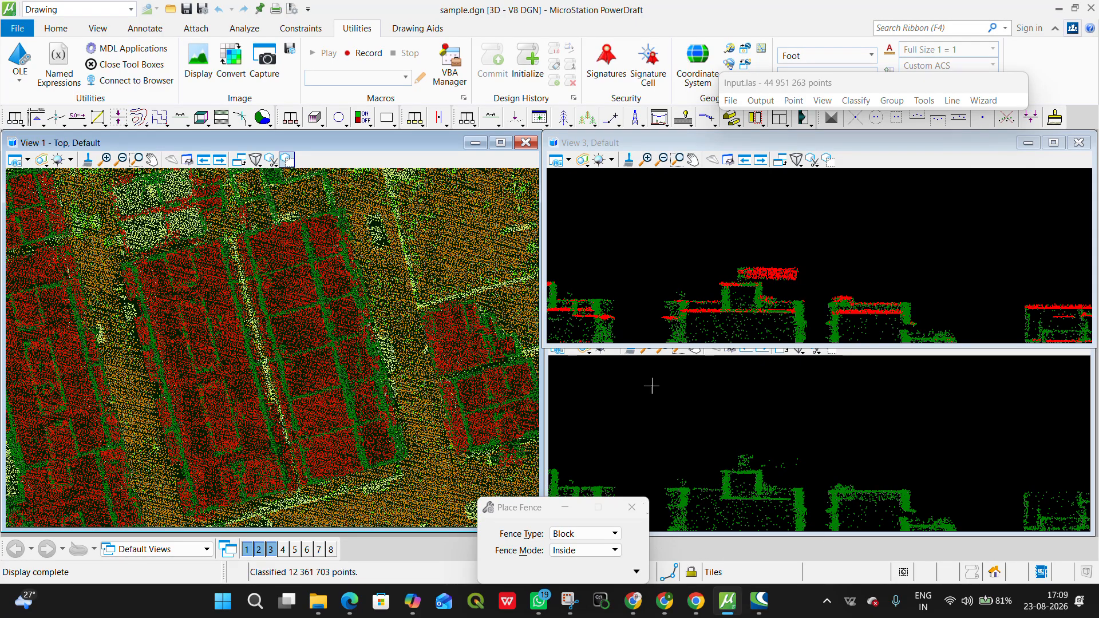
{"action": "left_click", "coordinate": [823, 101]}
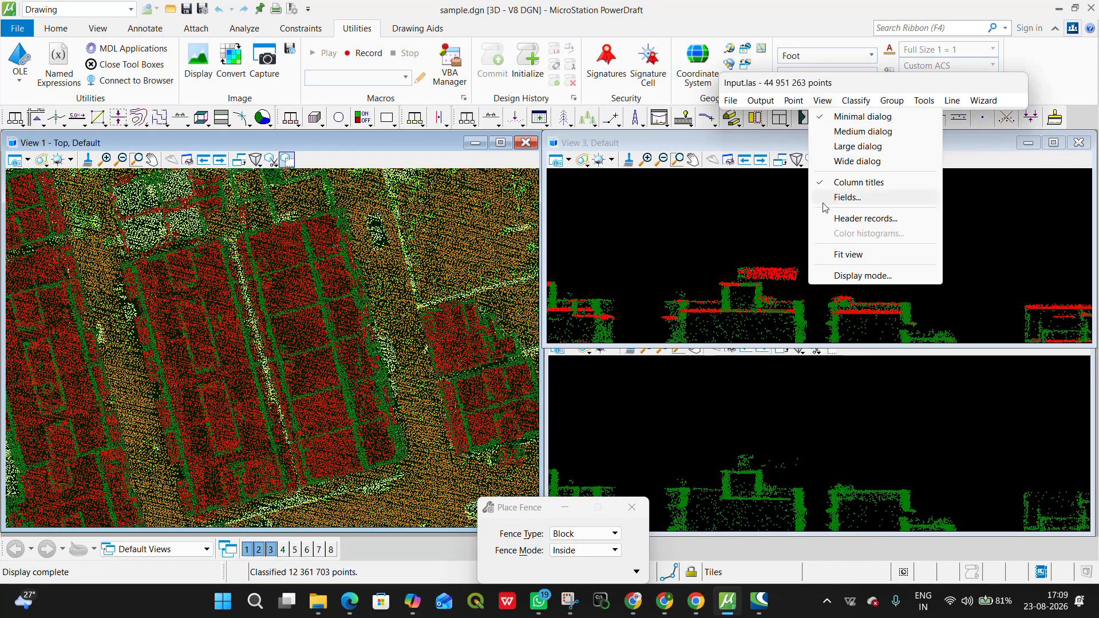
{"action": "left_click", "coordinate": [841, 276]}
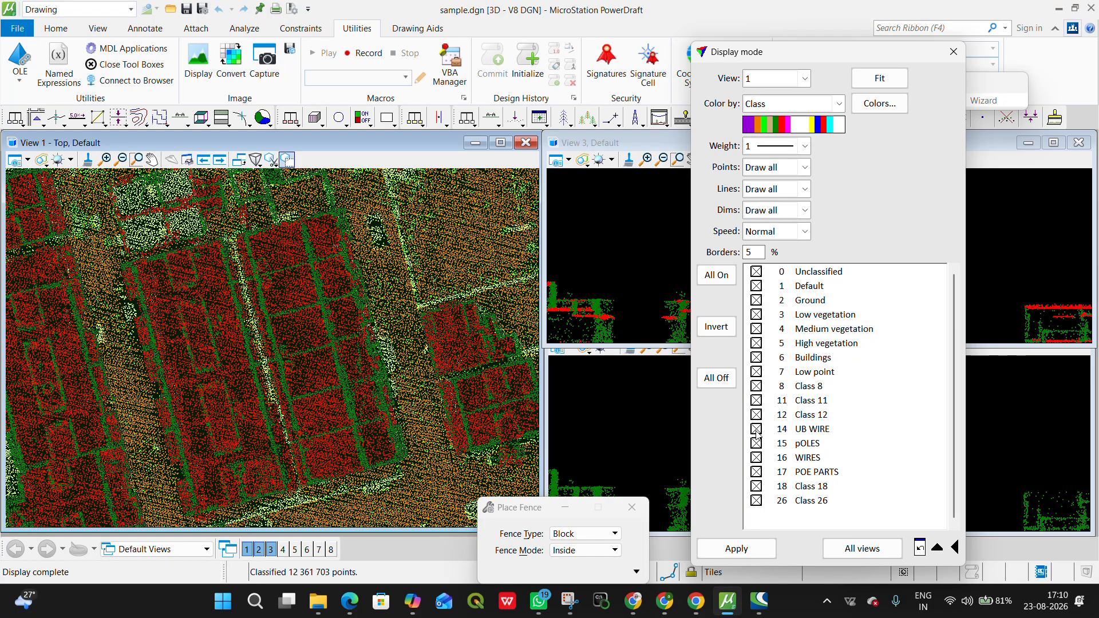
{"action": "left_click", "coordinate": [756, 300]}
{"action": "left_click", "coordinate": [736, 549]}
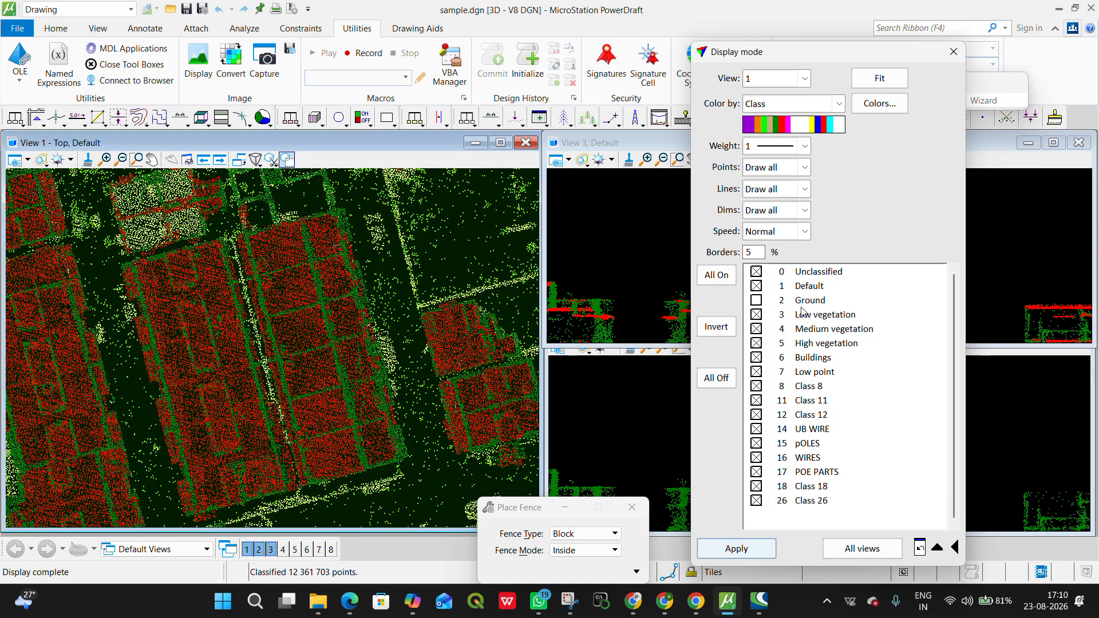
{"action": "left_click", "coordinate": [953, 52]}
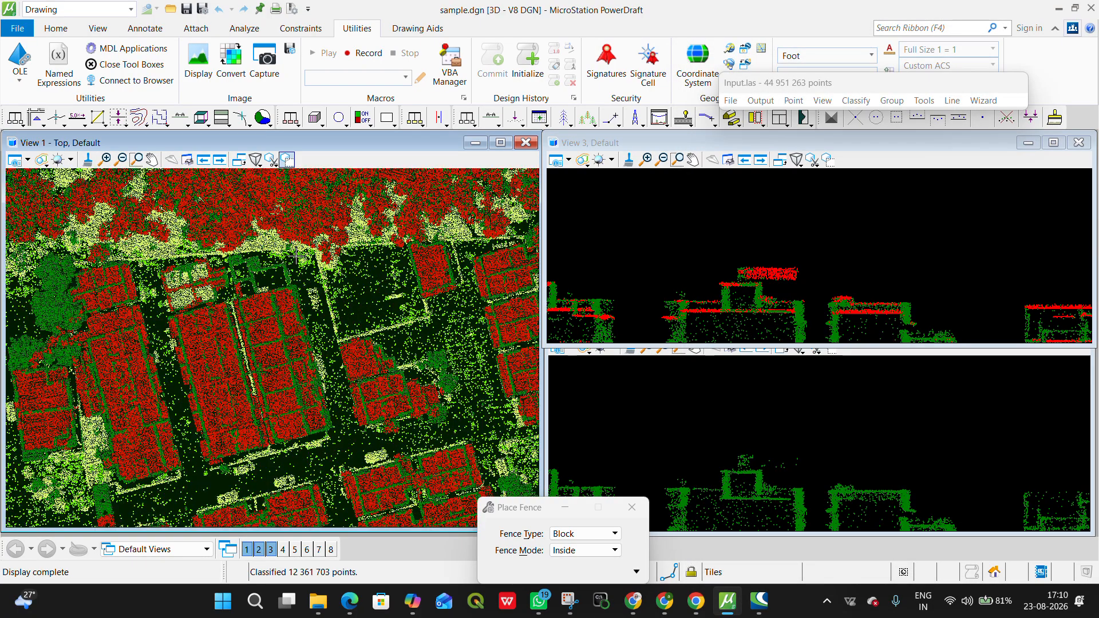
Step: Draw a thin, roughly east-west vertical section about 1.1 deep across the large red roof blocks and compare both section views
{"action": "middle_click_drag", "start_coordinate": [270, 354], "coordinate": [316, 332]}
{"action": "scroll", "coordinate": [270, 305], "scroll_direction": "up", "scroll_amount": 4}
{"action": "key", "text": "alt"}
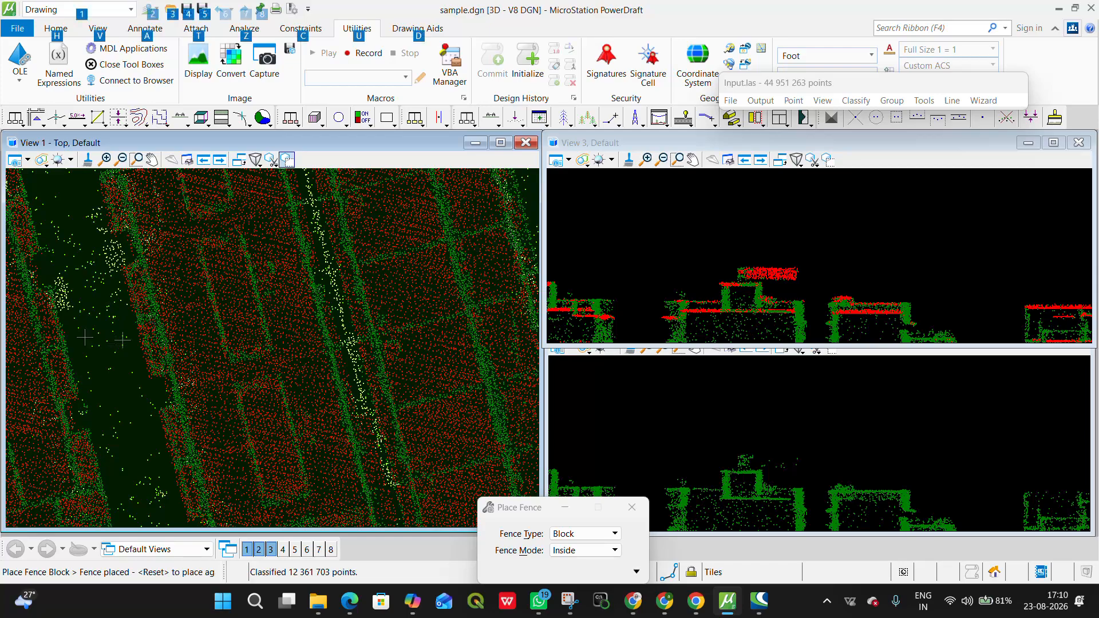
{"action": "scroll", "coordinate": [221, 337], "scroll_direction": "down", "scroll_amount": 3}
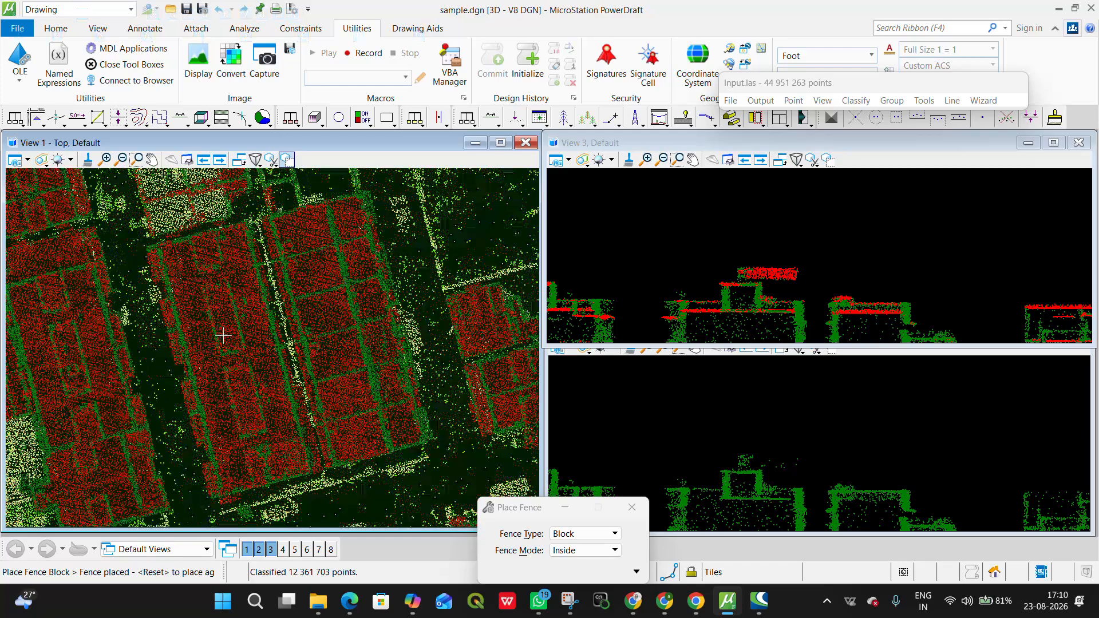
{"action": "left_click", "coordinate": [493, 126]}
{"action": "left_click", "coordinate": [141, 367]}
{"action": "left_click", "coordinate": [481, 256]}
{"action": "left_click", "coordinate": [487, 265]}
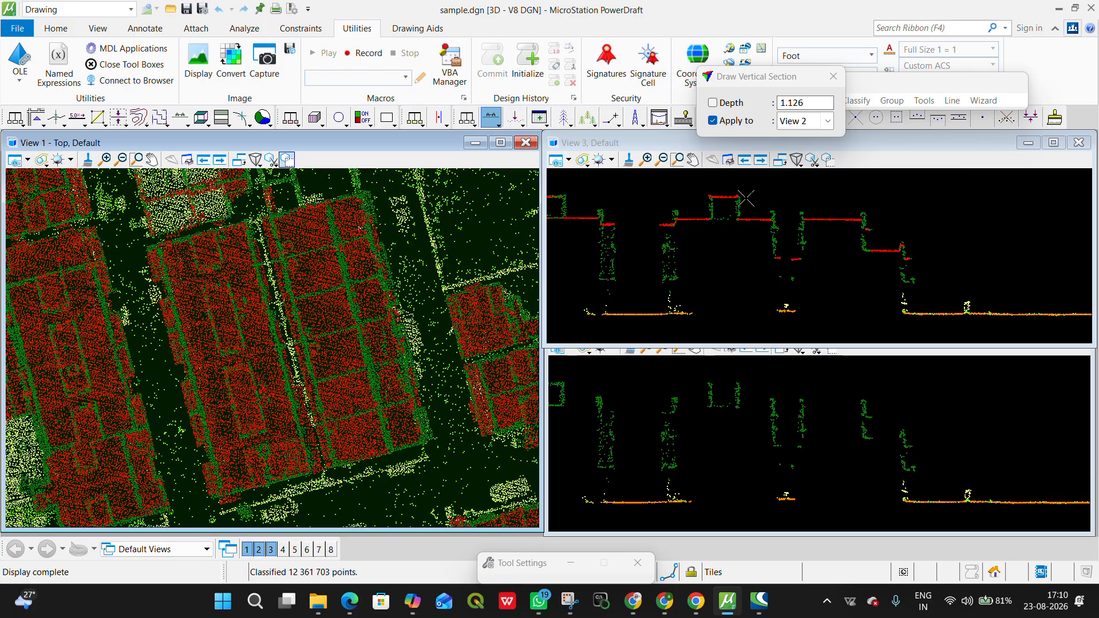
{"action": "scroll", "coordinate": [737, 209], "scroll_direction": "down", "scroll_amount": 3}
{"action": "scroll", "coordinate": [567, 210], "scroll_direction": "up", "scroll_amount": 3}
{"action": "scroll", "coordinate": [582, 208], "scroll_direction": "up", "scroll_amount": 3}
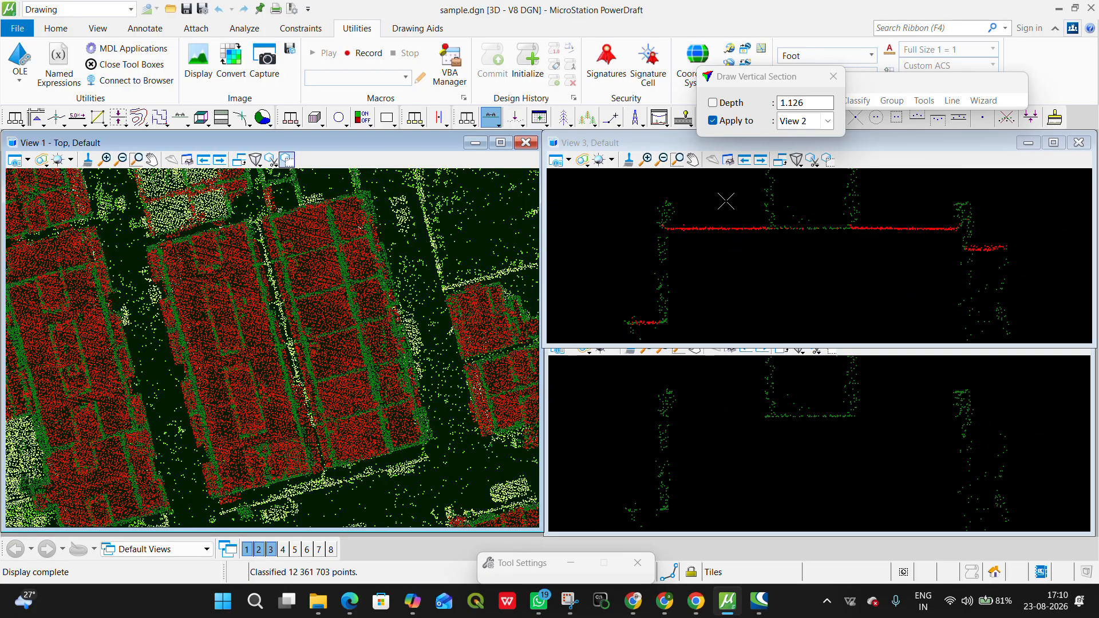
{"action": "scroll", "coordinate": [836, 238], "scroll_direction": "down", "scroll_amount": 3}
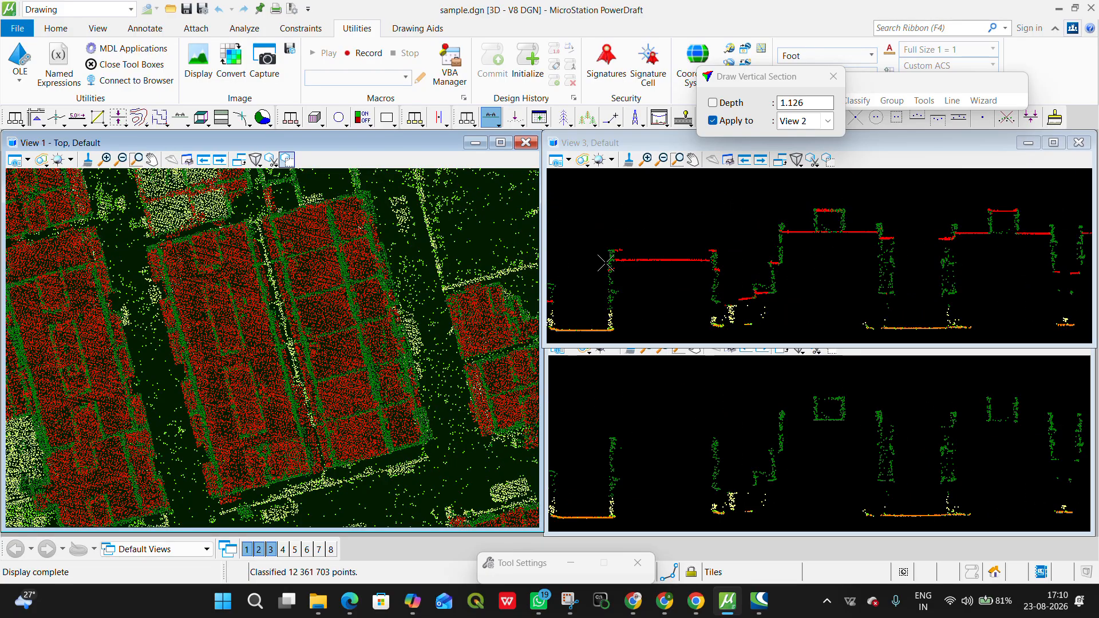
{"action": "scroll", "coordinate": [146, 349], "scroll_direction": "down", "scroll_amount": 5}
{"action": "scroll", "coordinate": [147, 349], "scroll_direction": "up", "scroll_amount": 3}
Step: Draw a vertical section about 16.5 deep through the tree cluster containing red points and inspect it in profile
{"action": "key", "text": "F2"}
{"action": "middle_click_drag", "start_coordinate": [389, 412], "coordinate": [355, 200]}
{"action": "middle_click_drag", "start_coordinate": [300, 349], "coordinate": [356, 321]}
{"action": "scroll", "coordinate": [172, 338], "scroll_direction": "up", "scroll_amount": 5}
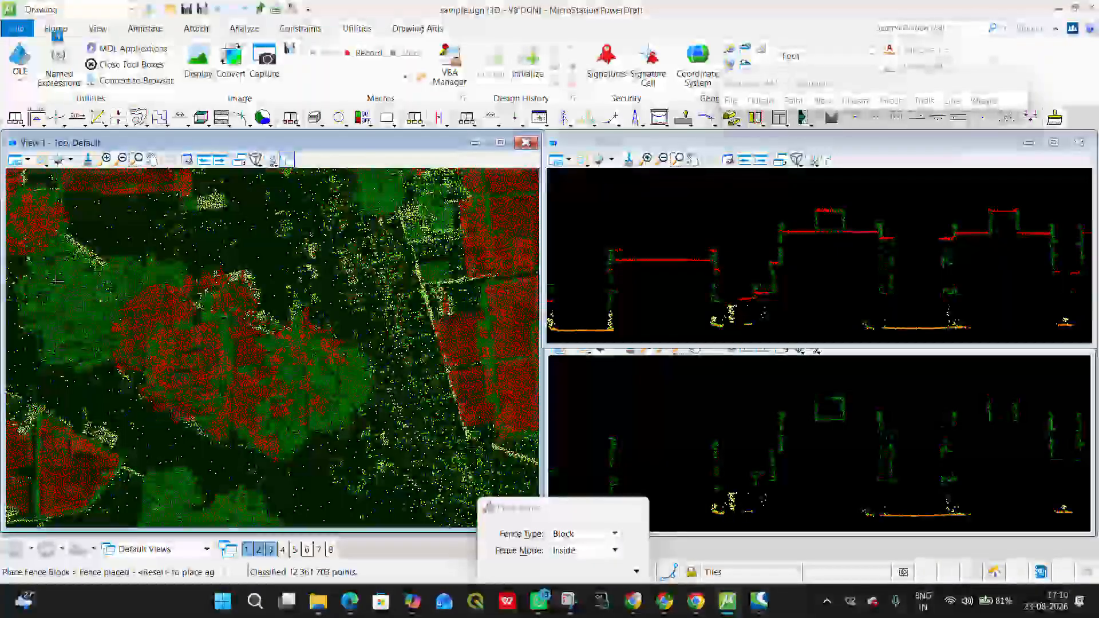
{"action": "left_click", "coordinate": [490, 120]}
{"action": "left_click", "coordinate": [174, 465]}
{"action": "left_click", "coordinate": [317, 235]}
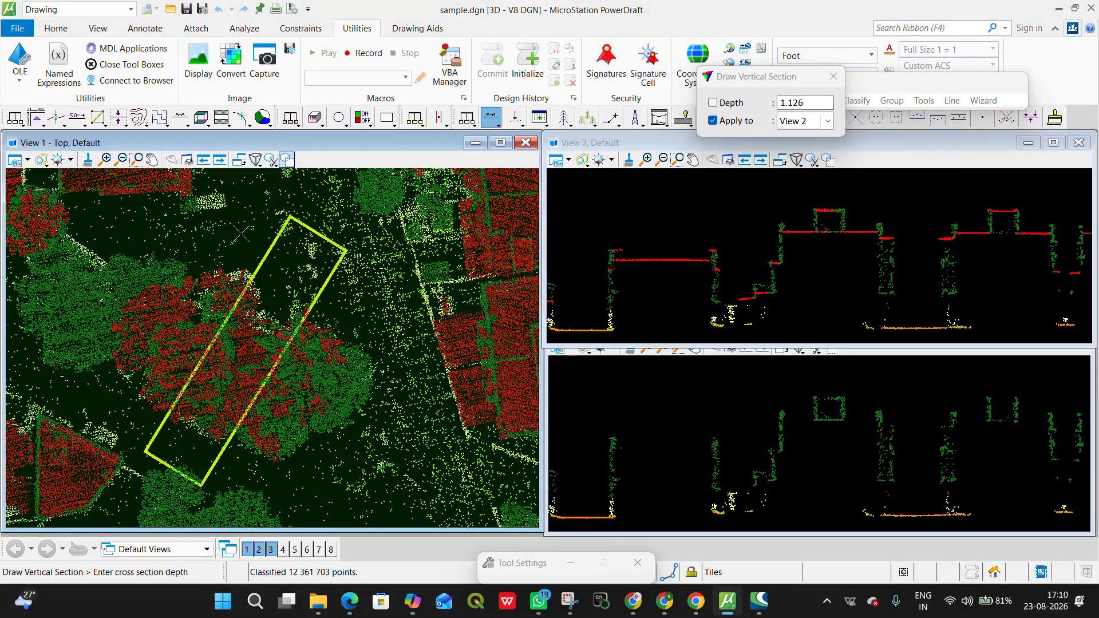
{"action": "left_click", "coordinate": [164, 233]}
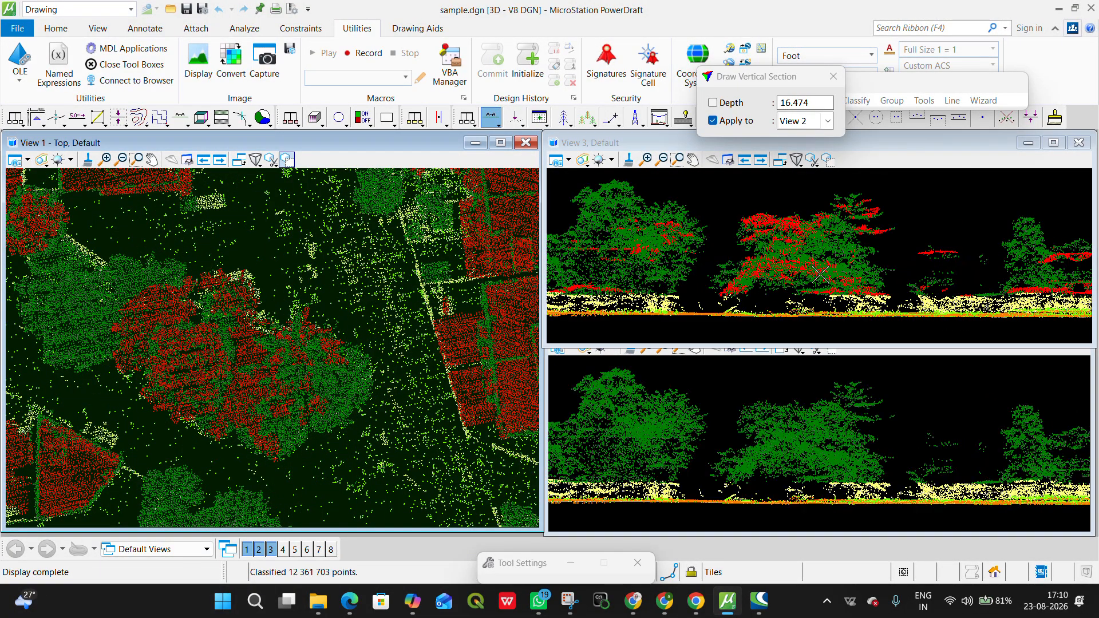
{"action": "scroll", "coordinate": [865, 272], "scroll_direction": "up", "scroll_amount": 4}
{"action": "scroll", "coordinate": [770, 291], "scroll_direction": "down", "scroll_amount": 3}
{"action": "scroll", "coordinate": [756, 292], "scroll_direction": "up", "scroll_amount": 2}
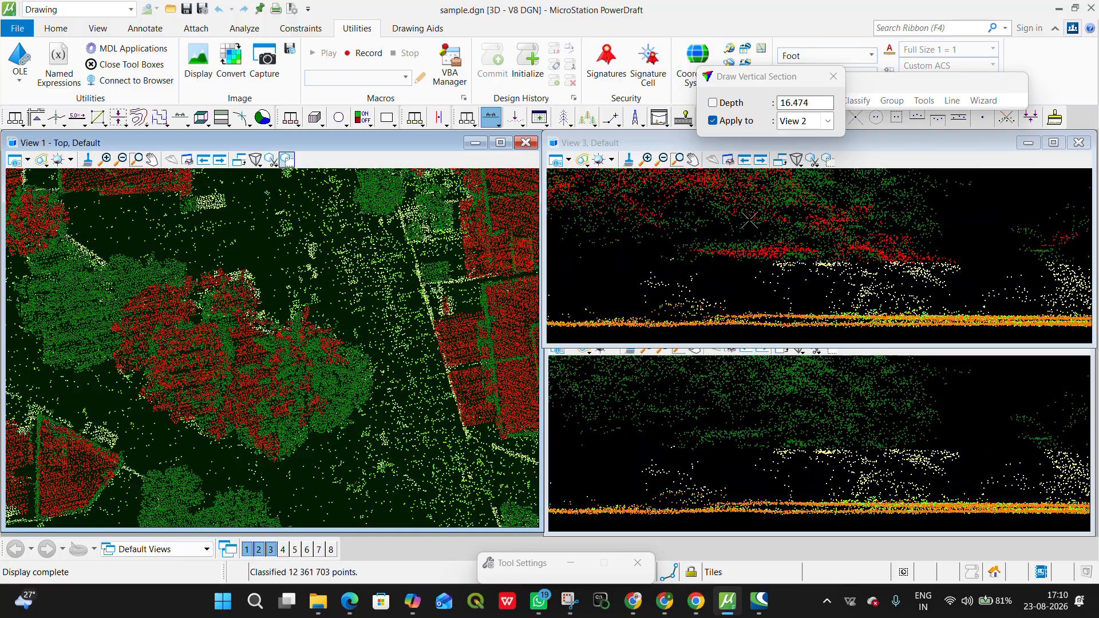
{"action": "scroll", "coordinate": [188, 325], "scroll_direction": "down", "scroll_amount": 4}
Step: Examine the top view across the dataset for tree canopies classified as buildings
{"action": "mouse_move", "coordinate": [328, 348]}
{"action": "middle_mouse_down"}
{"action": "mouse_move", "coordinate": [489, 300]}
{"action": "mouse_move", "coordinate": [282, 462]}
{"action": "middle_mouse_up"}
{"action": "scroll", "coordinate": [441, 350], "scroll_direction": "up", "scroll_amount": 4}
{"action": "scroll", "coordinate": [368, 321], "scroll_direction": "up", "scroll_amount": 2}
{"action": "scroll", "coordinate": [368, 323], "scroll_direction": "down", "scroll_amount": 3}
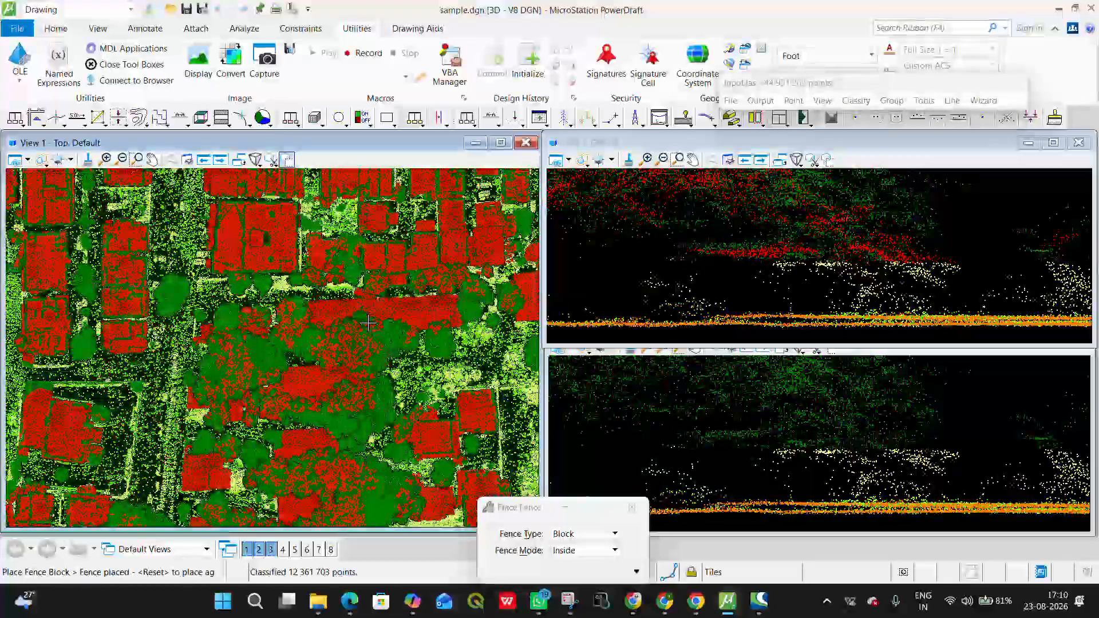
{"action": "scroll", "coordinate": [368, 323], "scroll_direction": "down", "scroll_amount": 2}
{"action": "scroll", "coordinate": [256, 277], "scroll_direction": "down", "scroll_amount": 3}
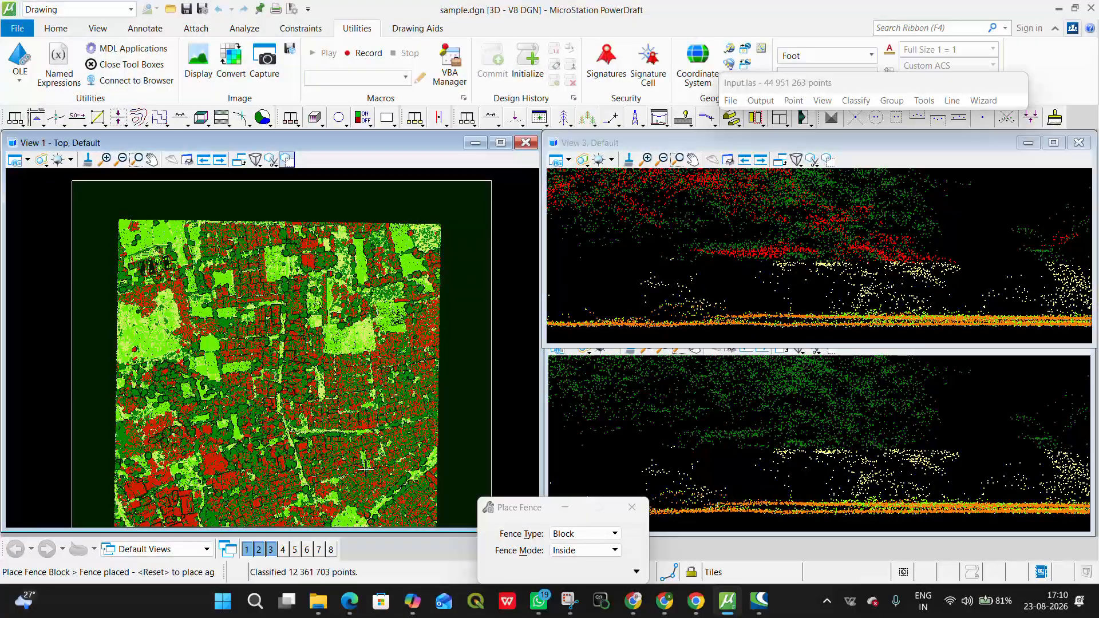
{"action": "scroll", "coordinate": [366, 469], "scroll_direction": "up", "scroll_amount": 2}
{"action": "scroll", "coordinate": [261, 275], "scroll_direction": "up", "scroll_amount": 3}
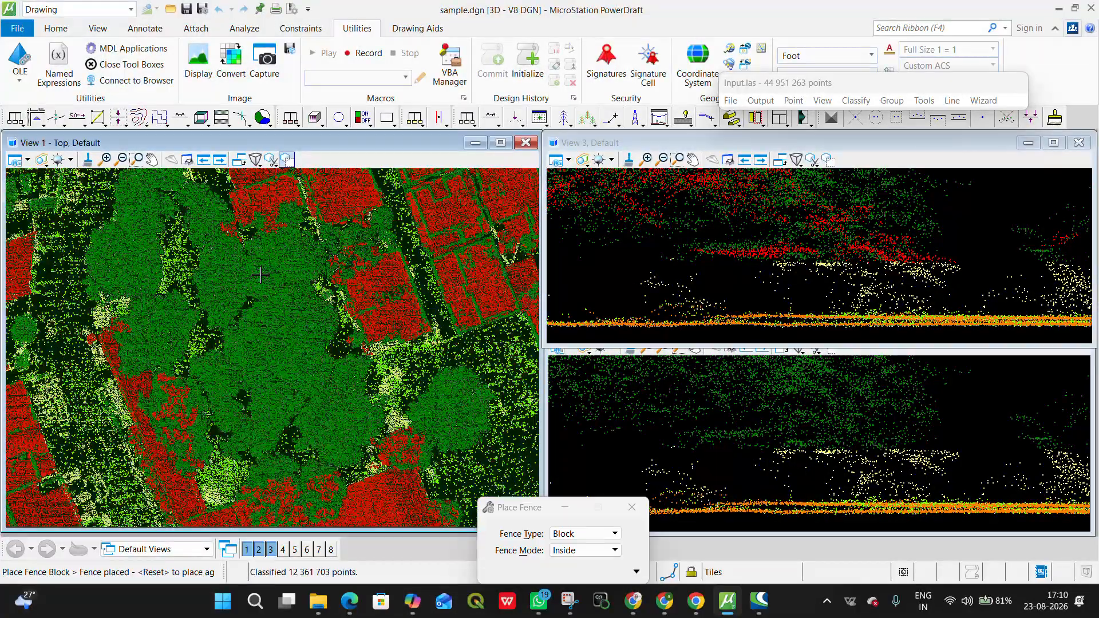
{"action": "scroll", "coordinate": [304, 304], "scroll_direction": "down", "scroll_amount": 5}
{"action": "middle_click_drag", "start_coordinate": [335, 326], "coordinate": [338, 333]}
{"action": "scroll", "coordinate": [269, 321], "scroll_direction": "up", "scroll_amount": 4}
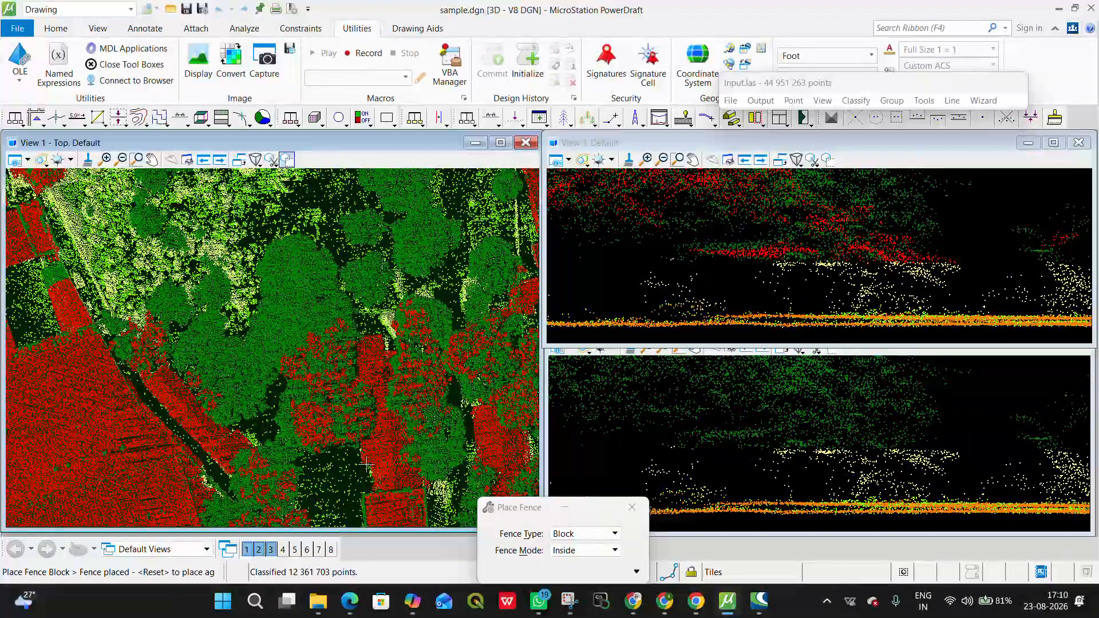
{"action": "scroll", "coordinate": [366, 465], "scroll_direction": "down", "scroll_amount": 3}
Step: Draw an east-west vertical section about 16.6 deep across the mixed trees and houses to check them in profile
{"action": "left_click", "coordinate": [493, 118]}
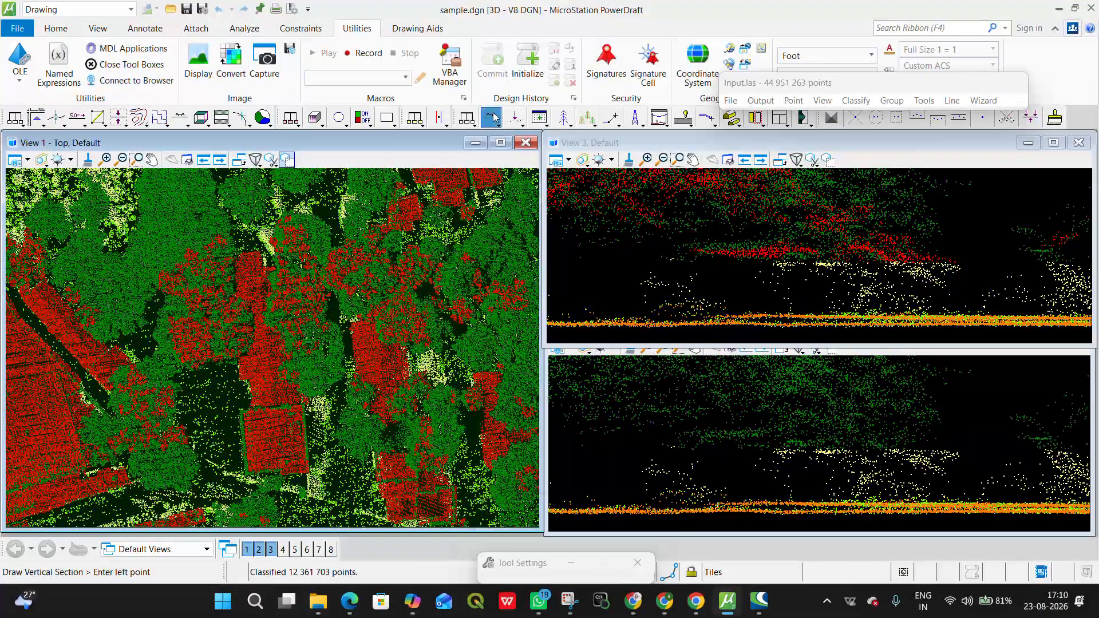
{"action": "left_click", "coordinate": [126, 307]}
{"action": "left_click", "coordinate": [390, 289]}
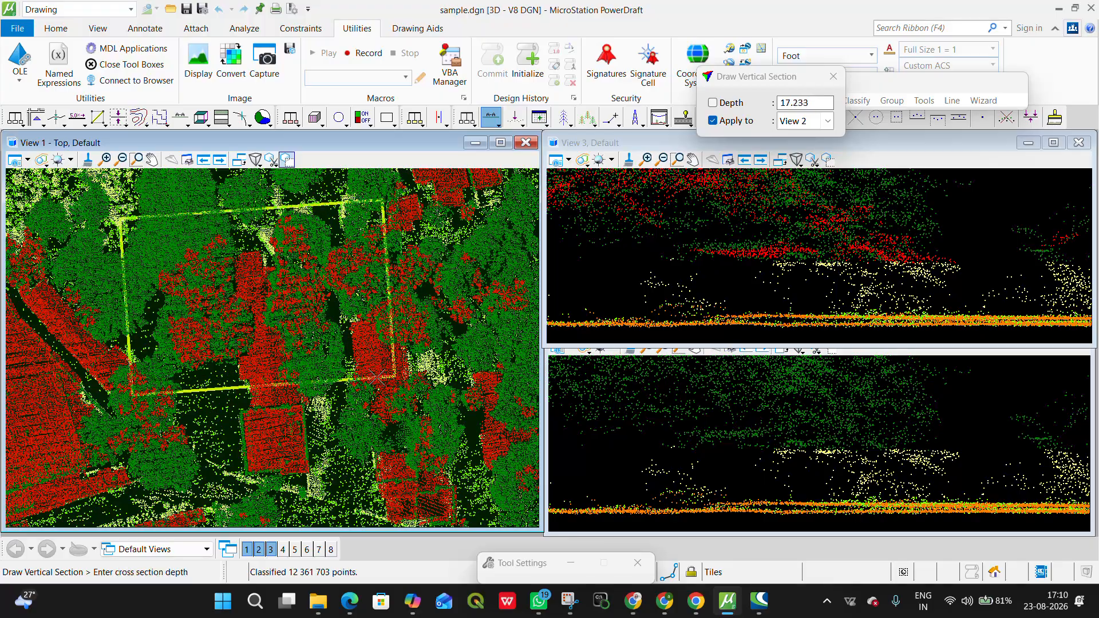
{"action": "left_click", "coordinate": [375, 374]}
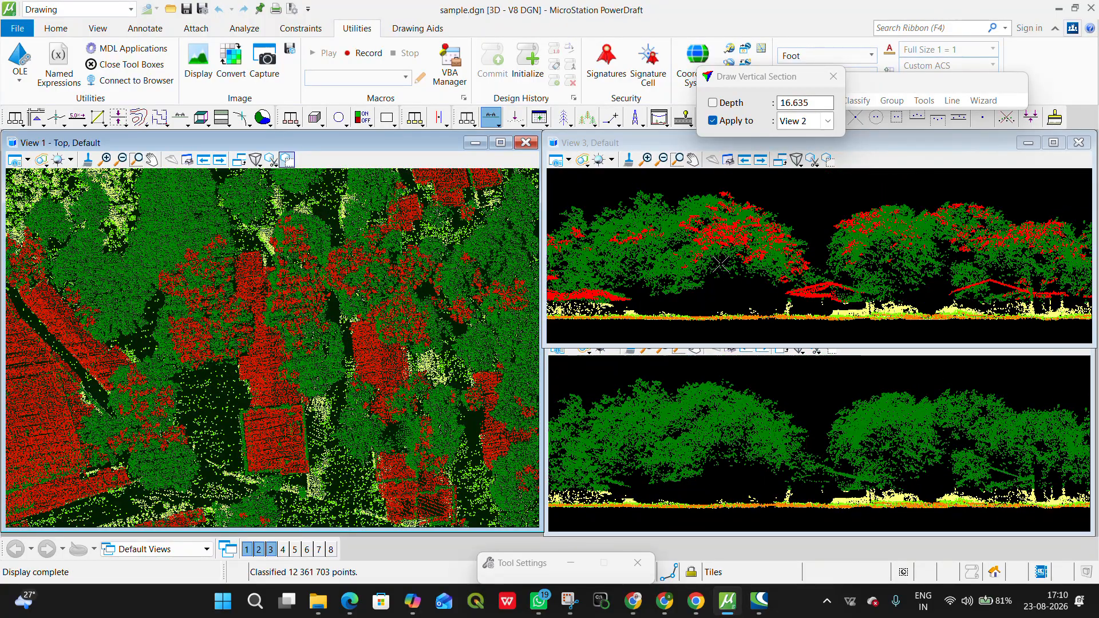
{"action": "scroll", "coordinate": [323, 343], "scroll_direction": "down", "scroll_amount": 5}
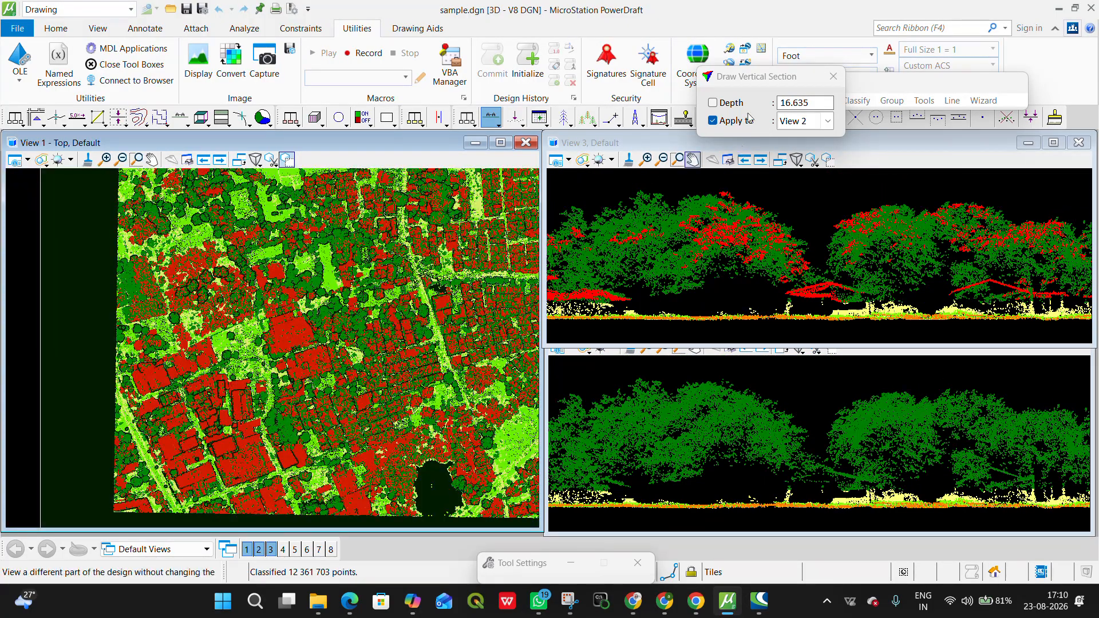
{"action": "left_click", "coordinate": [836, 111]}
{"action": "left_click", "coordinate": [814, 103]}
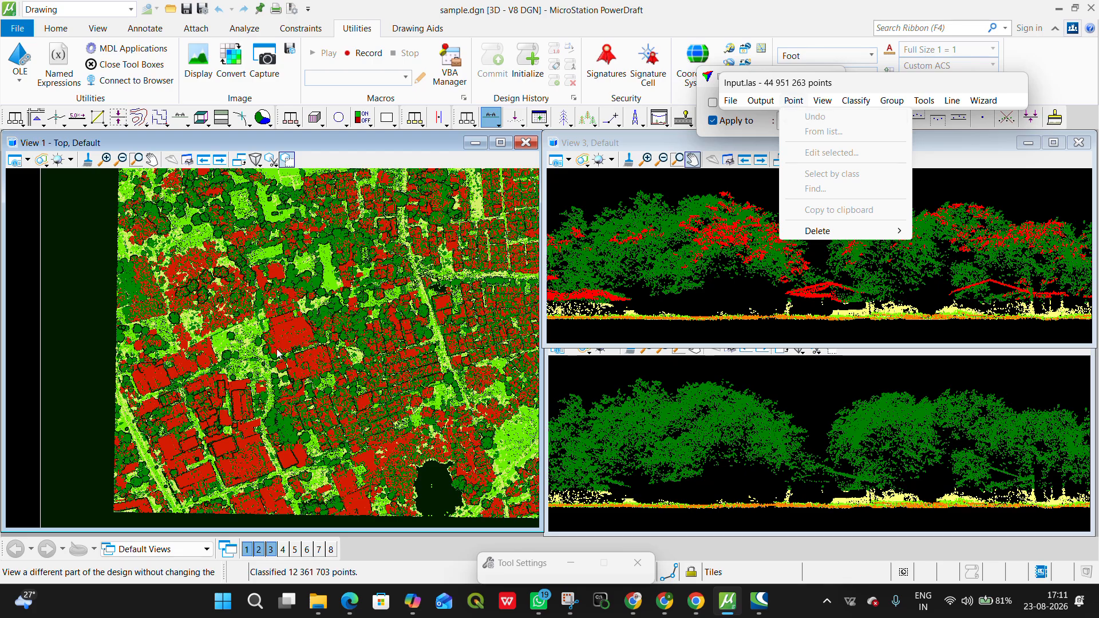
{"action": "left_click", "coordinate": [372, 242]}
Step: Draw a thin vertical section about 2.0 deep across the row of red roofs above the wide street to check the building classification
{"action": "scroll", "coordinate": [372, 244], "scroll_direction": "down", "scroll_amount": 6}
{"action": "middle_click_drag", "start_coordinate": [393, 283], "coordinate": [332, 380]}
{"action": "scroll", "coordinate": [334, 382], "scroll_direction": "up", "scroll_amount": 5}
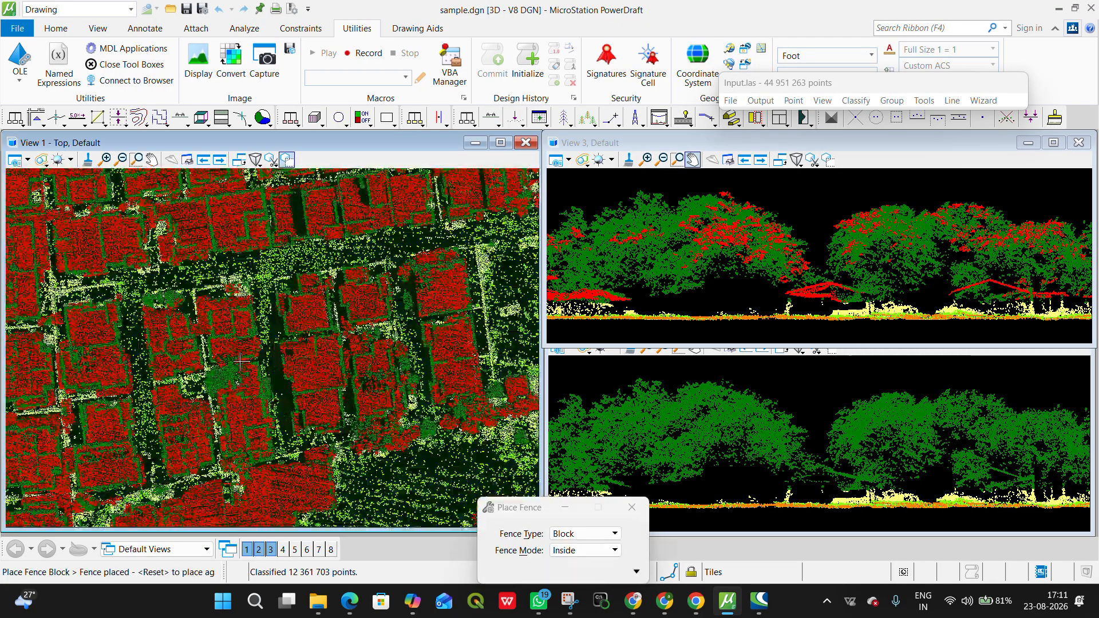
{"action": "middle_click_drag", "start_coordinate": [302, 232], "coordinate": [308, 383]}
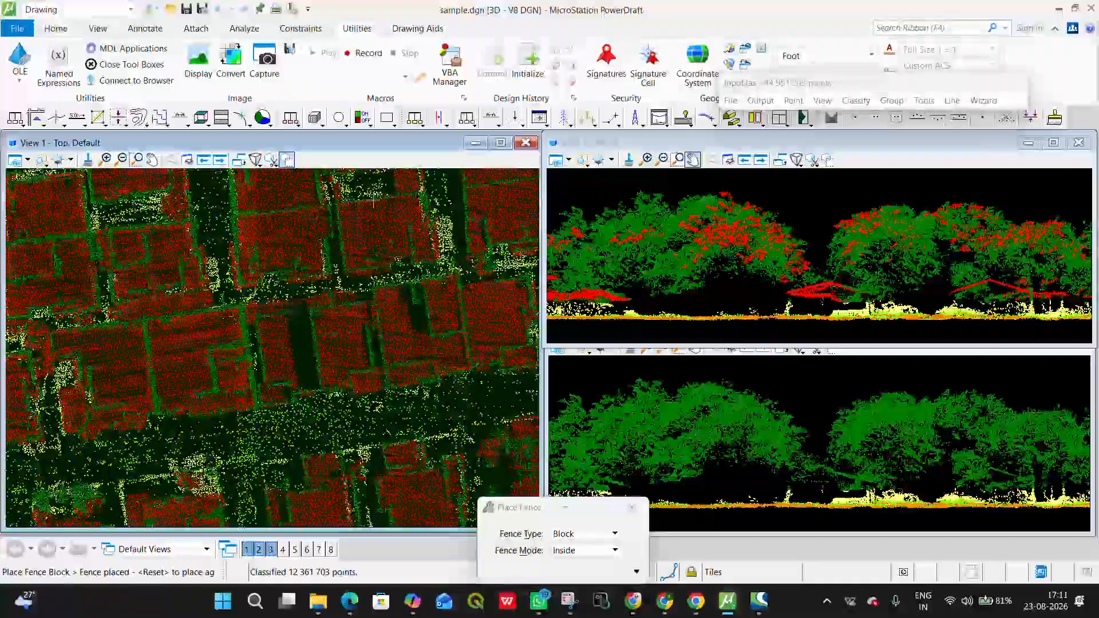
{"action": "scroll", "coordinate": [784, 279], "scroll_direction": "up", "scroll_amount": 2}
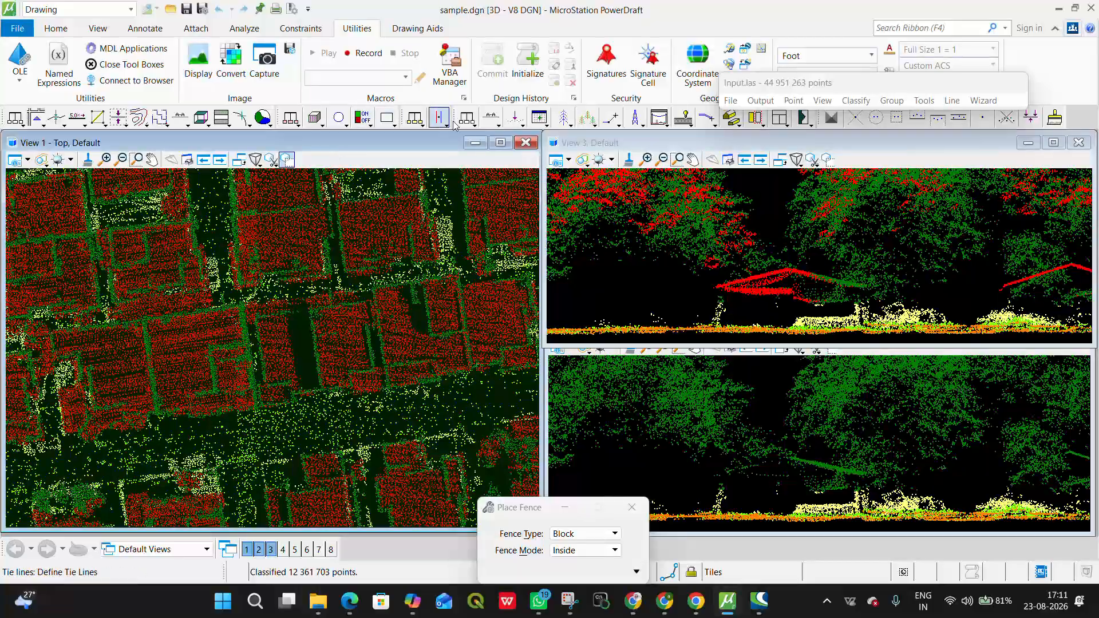
{"action": "left_click", "coordinate": [492, 118]}
{"action": "left_click", "coordinate": [56, 369]}
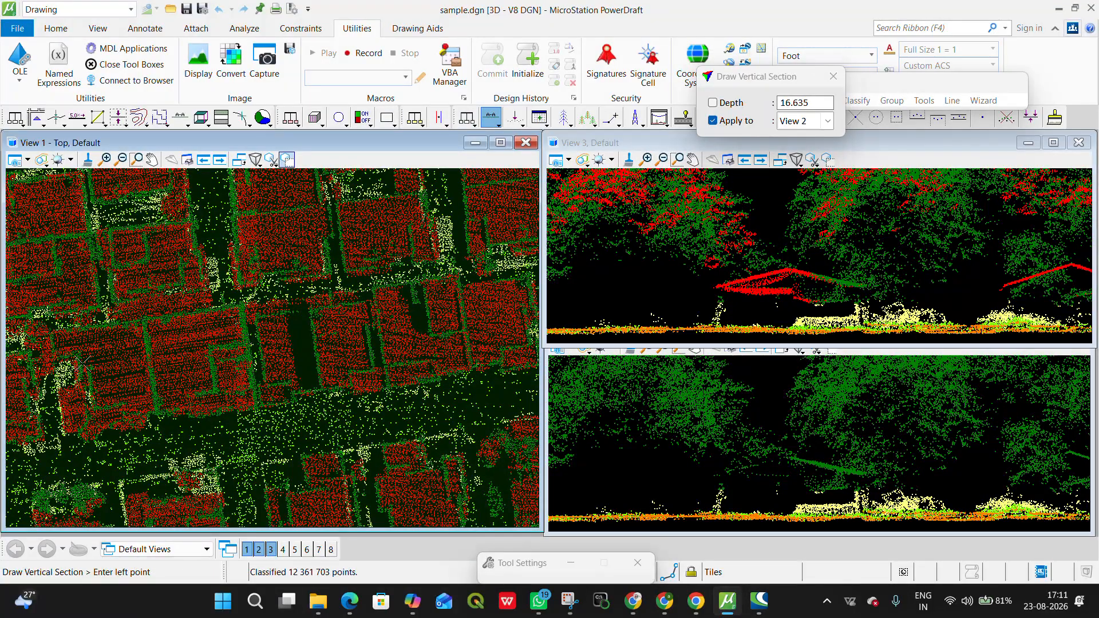
{"action": "left_click", "coordinate": [307, 320]}
{"action": "left_click", "coordinate": [308, 323]}
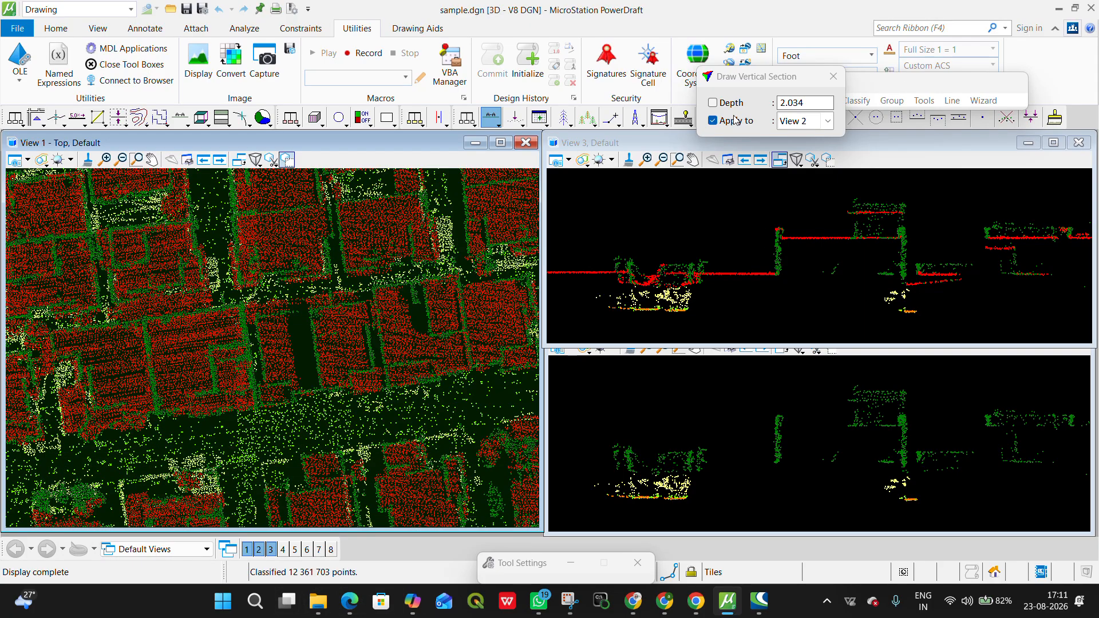
{"action": "left_click_drag", "start_coordinate": [741, 75], "coordinate": [594, 68]}
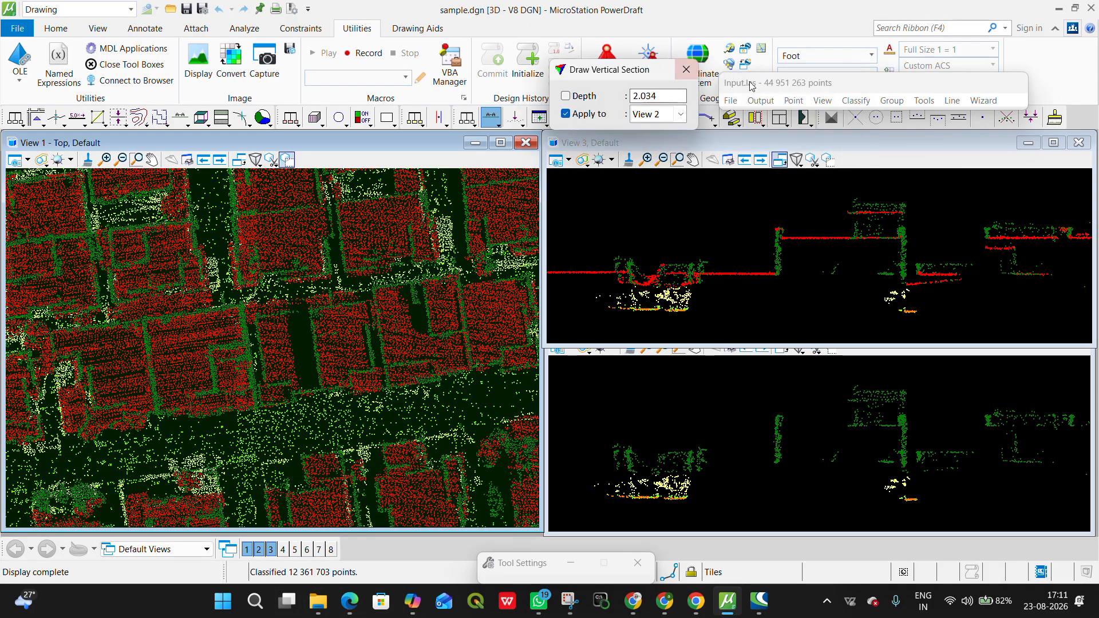
Step: Run Closeby points classification from 5 - High vegetation to 6 - Buildings with 3D search, radius 0.150 and specific class 6 - Buildings
{"action": "left_click", "coordinate": [856, 101]}
{"action": "mouse_move", "coordinate": [862, 117]}
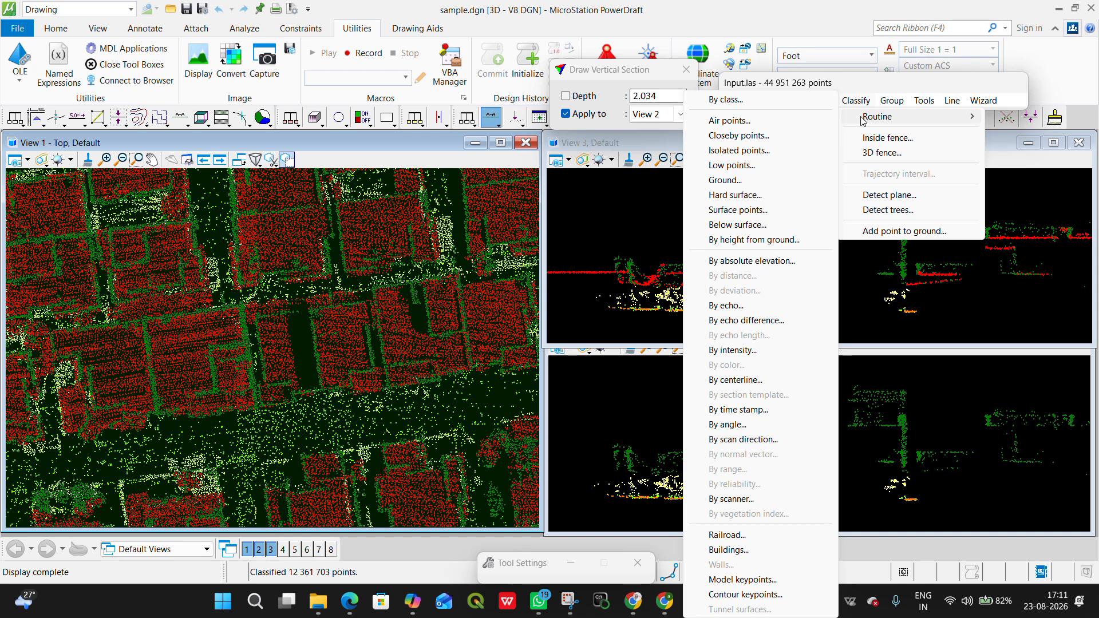
{"action": "left_click", "coordinate": [735, 136]}
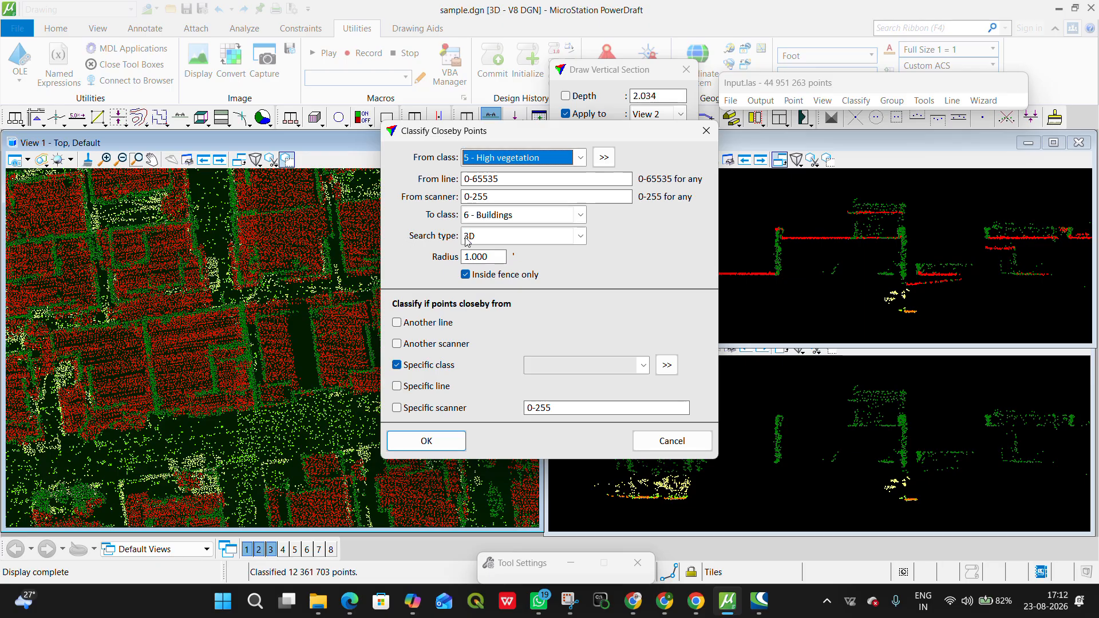
{"action": "left_click", "coordinate": [501, 245]}
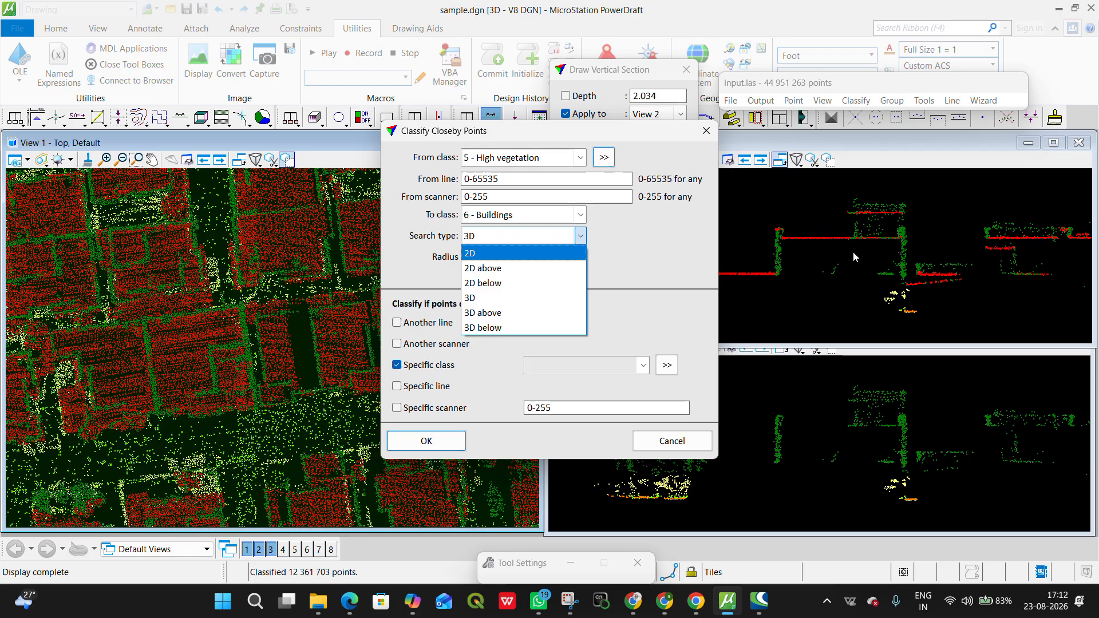
{"action": "left_click", "coordinate": [484, 237]}
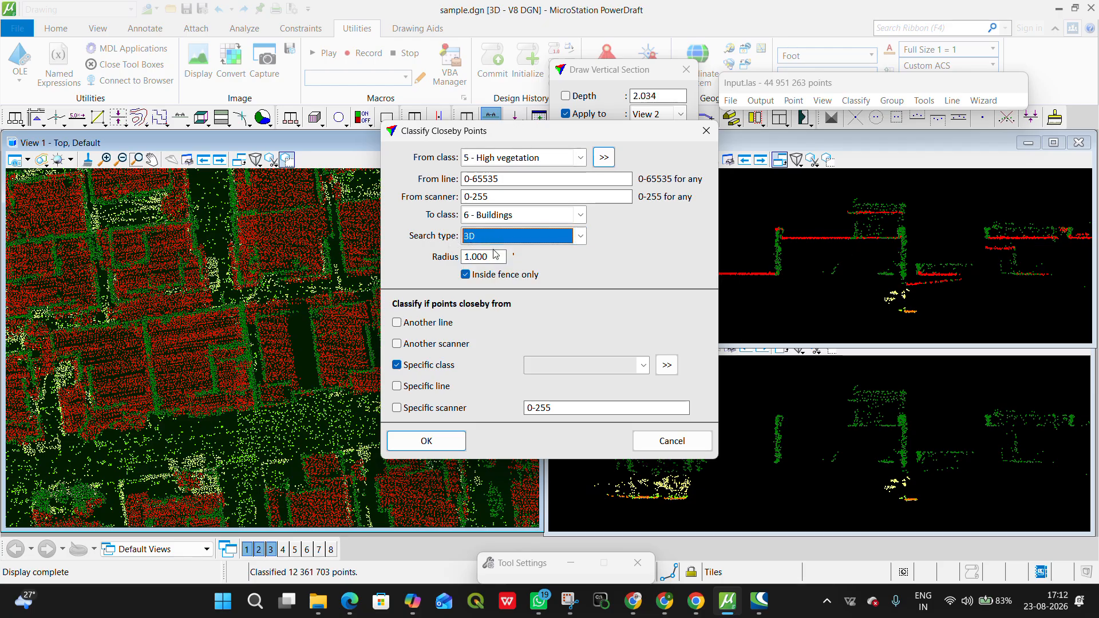
{"action": "key", "text": "Tab"}
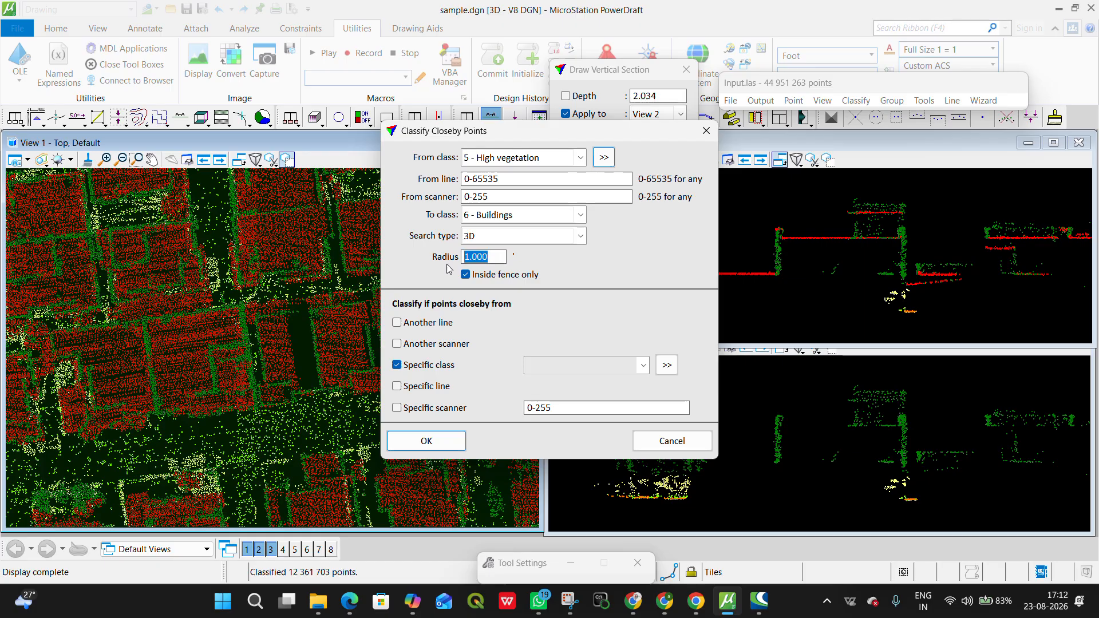
{"action": "type", "text": "0.15"}
{"action": "type", "text": "0"}
{"action": "left_click", "coordinate": [643, 370]}
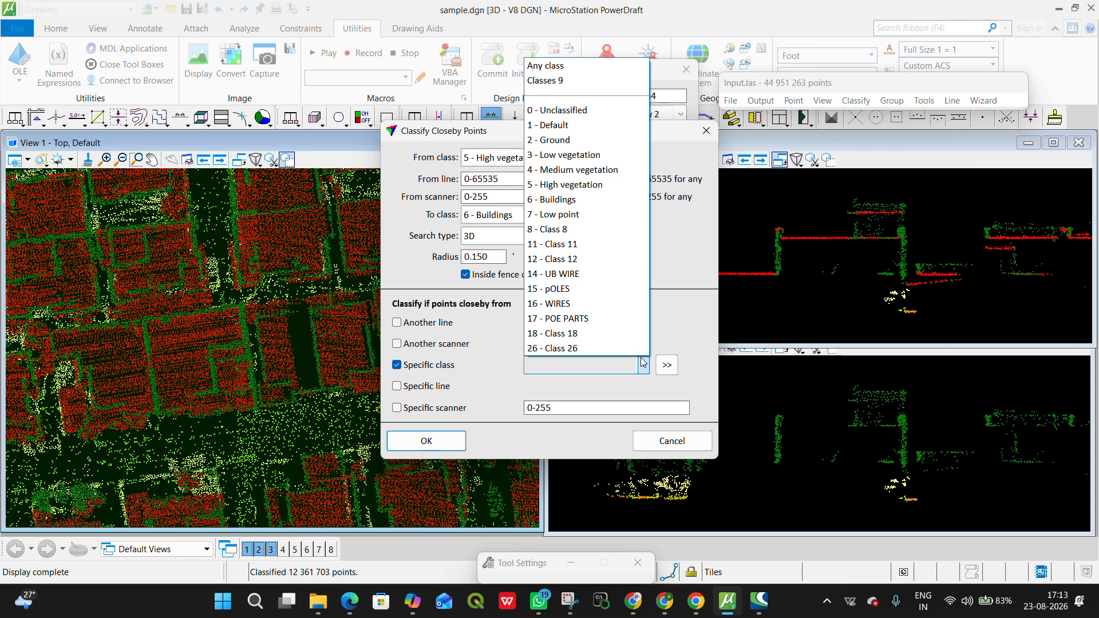
{"action": "left_click", "coordinate": [584, 199]}
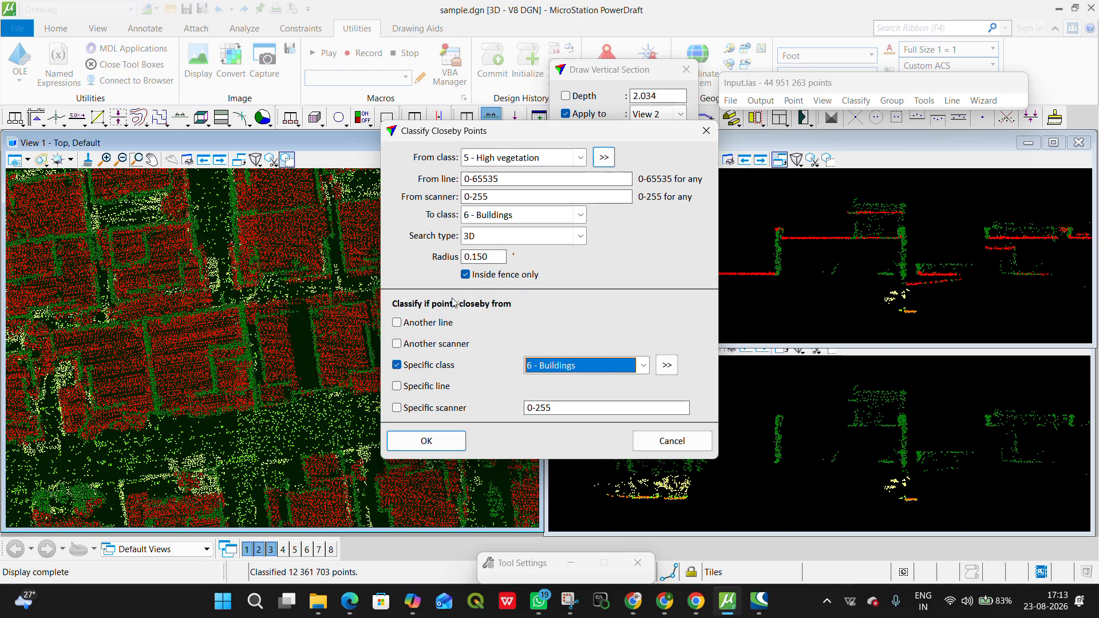
{"action": "left_click", "coordinate": [445, 442]}
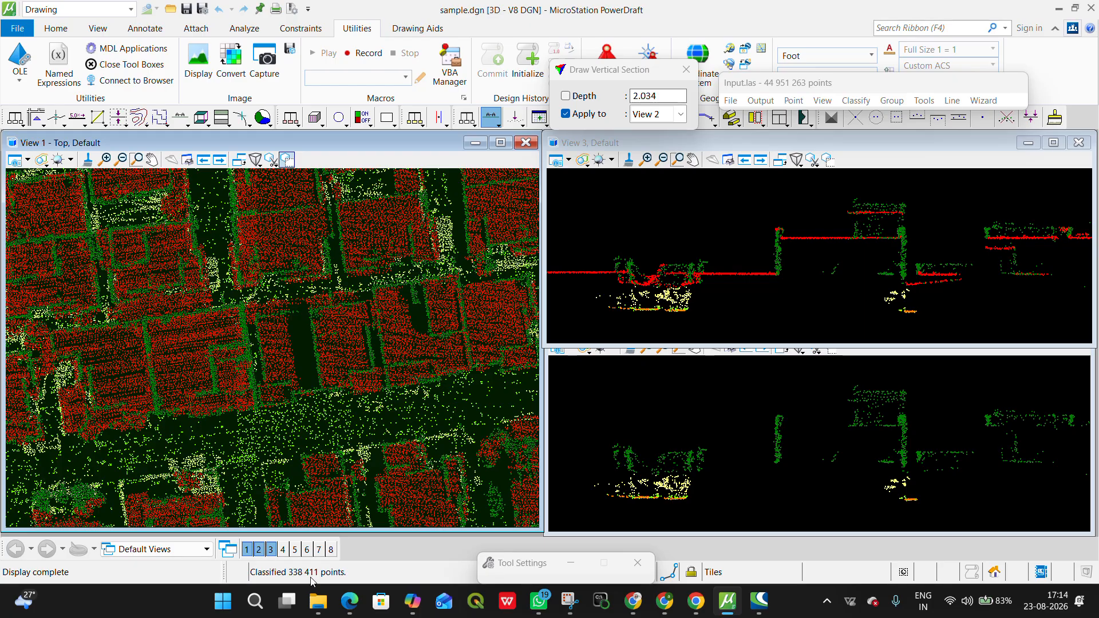
Step: Draw a thin vertical section about 1.9 deep across the adjoining roofs and narrow gaps to check the reclassified points
{"action": "scroll", "coordinate": [834, 277], "scroll_direction": "up", "scroll_amount": 5}
{"action": "middle_click_drag", "start_coordinate": [921, 209], "coordinate": [849, 327]}
{"action": "key", "text": "F2"}
{"action": "scroll", "coordinate": [441, 320], "scroll_direction": "up", "scroll_amount": 3}
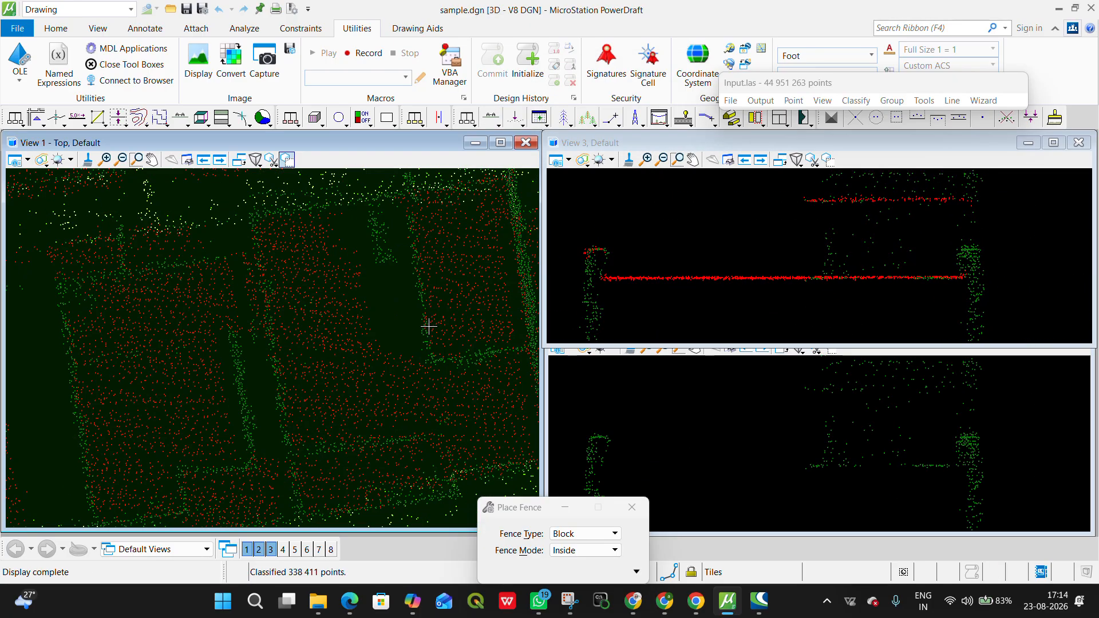
{"action": "scroll", "coordinate": [327, 309], "scroll_direction": "down", "scroll_amount": 3}
{"action": "middle_click_drag", "start_coordinate": [136, 340], "coordinate": [319, 337]}
{"action": "scroll", "coordinate": [319, 336], "scroll_direction": "up", "scroll_amount": 3}
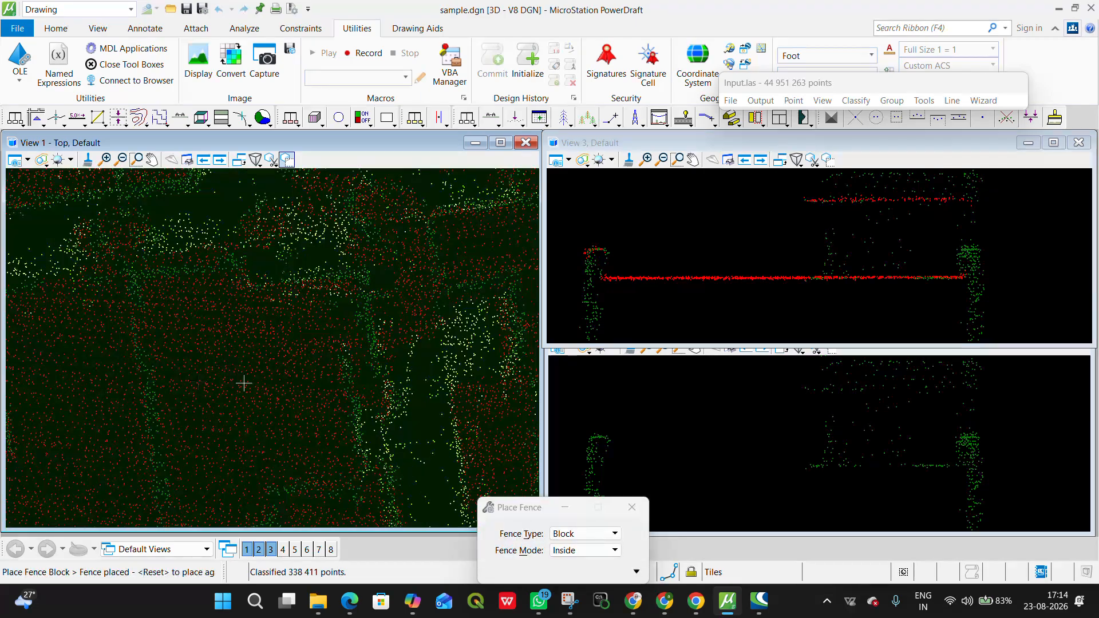
{"action": "left_click", "coordinate": [491, 118]}
{"action": "left_click", "coordinate": [77, 431]}
{"action": "left_click", "coordinate": [435, 358]}
{"action": "left_click", "coordinate": [430, 314]}
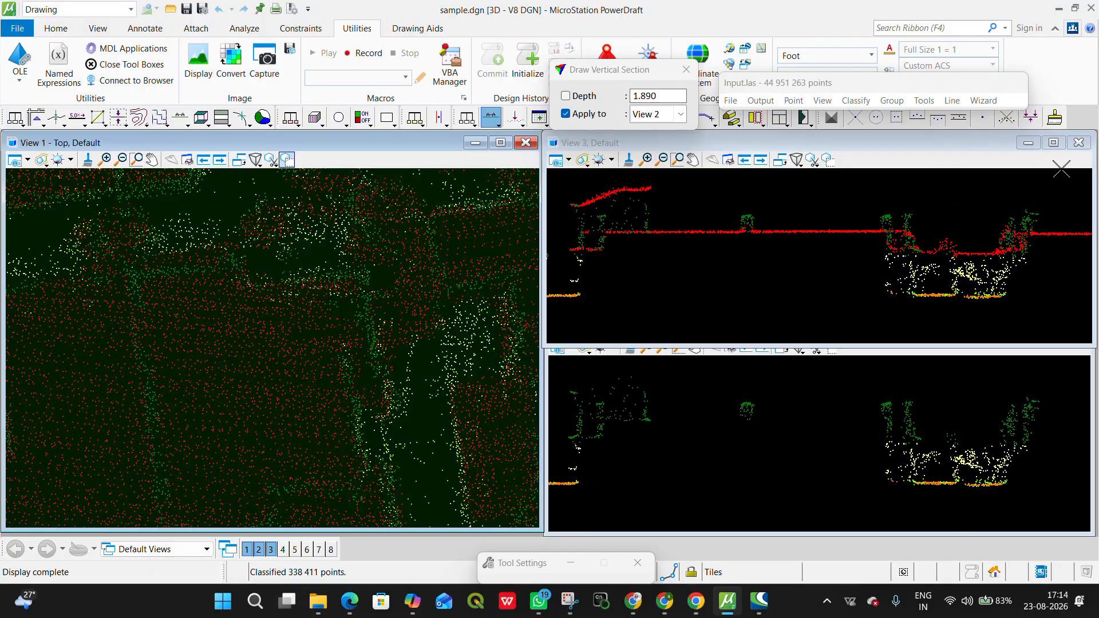
Step: Examine the house blocks in the top view and section profile for roof and wall points still classified as high vegetation
{"action": "scroll", "coordinate": [438, 314], "scroll_direction": "down", "scroll_amount": 5}
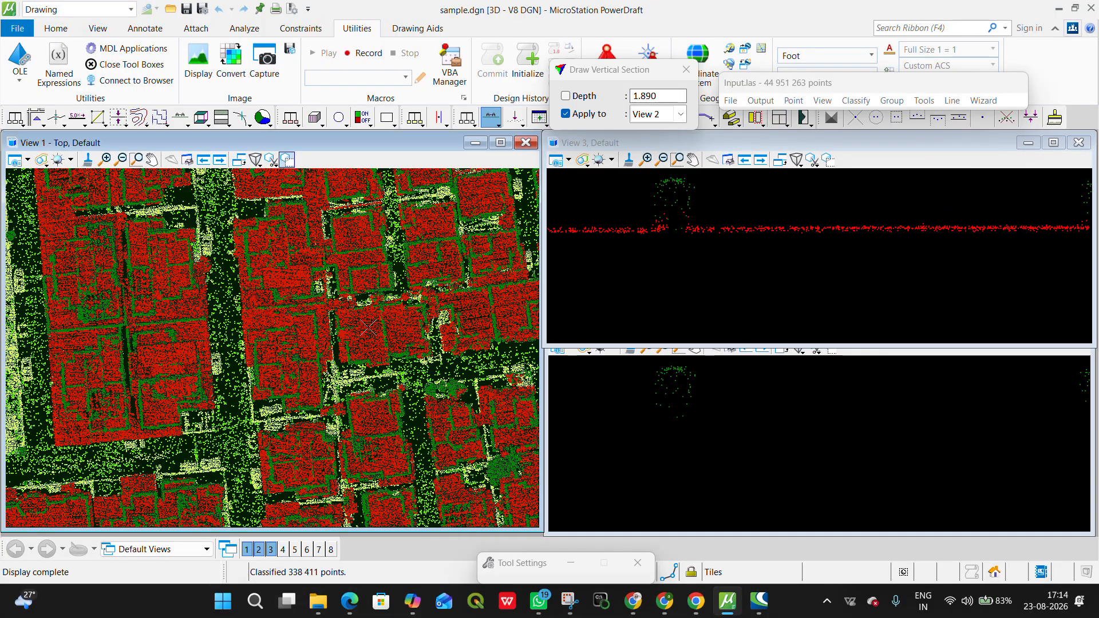
{"action": "scroll", "coordinate": [260, 434], "scroll_direction": "up", "scroll_amount": 5}
{"action": "middle_click_drag", "start_coordinate": [143, 486], "coordinate": [223, 388]}
{"action": "scroll", "coordinate": [223, 387], "scroll_direction": "down", "scroll_amount": 5}
{"action": "middle_click_drag", "start_coordinate": [434, 247], "coordinate": [270, 406]}
{"action": "middle_click_drag", "start_coordinate": [473, 212], "coordinate": [223, 339]}
{"action": "scroll", "coordinate": [223, 339], "scroll_direction": "up", "scroll_amount": 3}
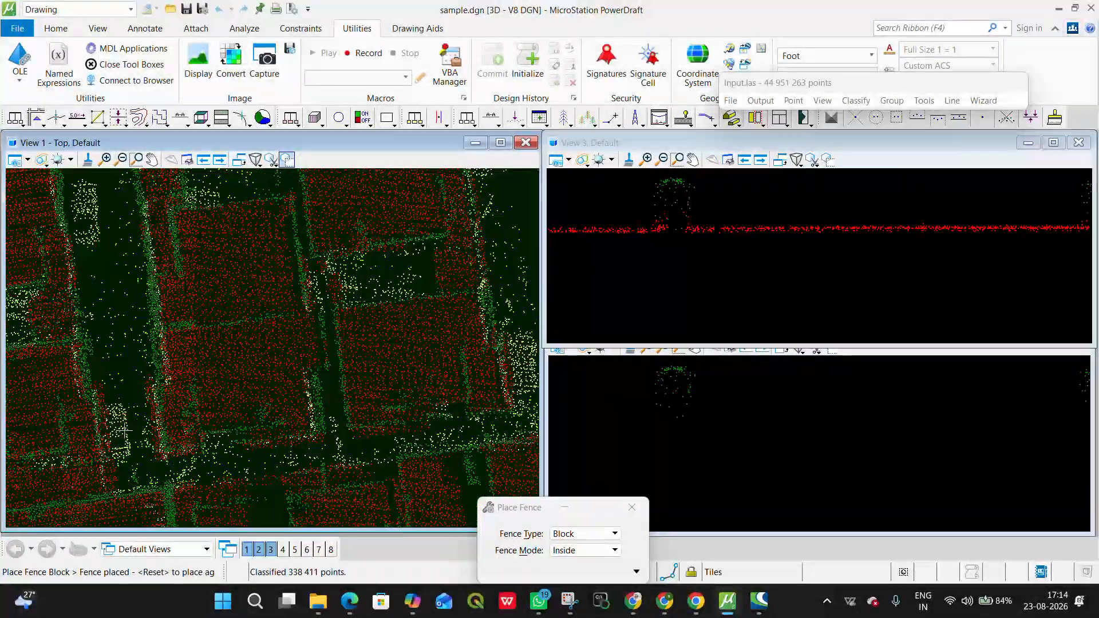
{"action": "middle_click_drag", "start_coordinate": [311, 223], "coordinate": [335, 421]}
{"action": "scroll", "coordinate": [379, 313], "scroll_direction": "down", "scroll_amount": 5}
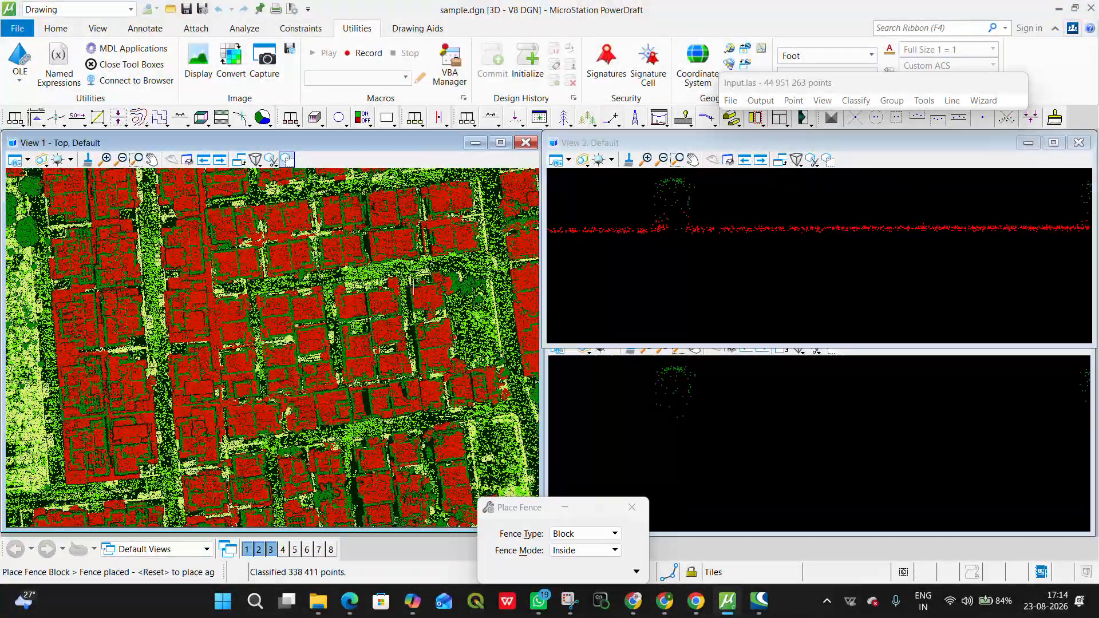
{"action": "middle_click_drag", "start_coordinate": [414, 289], "coordinate": [471, 327]}
{"action": "scroll", "coordinate": [471, 327], "scroll_direction": "up", "scroll_amount": 2}
{"action": "scroll", "coordinate": [276, 378], "scroll_direction": "up", "scroll_amount": 1}
{"action": "middle_click_drag", "start_coordinate": [252, 382], "coordinate": [236, 385]}
{"action": "scroll", "coordinate": [236, 384], "scroll_direction": "down", "scroll_amount": 2}
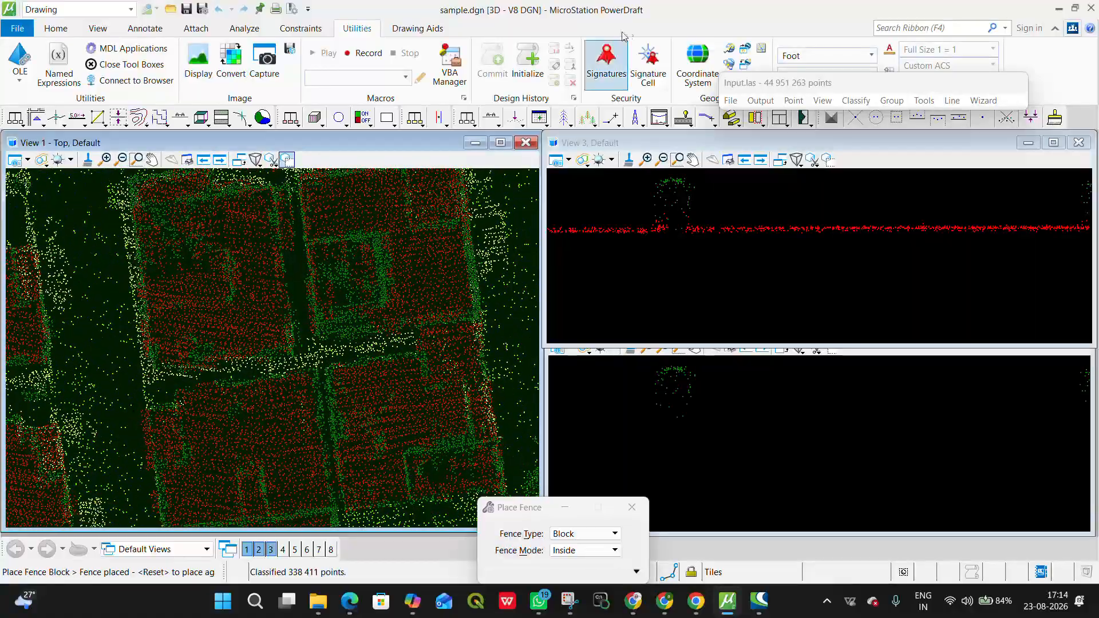
{"action": "middle_click_drag", "start_coordinate": [666, 231], "coordinate": [792, 269]}
{"action": "scroll", "coordinate": [792, 267], "scroll_direction": "down", "scroll_amount": 2}
{"action": "scroll", "coordinate": [630, 231], "scroll_direction": "up", "scroll_amount": 2}
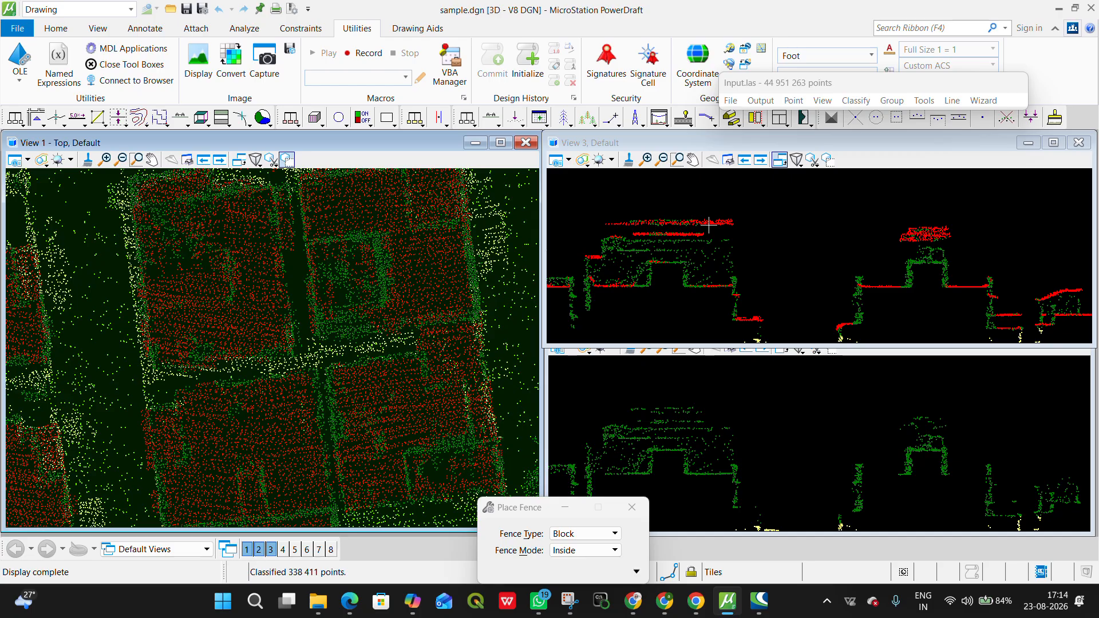
Step: Rerun the closeby points classification from high vegetation to buildings with the 3D search radius set to 0.25
{"action": "left_click", "coordinate": [872, 102]}
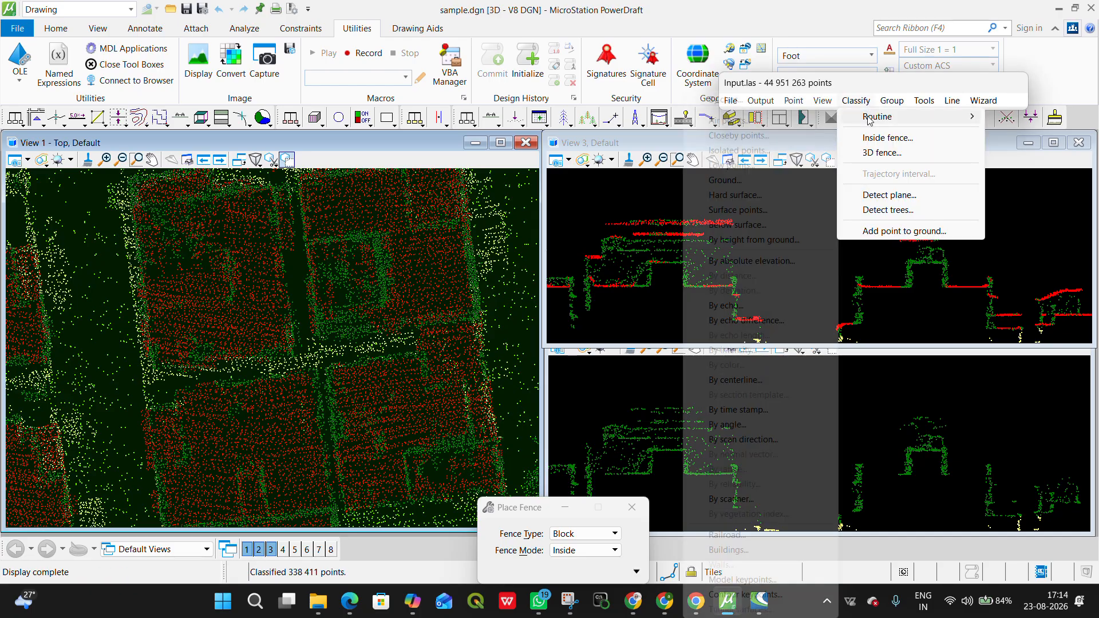
{"action": "mouse_move", "coordinate": [864, 117]}
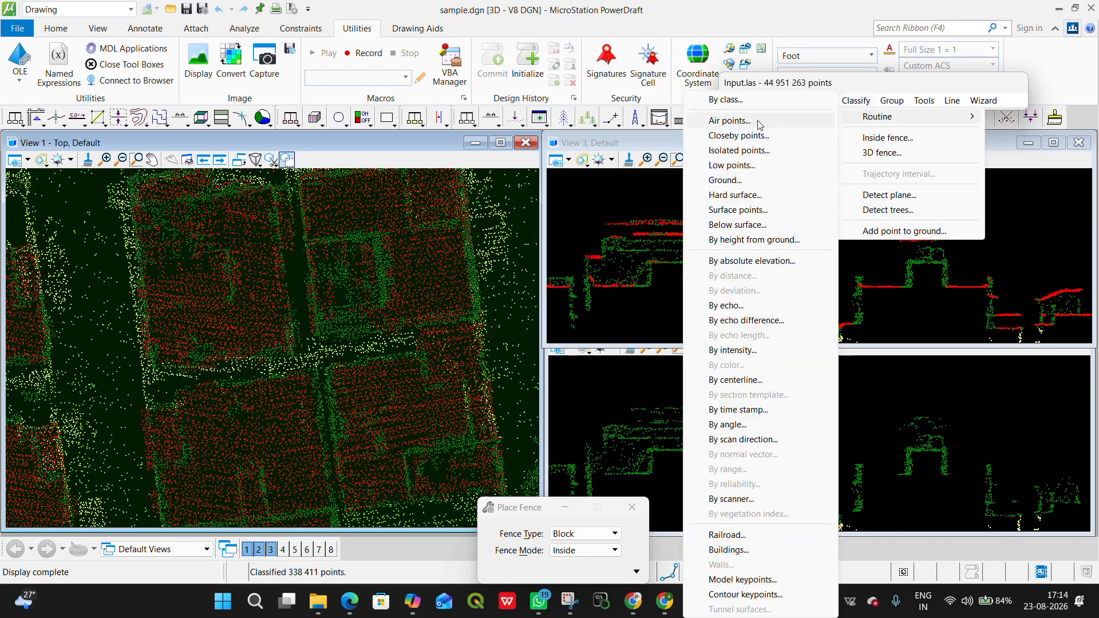
{"action": "left_click", "coordinate": [739, 135]}
{"action": "left_click_drag", "start_coordinate": [620, 130], "coordinate": [375, 136]}
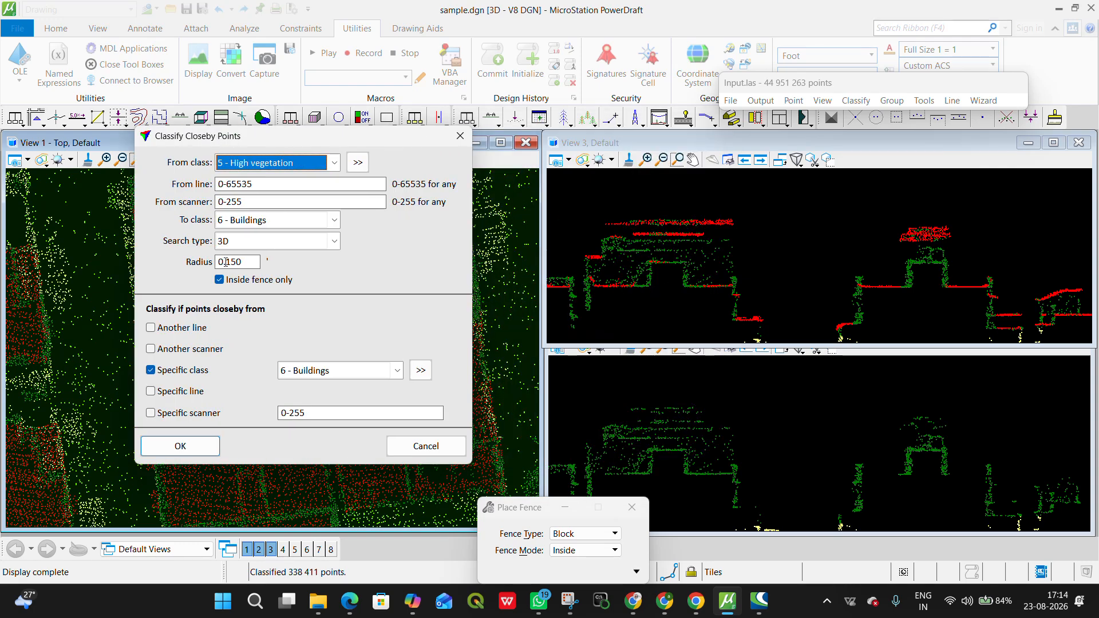
{"action": "left_click_drag", "start_coordinate": [231, 262], "coordinate": [259, 267]}
{"action": "key", "text": "BackSpace"}
{"action": "key", "text": "BackSpace"}
{"action": "type", "text": "2"}
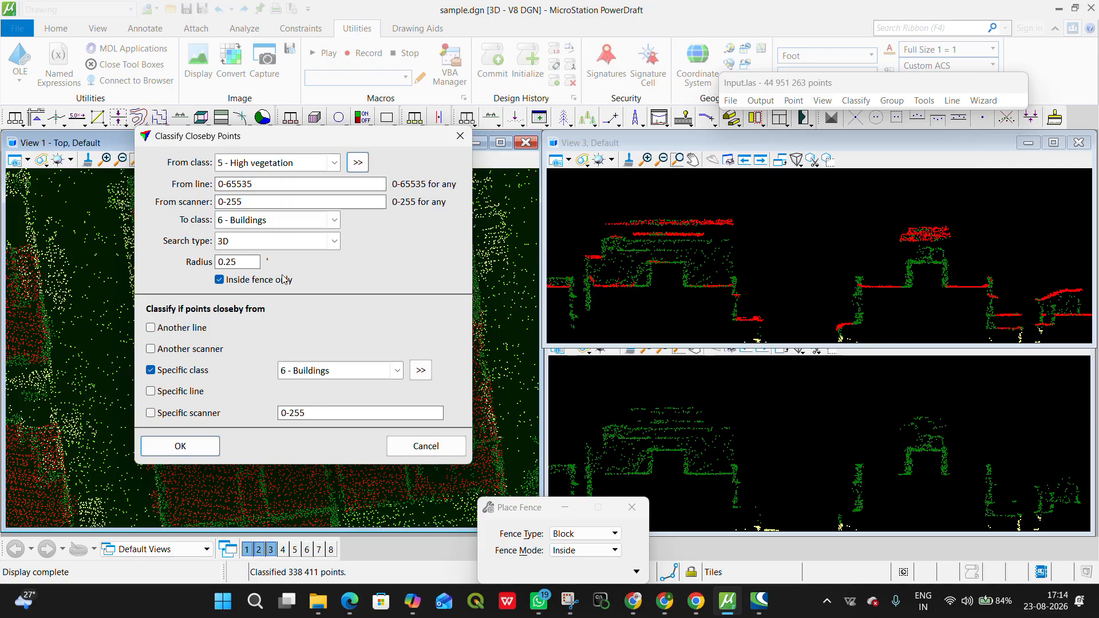
{"action": "left_click", "coordinate": [211, 446]}
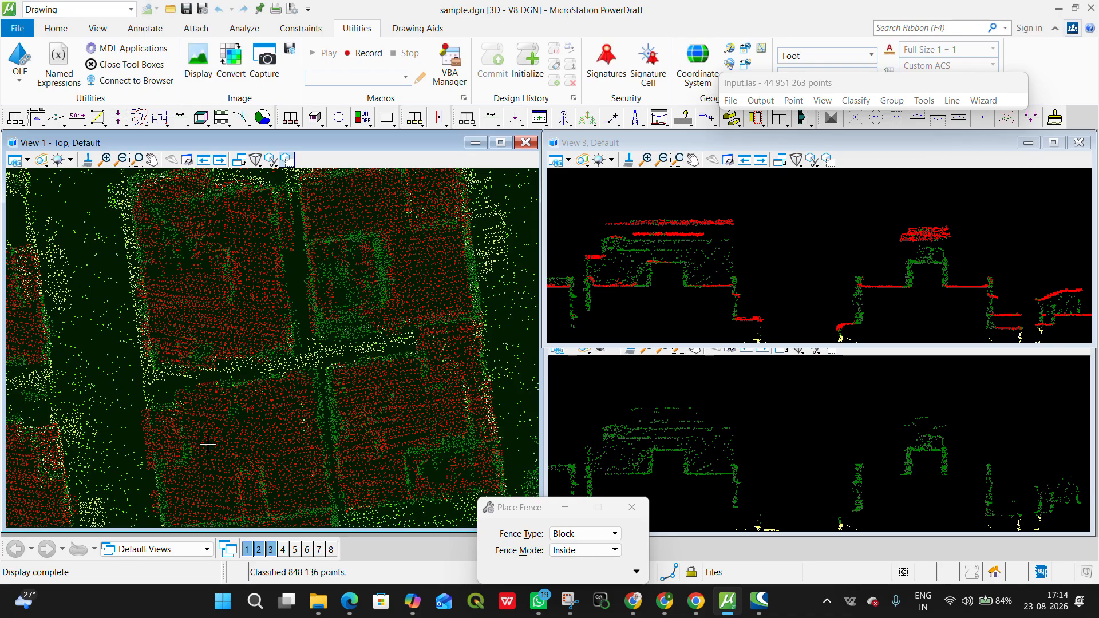
Step: Run the closeby points classification from high vegetation to buildings with the search type set to 2D above
{"action": "scroll", "coordinate": [429, 299], "scroll_direction": "down", "scroll_amount": 5}
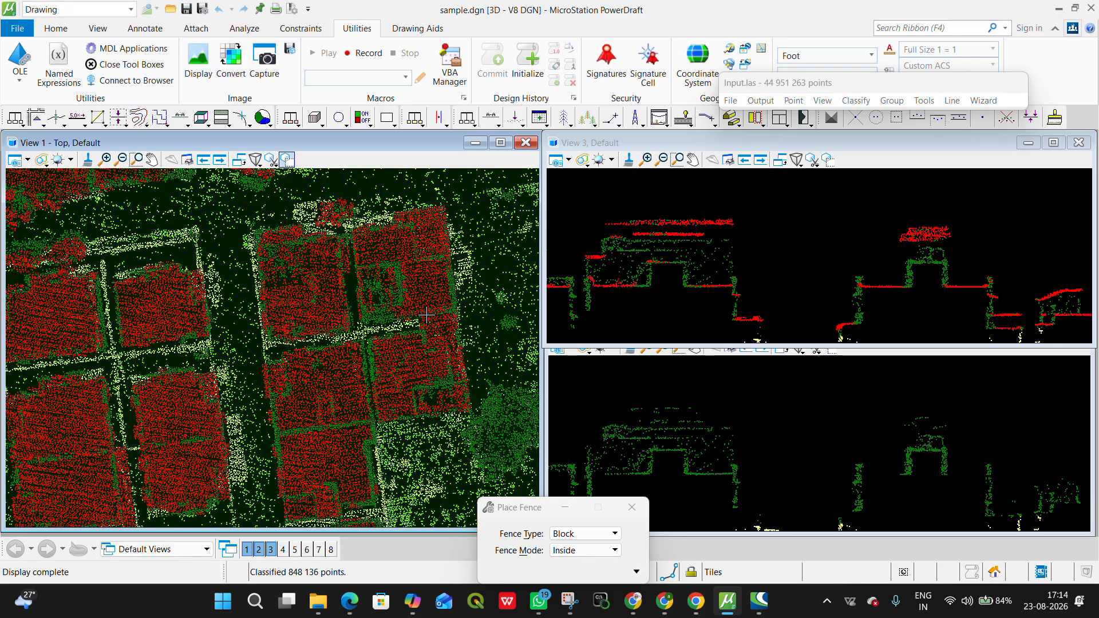
{"action": "scroll", "coordinate": [319, 304], "scroll_direction": "up", "scroll_amount": 4}
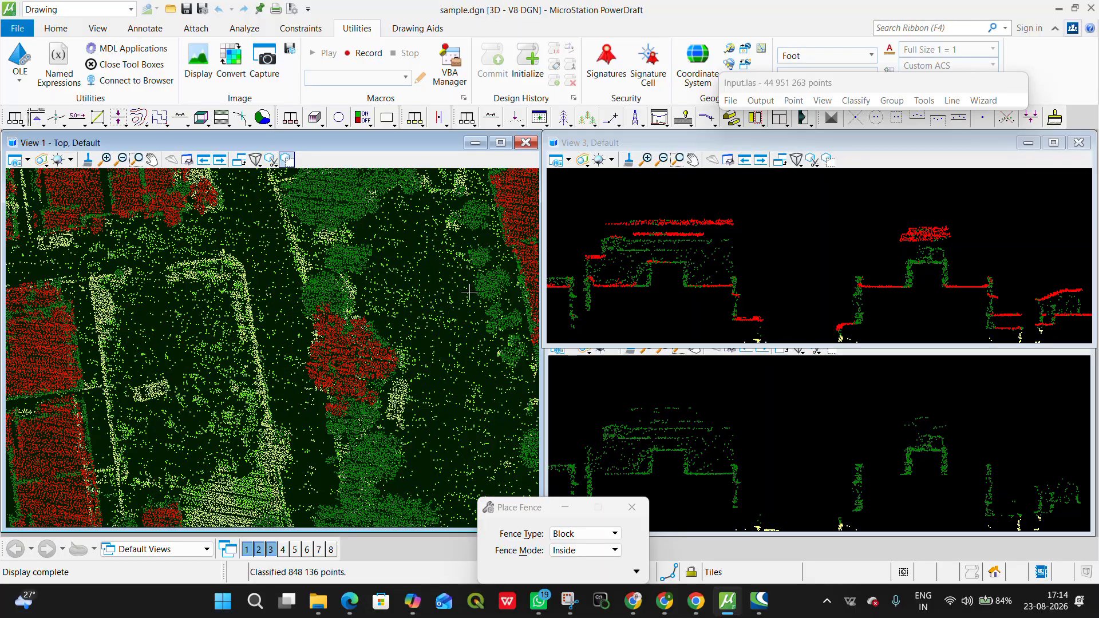
{"action": "middle_click_drag", "start_coordinate": [665, 247], "coordinate": [757, 229]}
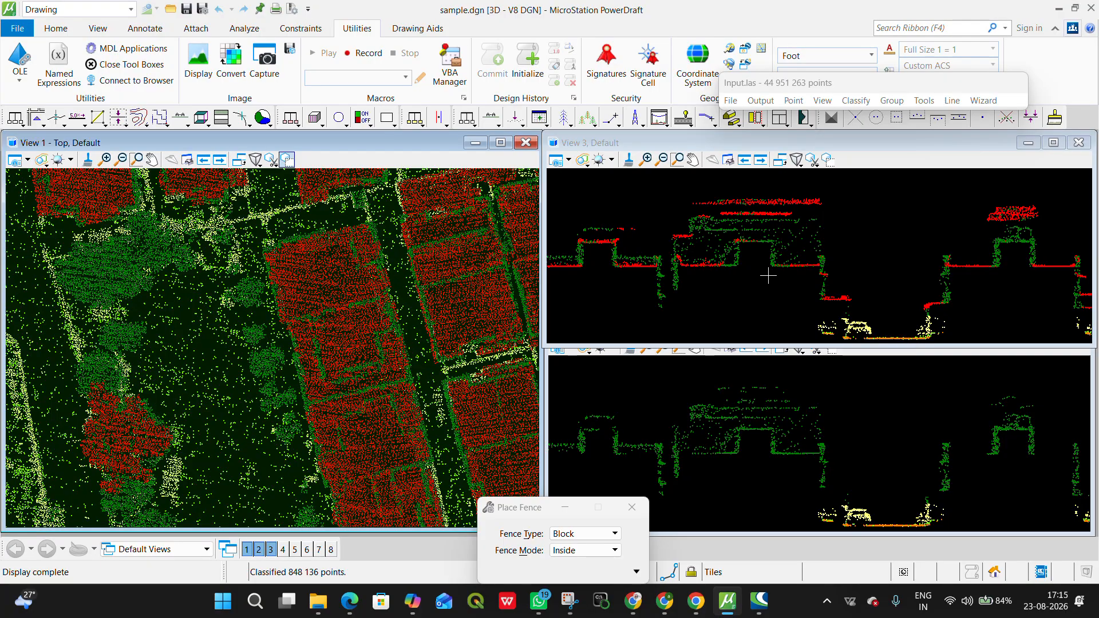
{"action": "left_click", "coordinate": [857, 107]}
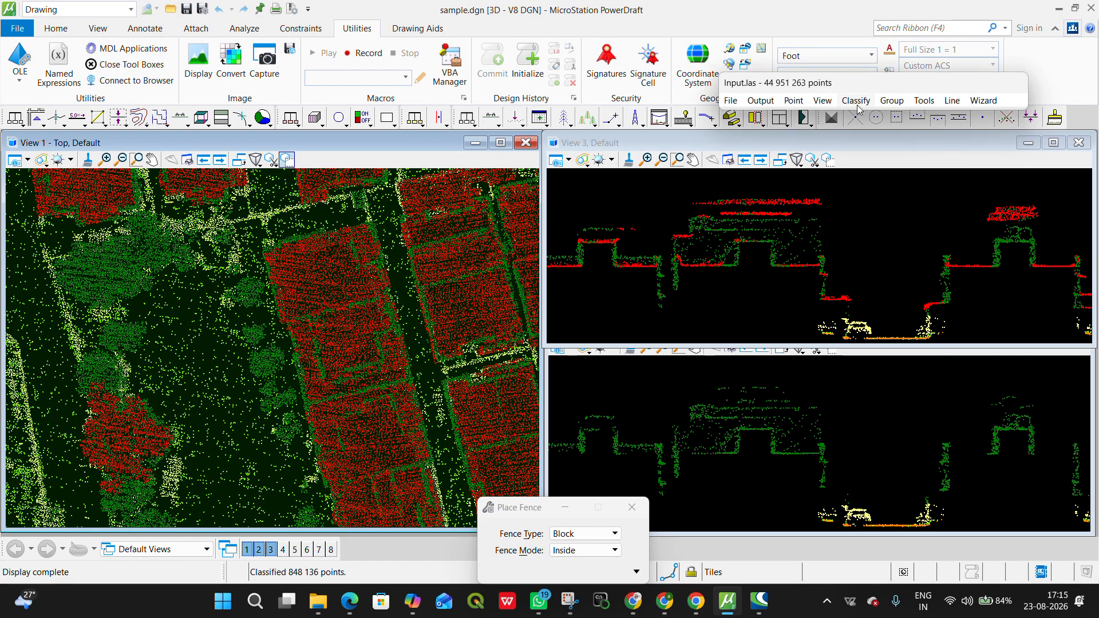
{"action": "mouse_move", "coordinate": [865, 116]}
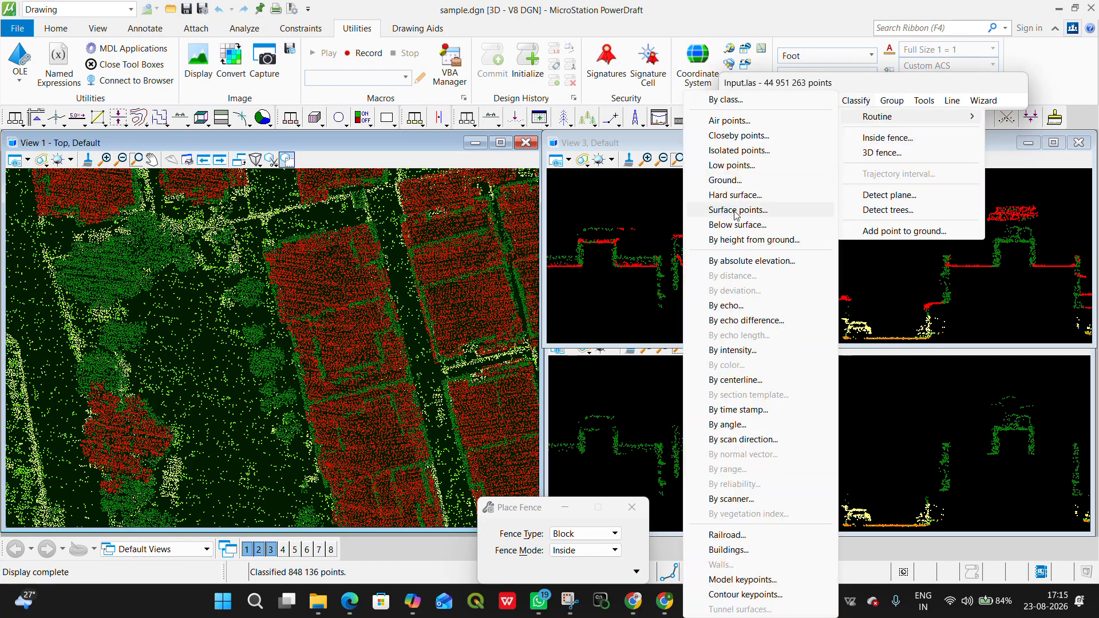
{"action": "left_click", "coordinate": [736, 136]}
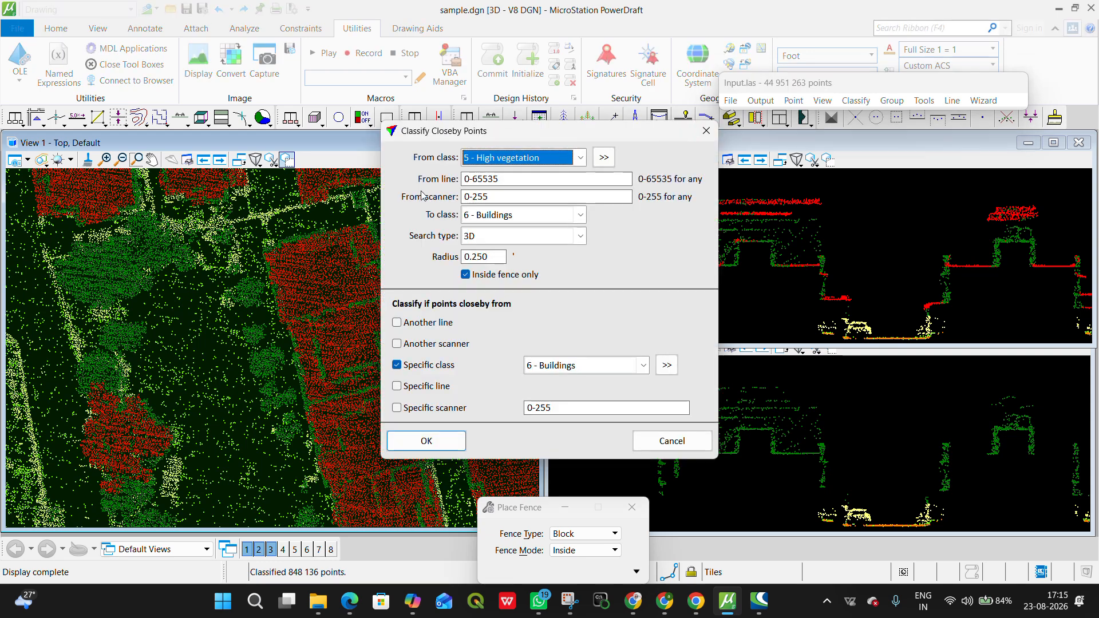
{"action": "left_click", "coordinate": [491, 238]}
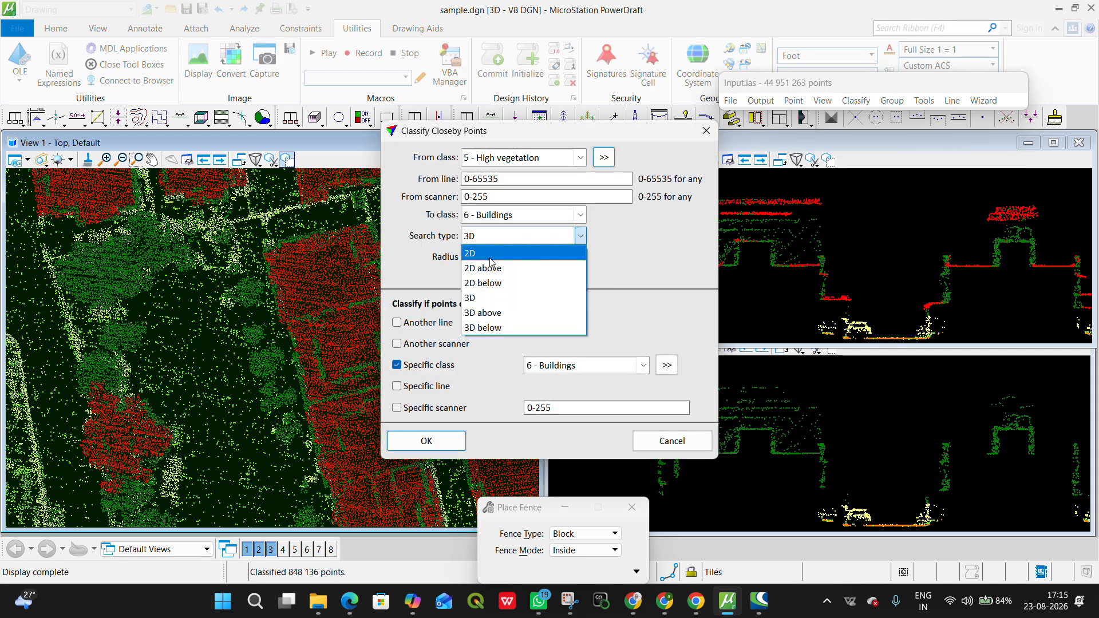
{"action": "left_click", "coordinate": [486, 268]}
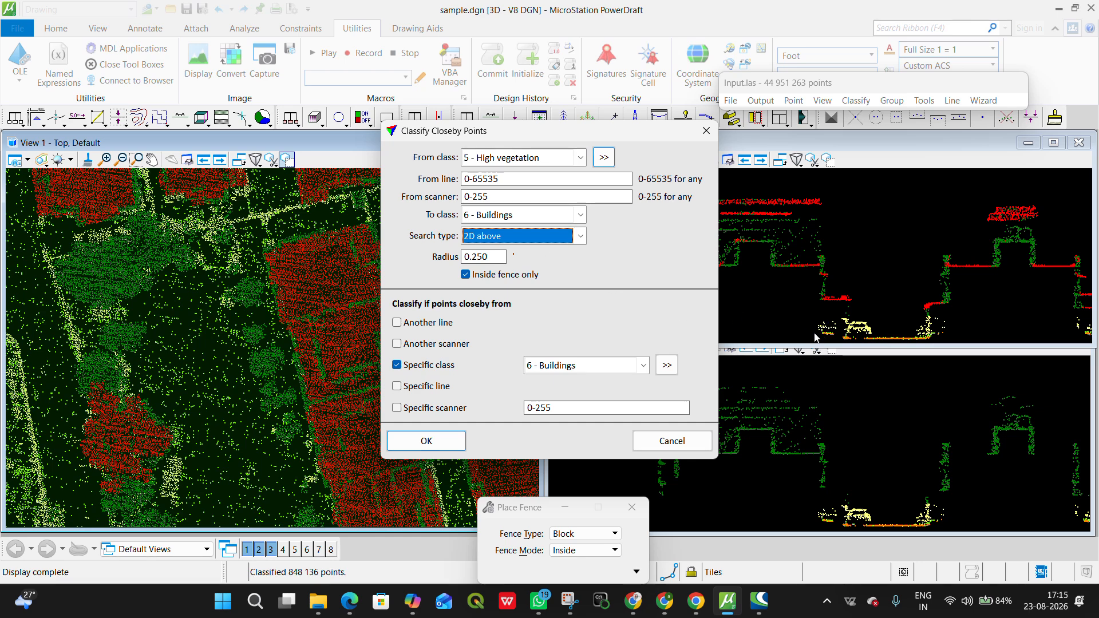
{"action": "left_click", "coordinate": [451, 446]}
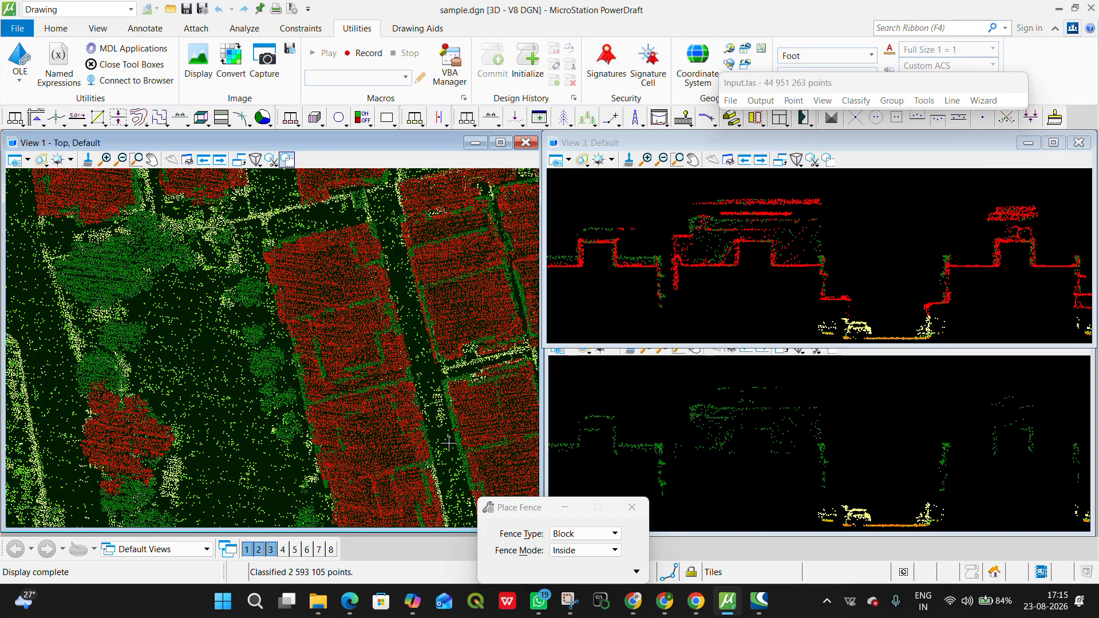
Step: Draw a vertical section about 2.7 deep across the neighbouring roofs and inspect their walls and roof edges in profile
{"action": "scroll", "coordinate": [432, 306], "scroll_direction": "up", "scroll_amount": 3}
{"action": "middle_click_drag", "start_coordinate": [347, 336], "coordinate": [90, 440]}
{"action": "key", "text": "alt"}
{"action": "left_click", "coordinate": [490, 118]}
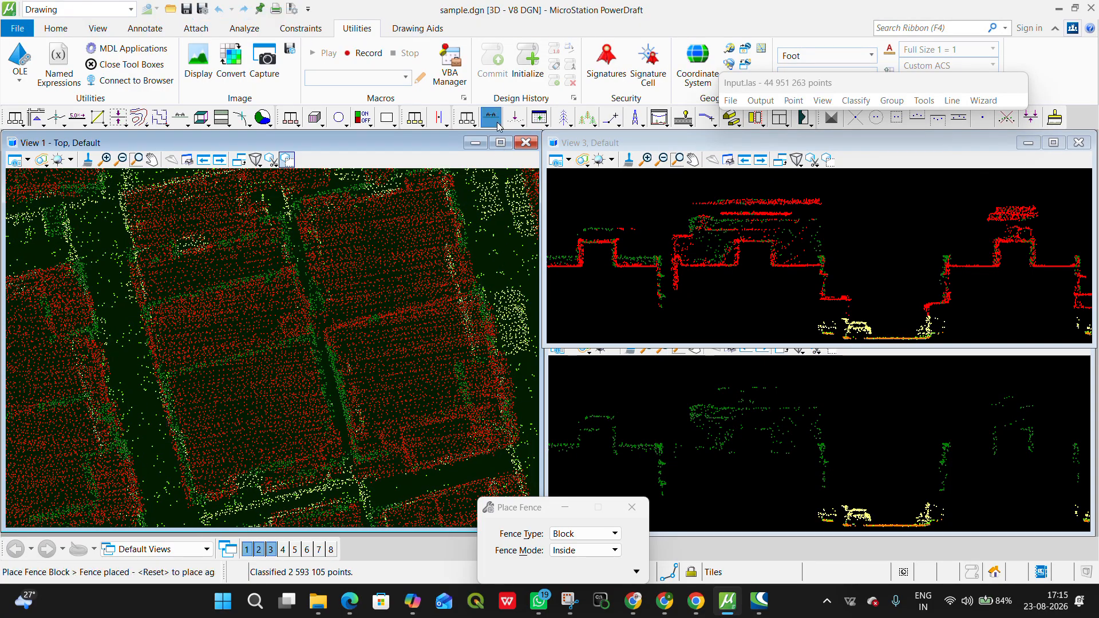
{"action": "left_click", "coordinate": [138, 436]}
{"action": "left_click", "coordinate": [446, 334]}
{"action": "left_click", "coordinate": [423, 303]}
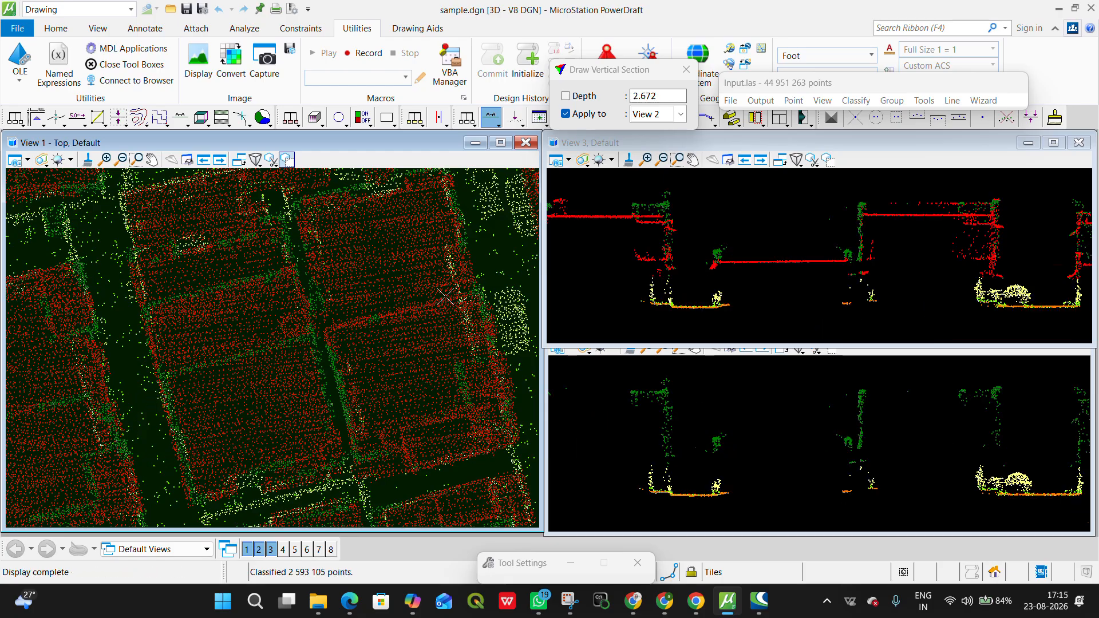
{"action": "scroll", "coordinate": [888, 252], "scroll_direction": "down", "scroll_amount": 3}
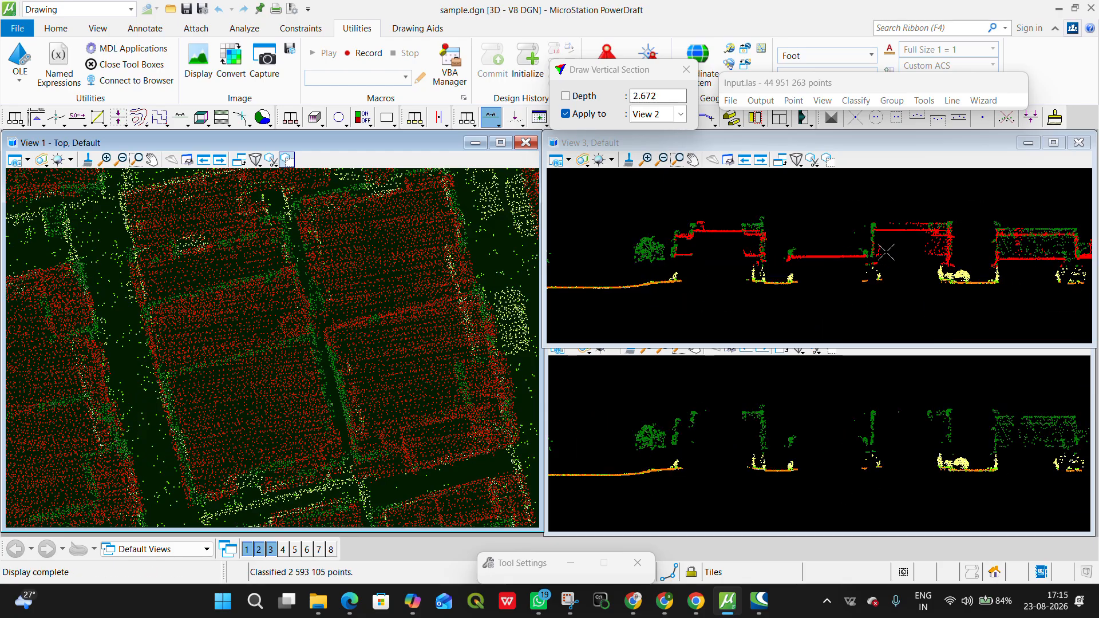
{"action": "scroll", "coordinate": [885, 256], "scroll_direction": "up", "scroll_amount": 3}
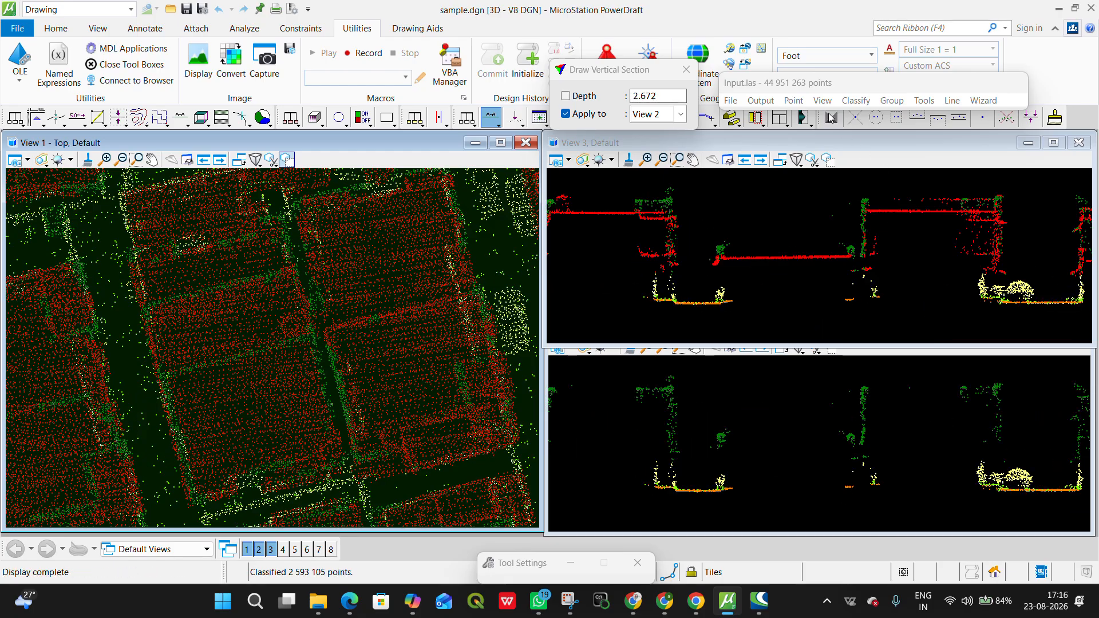
{"action": "left_click", "coordinate": [859, 103]}
{"action": "mouse_move", "coordinate": [868, 117]}
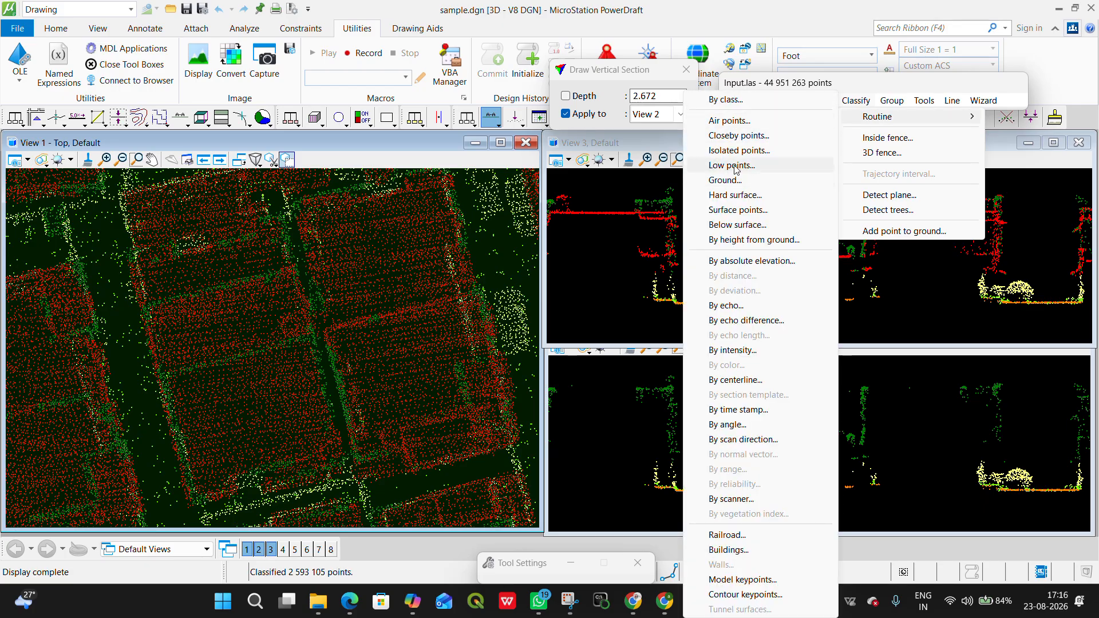
{"action": "left_click", "coordinate": [739, 150]}
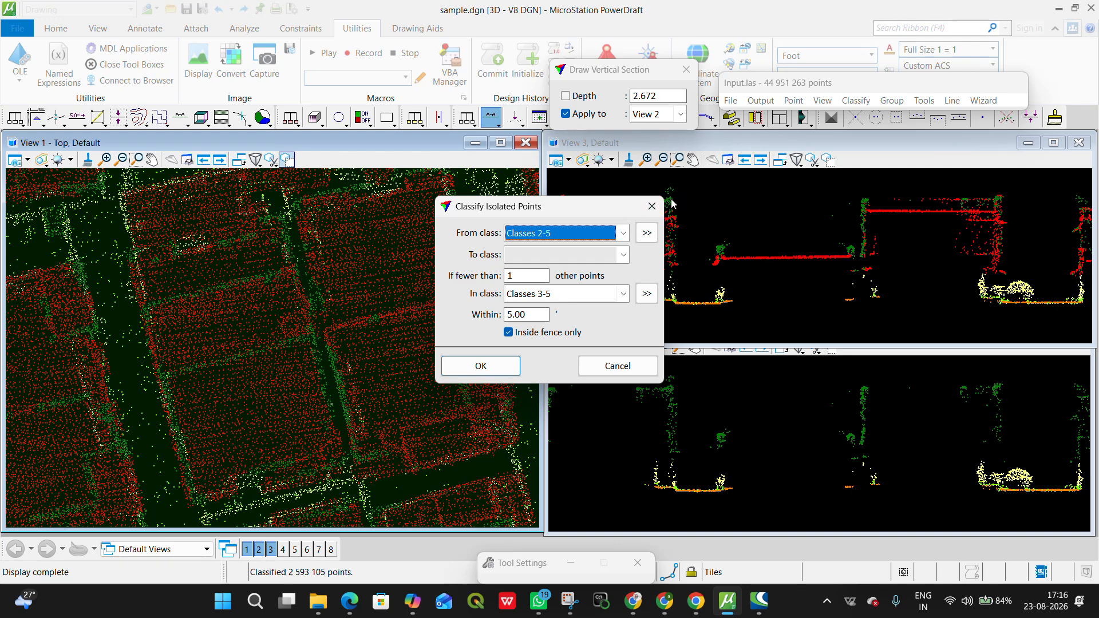
{"action": "left_click", "coordinate": [651, 206]}
Step: Rerun the closeby points classification from high vegetation to buildings with the 2D above search radius set to 0.5
{"action": "left_click", "coordinate": [856, 101]}
{"action": "mouse_move", "coordinate": [882, 116]}
{"action": "left_click", "coordinate": [713, 135]}
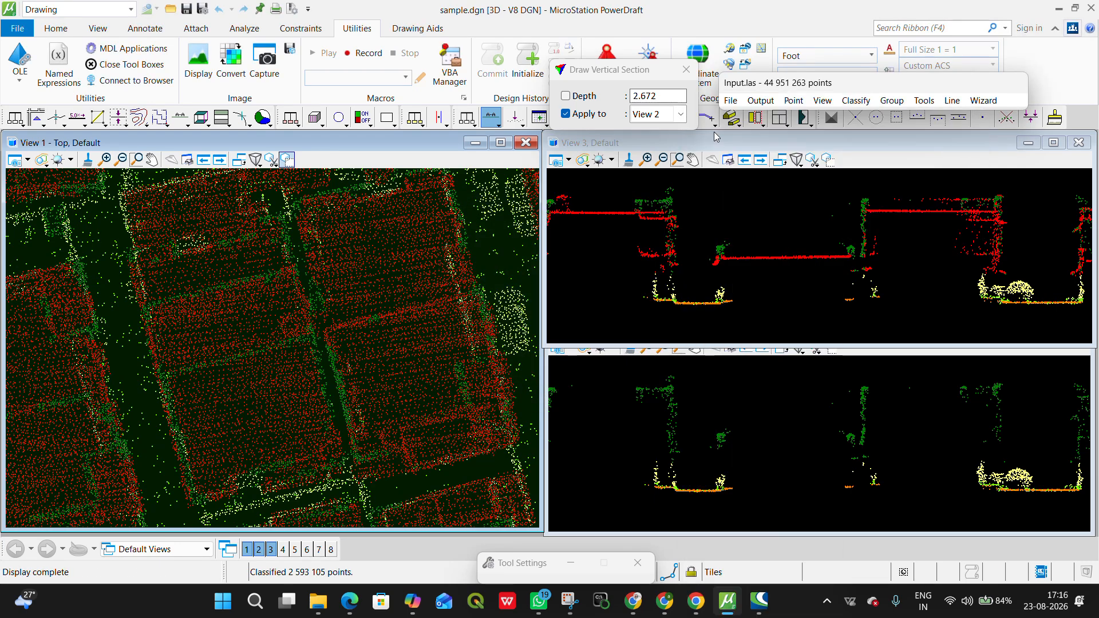
{"action": "left_click_drag", "start_coordinate": [471, 257], "coordinate": [523, 261]}
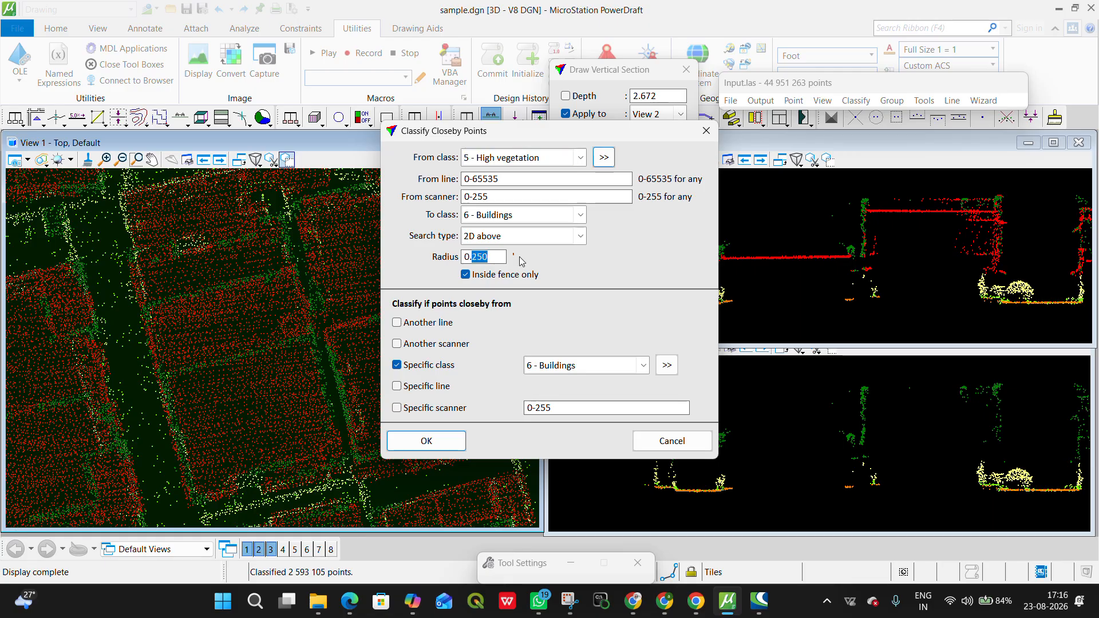
{"action": "type", "text": "5"}
{"action": "left_click", "coordinate": [428, 440]}
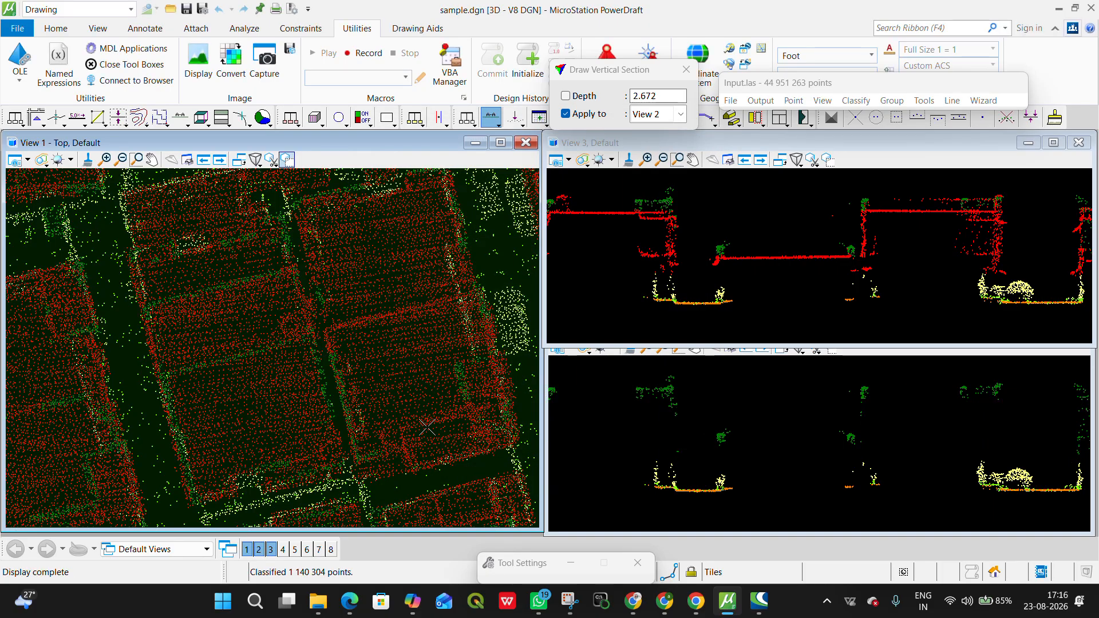
Step: Draw a vertical section about 3.3 deep lengthwise through a house block and inspect its roofs and walls in profile
{"action": "scroll", "coordinate": [390, 326], "scroll_direction": "down", "scroll_amount": 5}
{"action": "scroll", "coordinate": [389, 326], "scroll_direction": "up", "scroll_amount": 8}
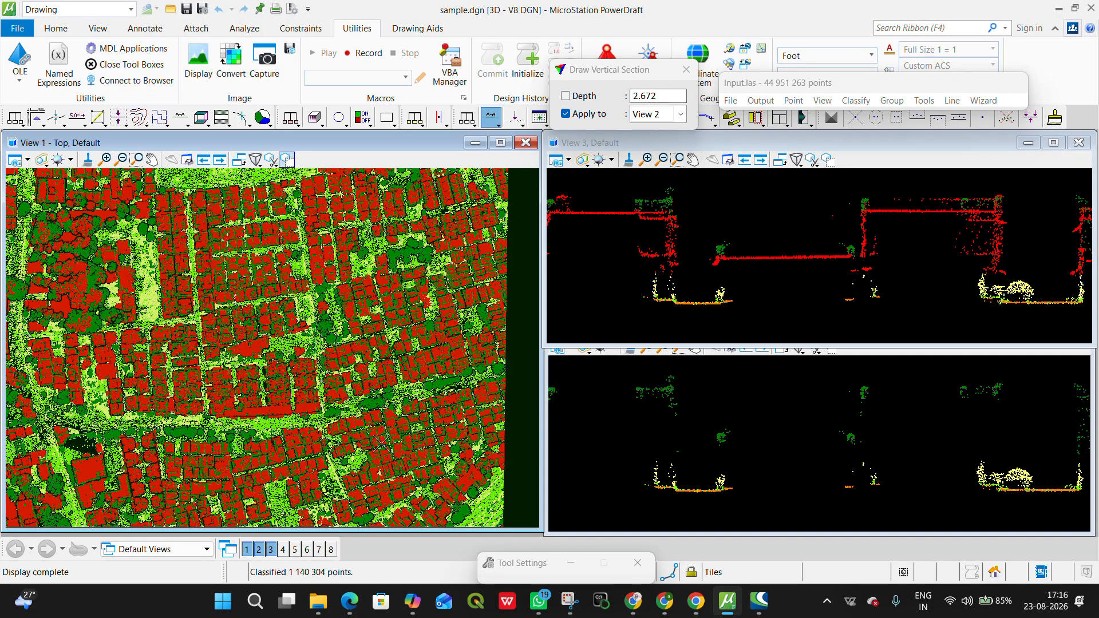
{"action": "scroll", "coordinate": [356, 356], "scroll_direction": "up", "scroll_amount": 4}
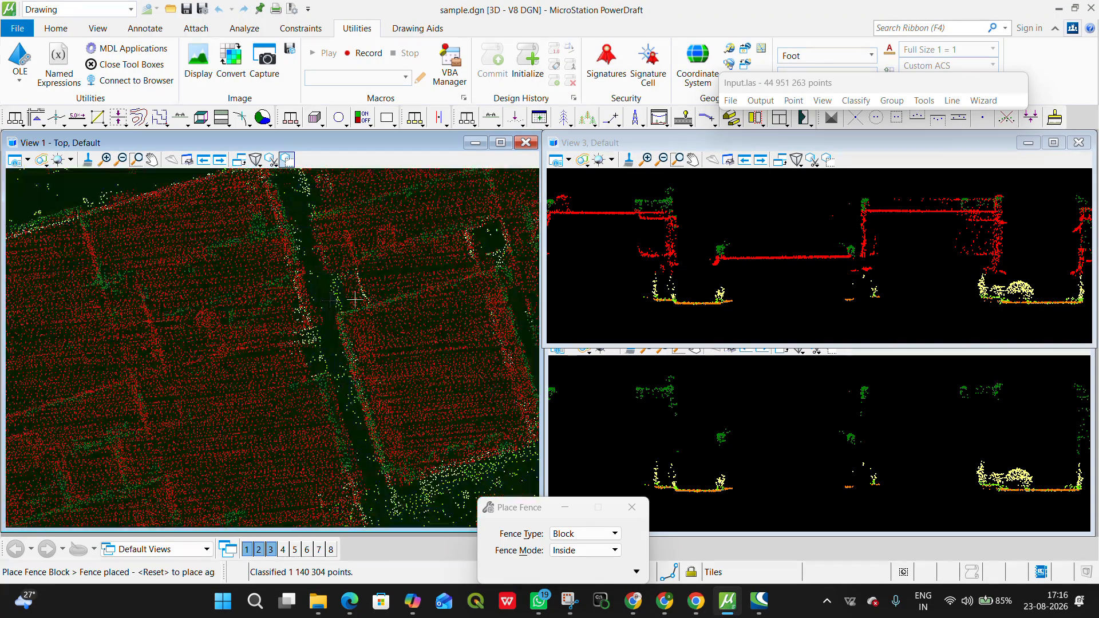
{"action": "key", "text": "alt"}
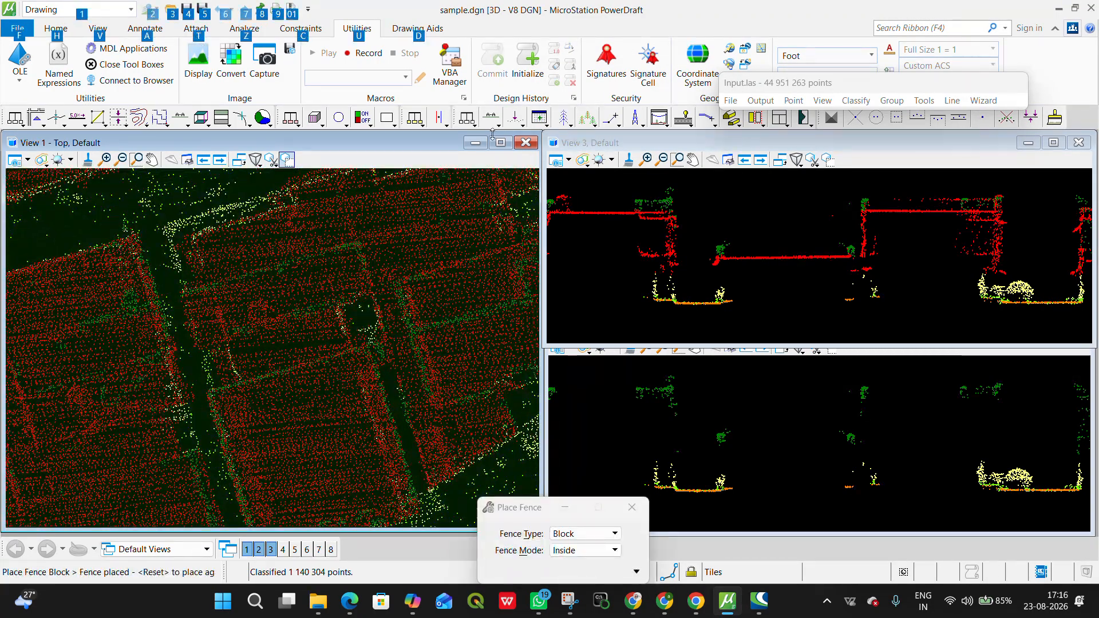
{"action": "left_click", "coordinate": [491, 118]}
{"action": "left_click", "coordinate": [249, 233]}
{"action": "left_click", "coordinate": [310, 435]}
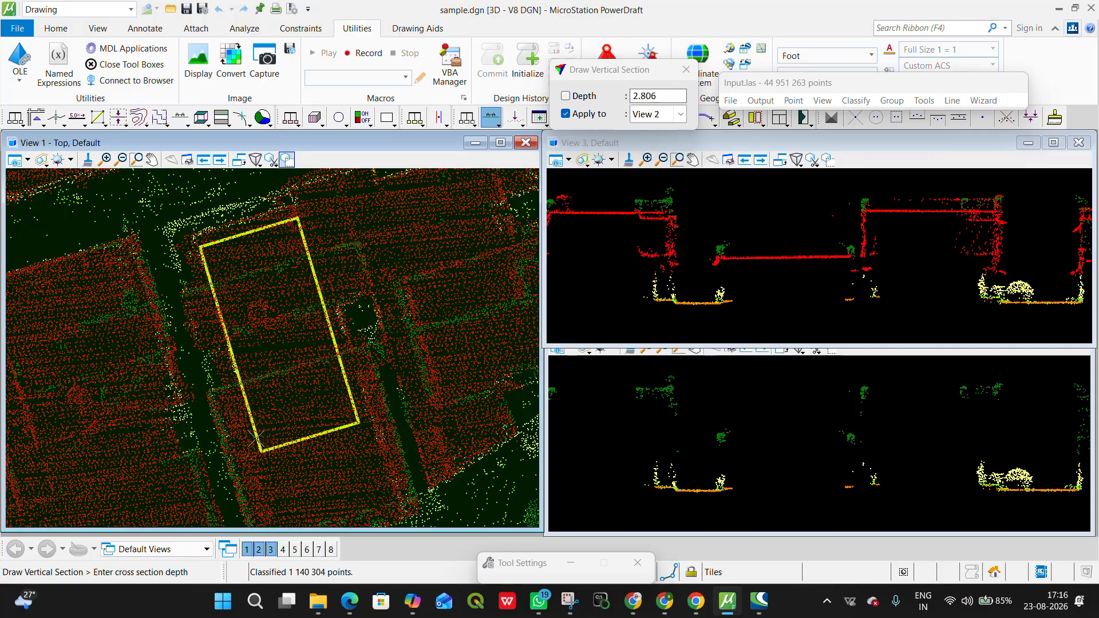
{"action": "left_click", "coordinate": [172, 358]}
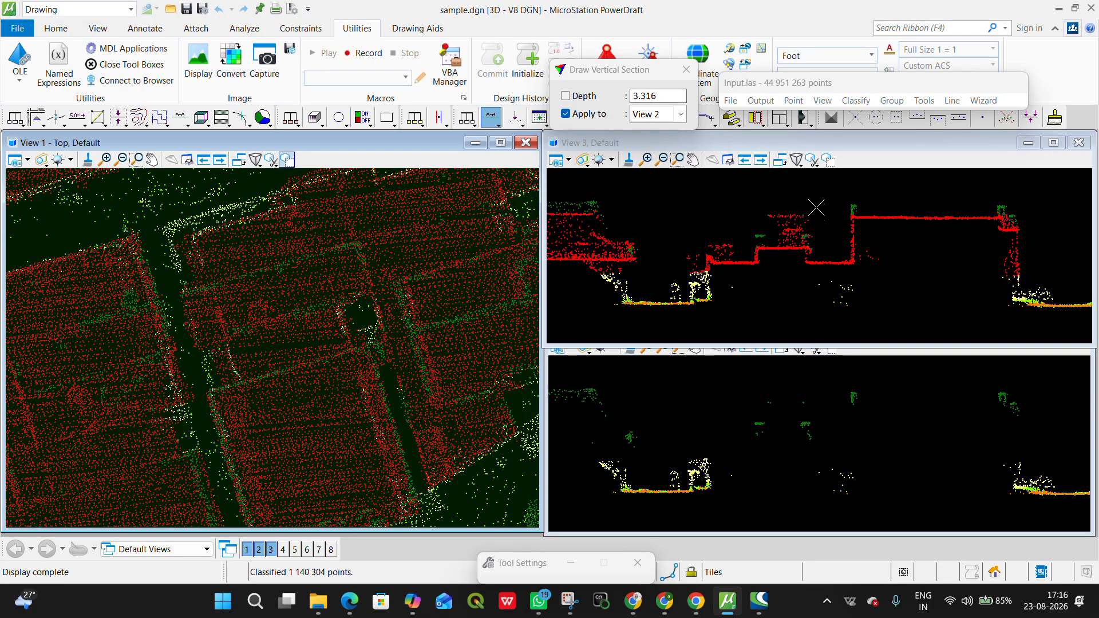
Step: Draw a vertical section about 1.9 deep across the diagonal house blocks and street to inspect wall points in profile
{"action": "scroll", "coordinate": [828, 203], "scroll_direction": "down", "scroll_amount": 2}
{"action": "scroll", "coordinate": [832, 205], "scroll_direction": "up", "scroll_amount": 2}
{"action": "scroll", "coordinate": [304, 431], "scroll_direction": "down", "scroll_amount": 6}
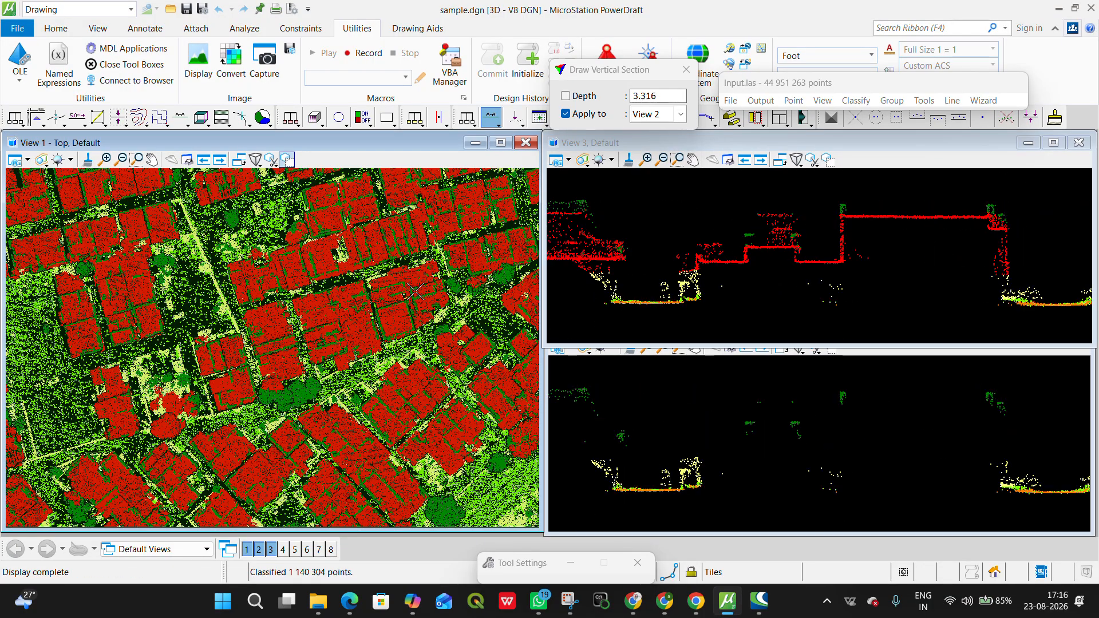
{"action": "middle_click_drag", "start_coordinate": [332, 463], "coordinate": [307, 217]}
{"action": "right_click", "coordinate": [307, 217]}
{"action": "scroll", "coordinate": [305, 252], "scroll_direction": "up", "scroll_amount": 6}
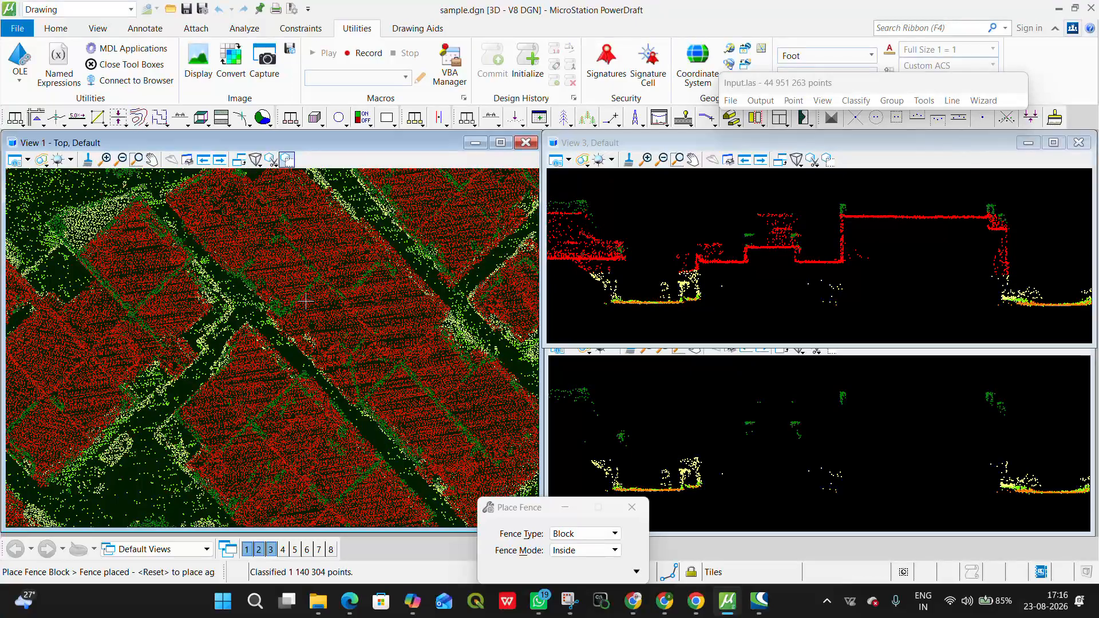
{"action": "left_click", "coordinate": [492, 118]}
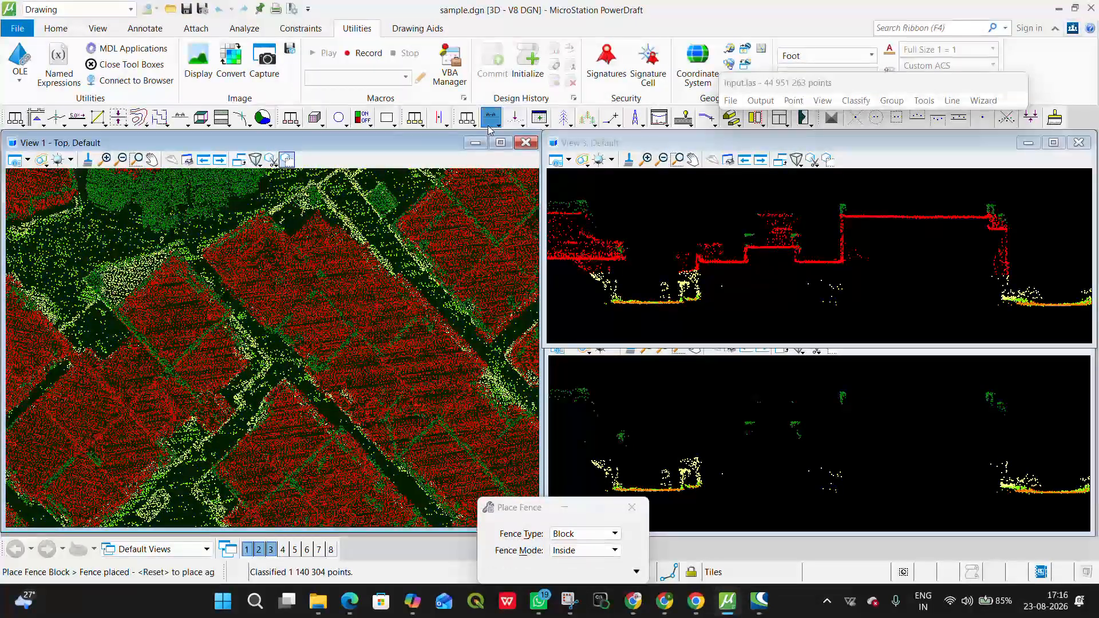
{"action": "left_click", "coordinate": [499, 201]}
{"action": "left_click", "coordinate": [455, 245]}
{"action": "left_click", "coordinate": [476, 237]}
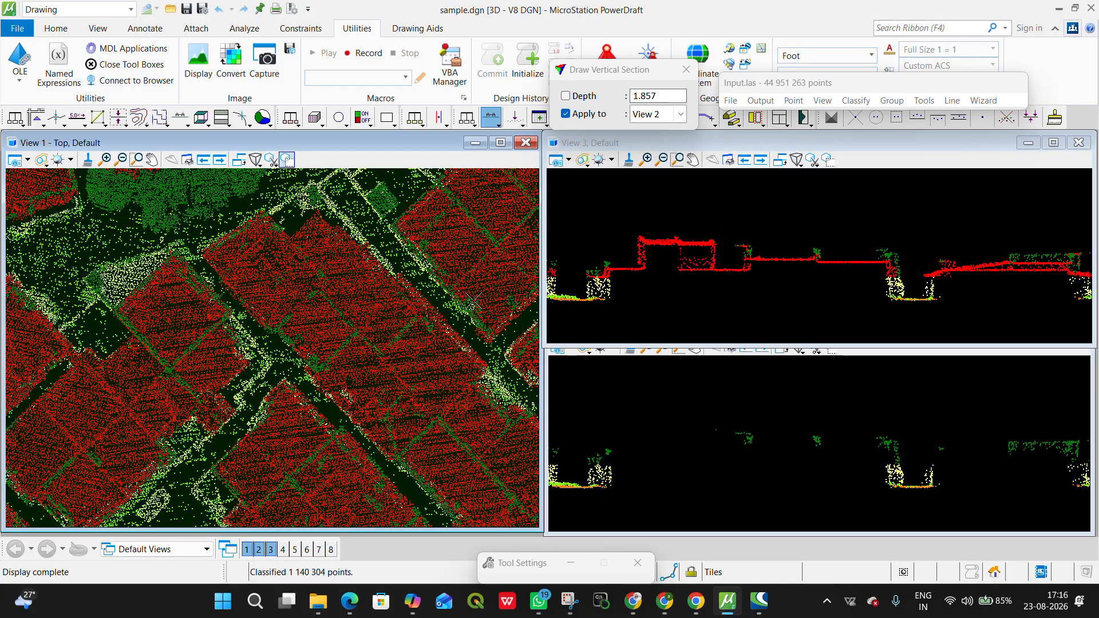
Step: Run the closeby points classification from medium vegetation to buildings, using the 2D above search with a 0.5 radius
{"action": "scroll", "coordinate": [344, 290], "scroll_direction": "down", "scroll_amount": 3}
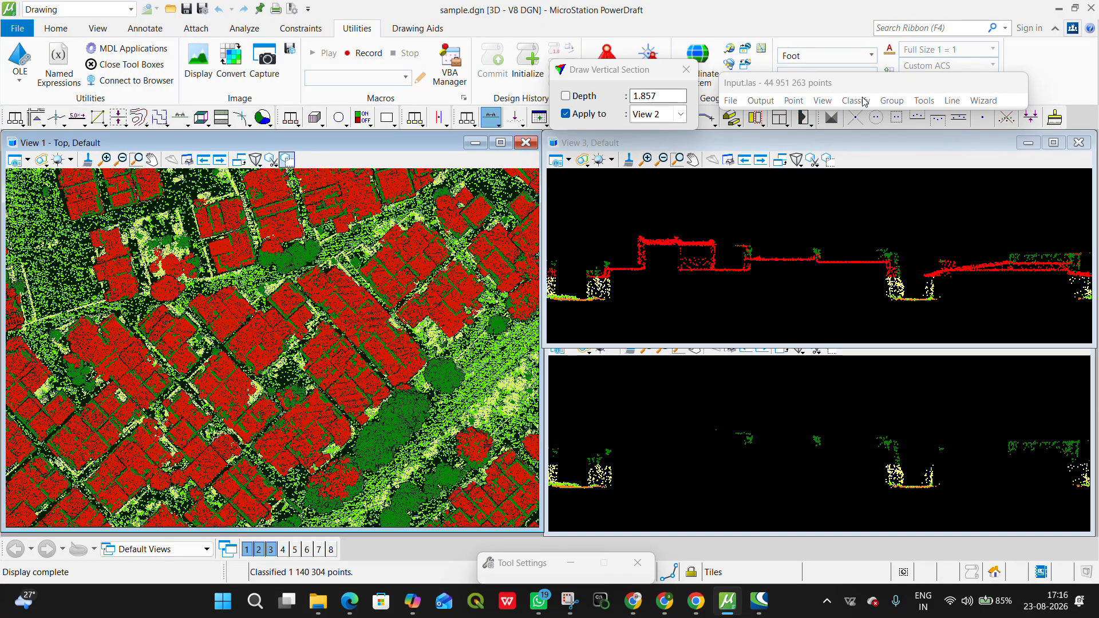
{"action": "left_click", "coordinate": [856, 101]}
{"action": "mouse_move", "coordinate": [876, 117]}
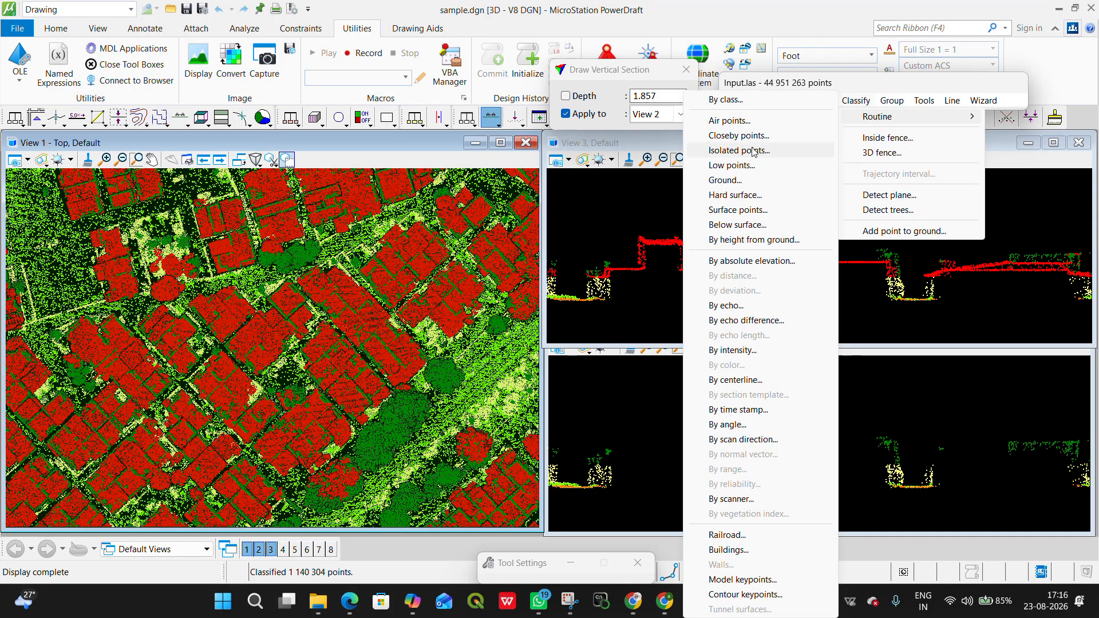
{"action": "left_click", "coordinate": [738, 135]}
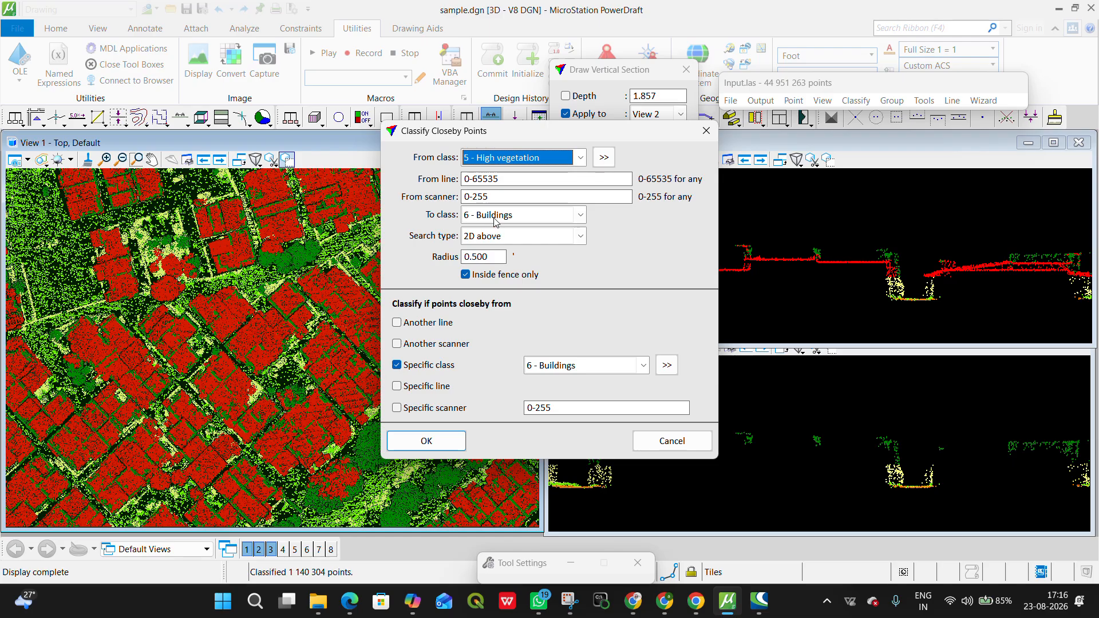
{"action": "left_click", "coordinate": [507, 161]}
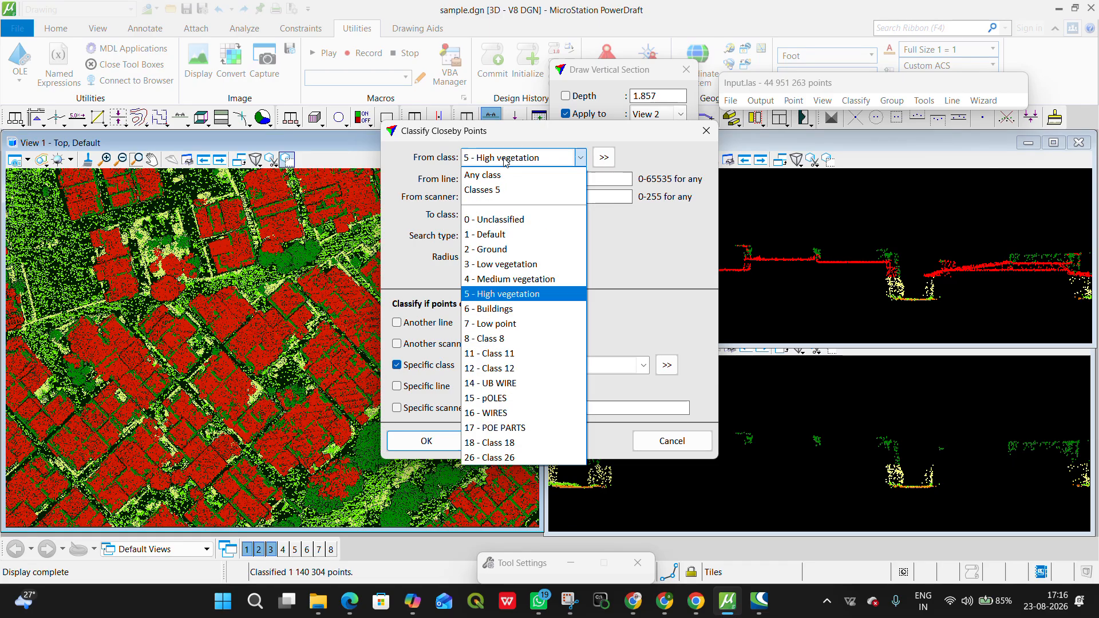
{"action": "left_click", "coordinate": [496, 278]}
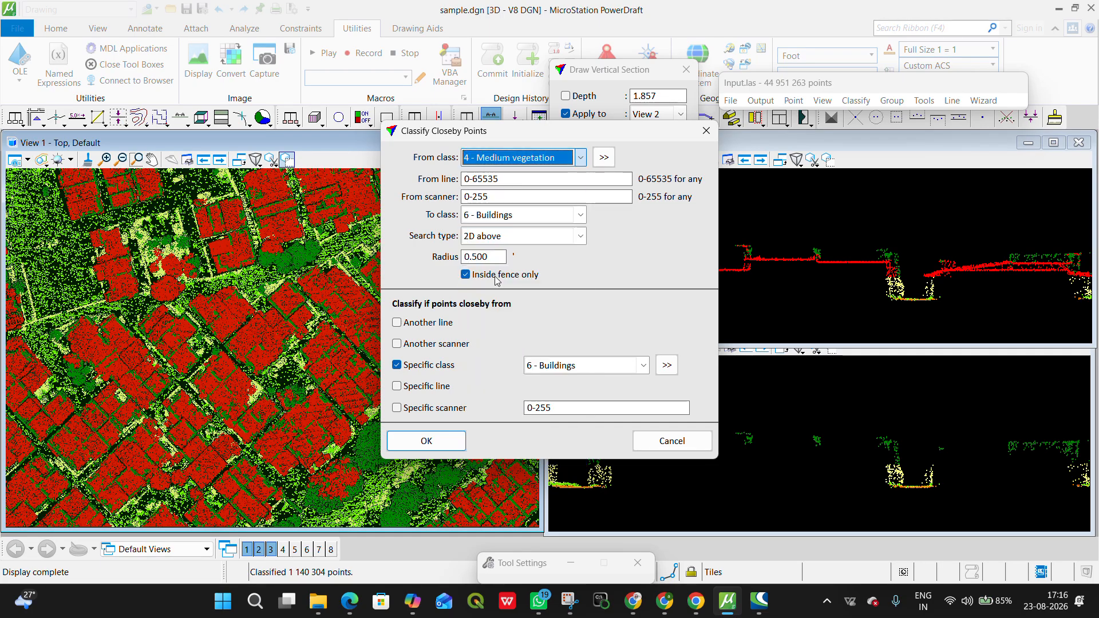
{"action": "left_click", "coordinate": [433, 443]}
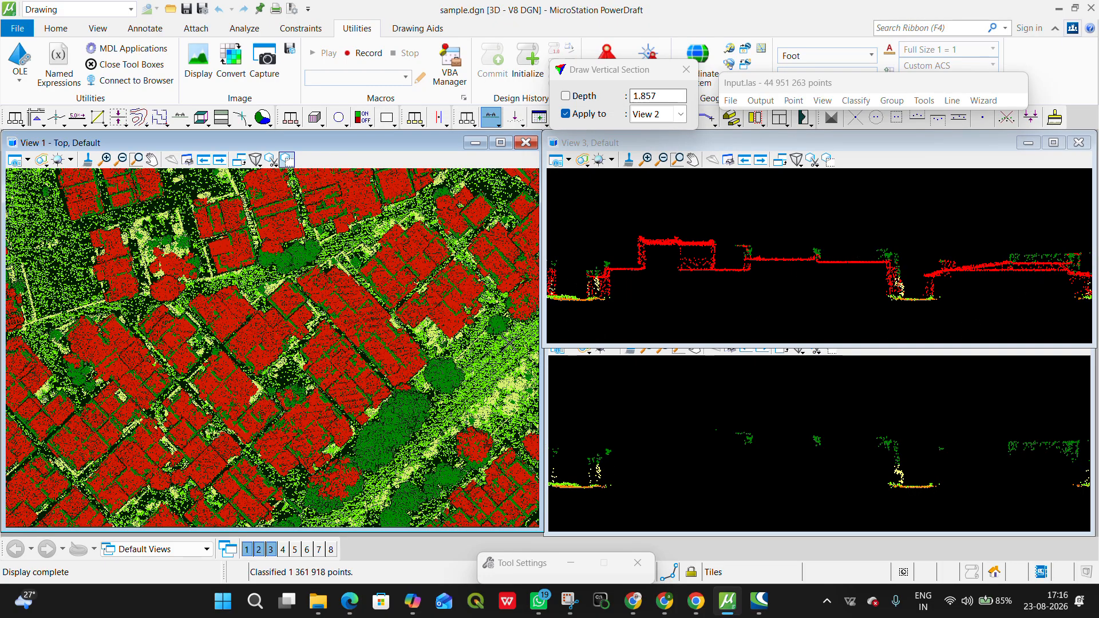
Step: Examine the house blocks and trees in the top and section views for misclassified building and vegetation points
{"action": "scroll", "coordinate": [453, 319], "scroll_direction": "up", "scroll_amount": 3}
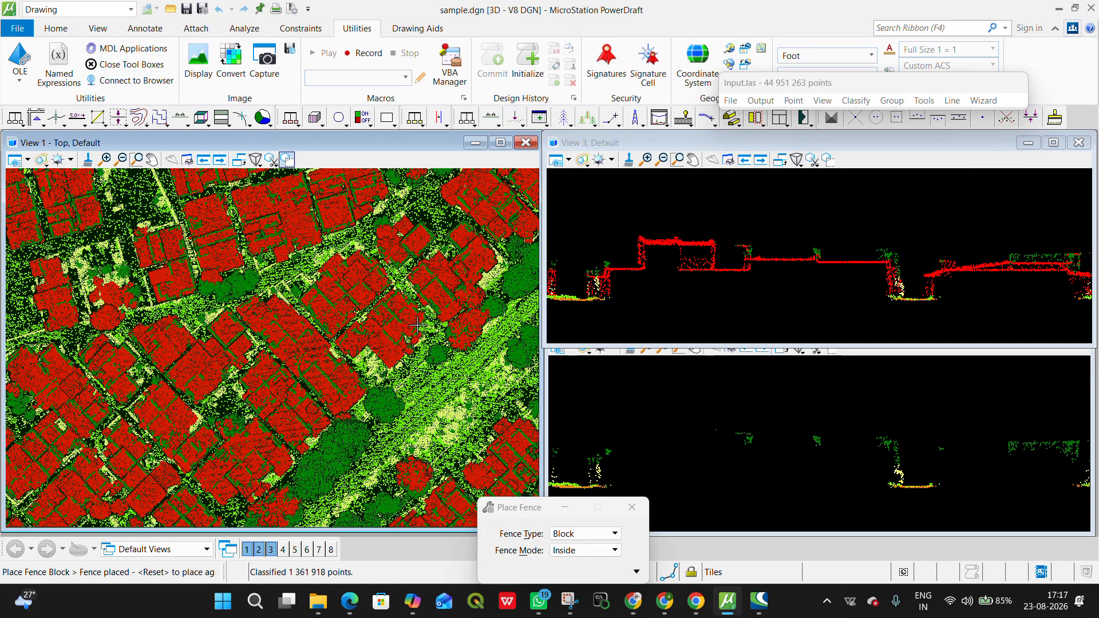
{"action": "scroll", "coordinate": [889, 287], "scroll_direction": "down", "scroll_amount": 1}
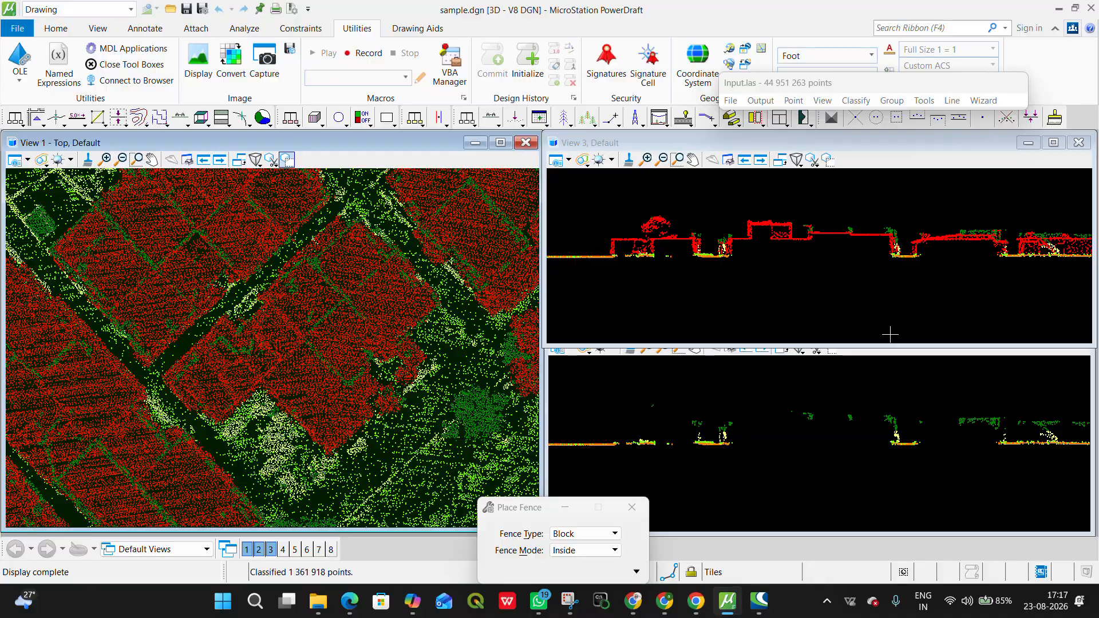
{"action": "scroll", "coordinate": [368, 380], "scroll_direction": "down", "scroll_amount": 2}
{"action": "middle_click_drag", "start_coordinate": [370, 365], "coordinate": [277, 224]}
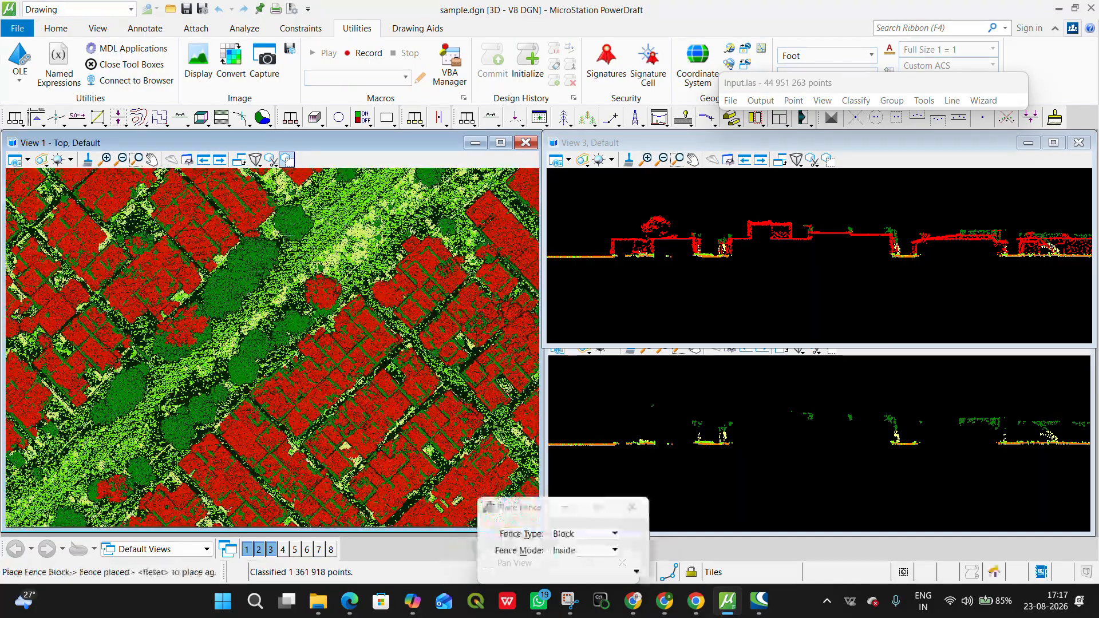
{"action": "scroll", "coordinate": [277, 223], "scroll_direction": "down", "scroll_amount": 3}
{"action": "middle_click_drag", "start_coordinate": [280, 423], "coordinate": [467, 175]}
{"action": "scroll", "coordinate": [472, 229], "scroll_direction": "up", "scroll_amount": 4}
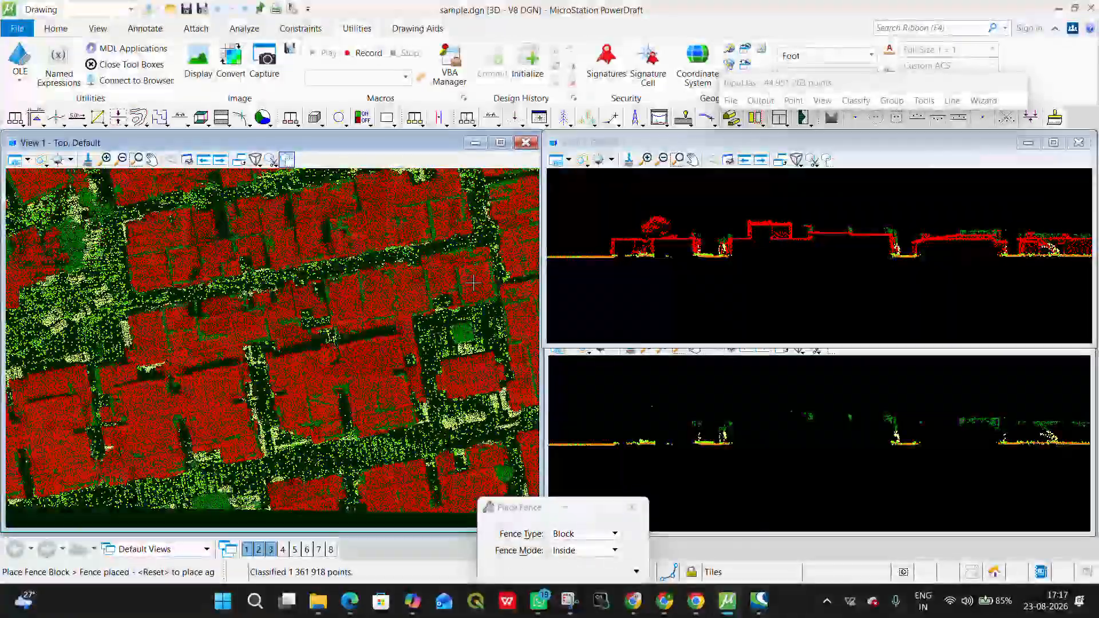
{"action": "scroll", "coordinate": [474, 282], "scroll_direction": "up", "scroll_amount": 5}
{"action": "middle_click_drag", "start_coordinate": [249, 332], "coordinate": [407, 328]}
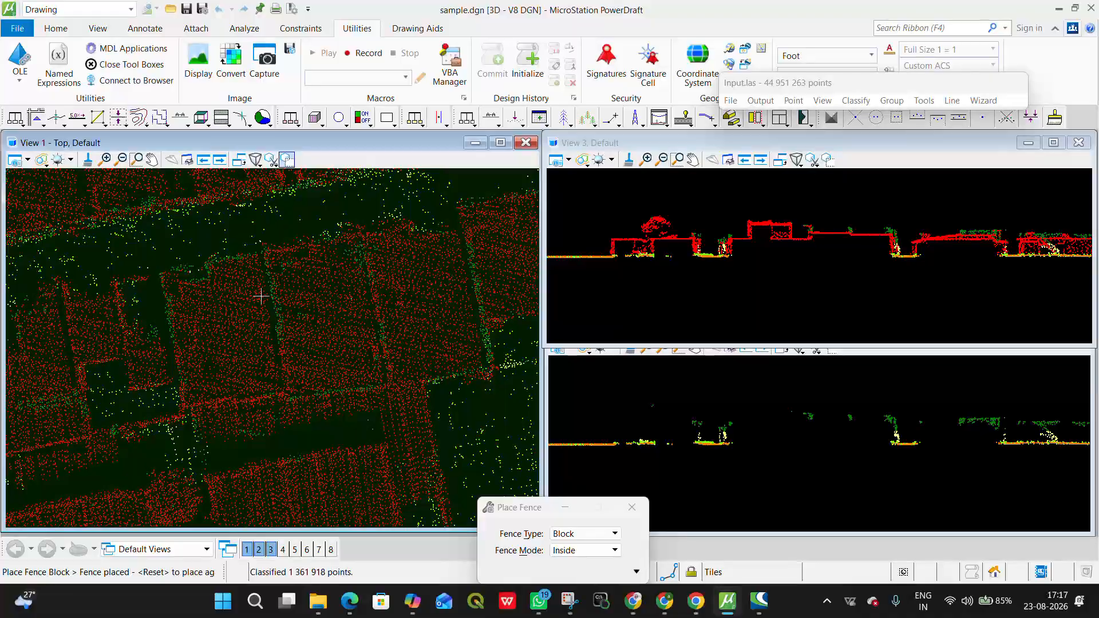
Step: Draw a vertical section about 3.7 deep across the row of adjoining houses and inspect their roof edges and walls
{"action": "left_click", "coordinate": [491, 118]}
{"action": "left_click", "coordinate": [107, 355]}
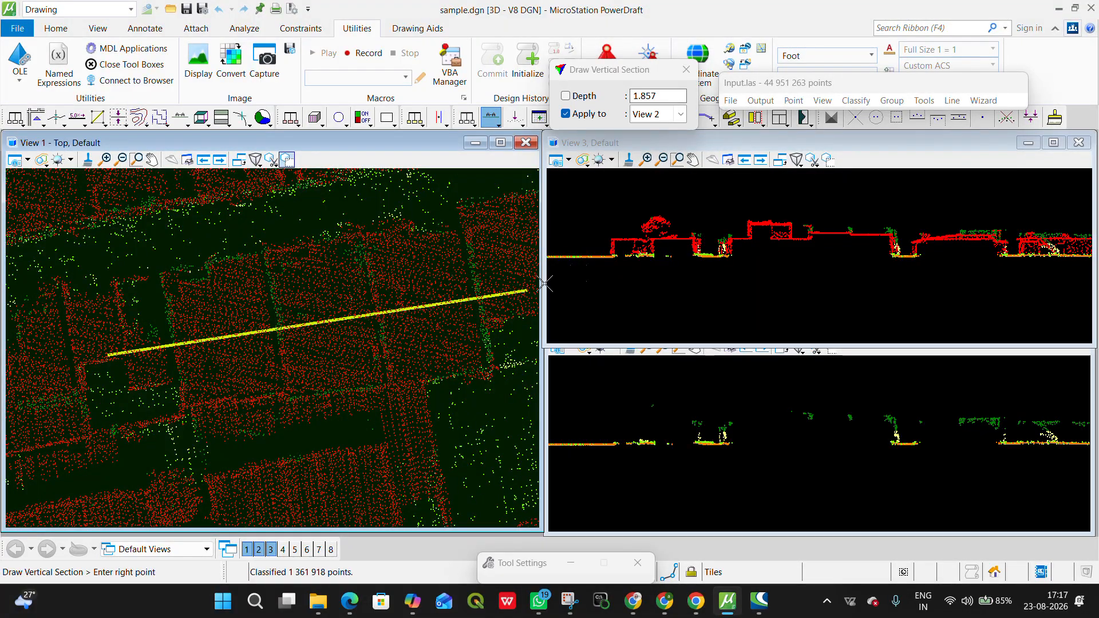
{"action": "left_click", "coordinate": [484, 289]}
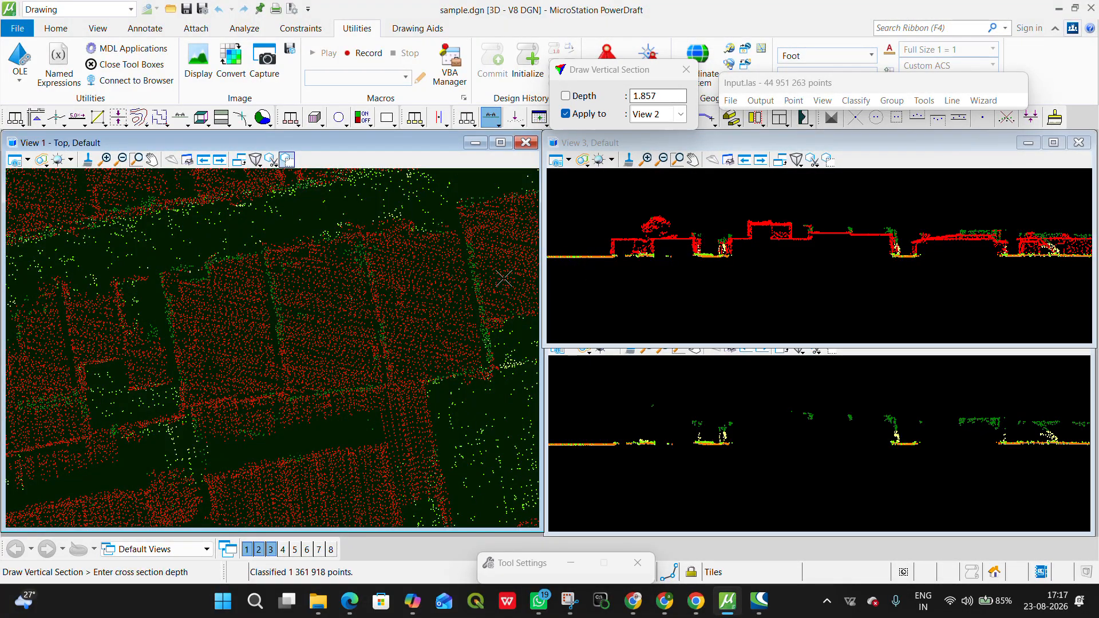
{"action": "left_click", "coordinate": [485, 229]}
{"action": "scroll", "coordinate": [636, 259], "scroll_direction": "down", "scroll_amount": 2}
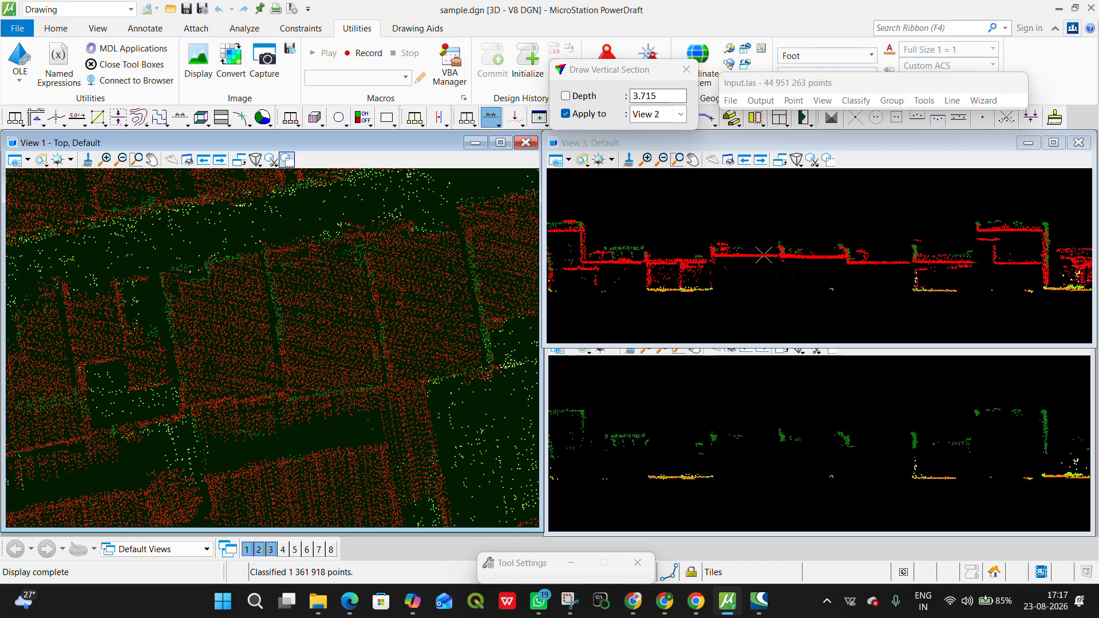
Step: Run the closeby points classification from high vegetation to buildings with the search type 3D above and a 0.3 radius
{"action": "left_click", "coordinate": [795, 103]}
{"action": "mouse_move", "coordinate": [853, 105]}
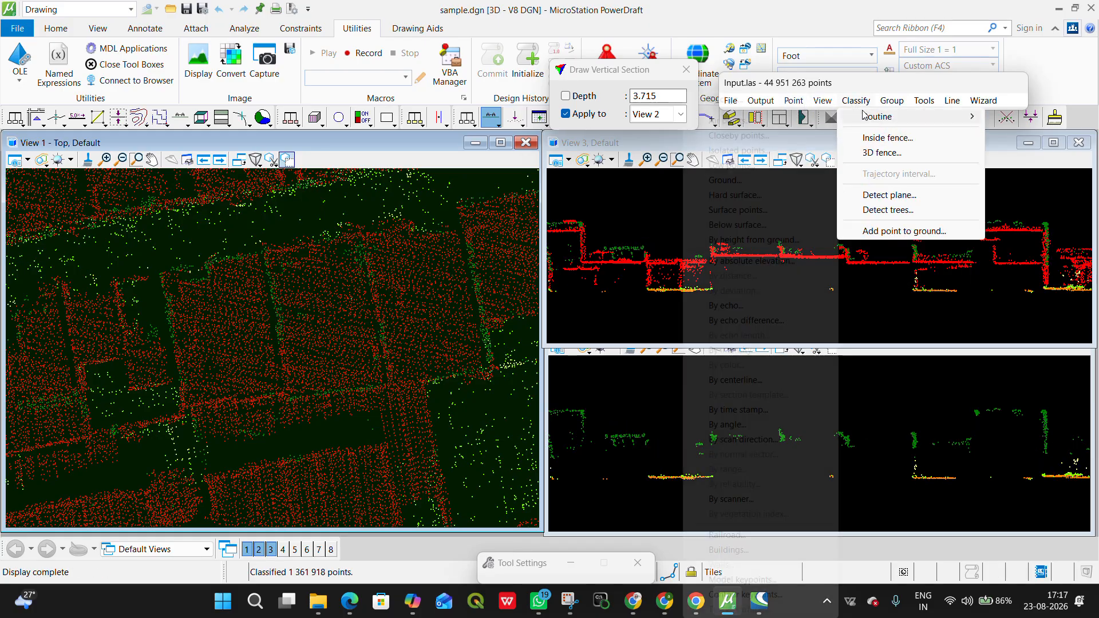
{"action": "left_click", "coordinate": [722, 136]}
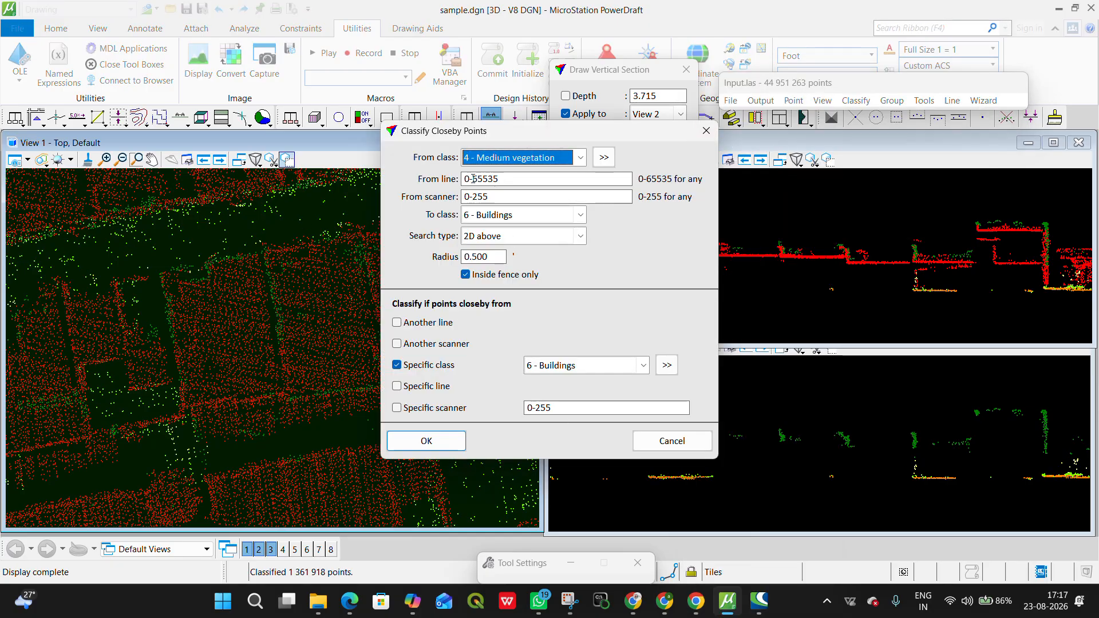
{"action": "left_click", "coordinate": [505, 159]}
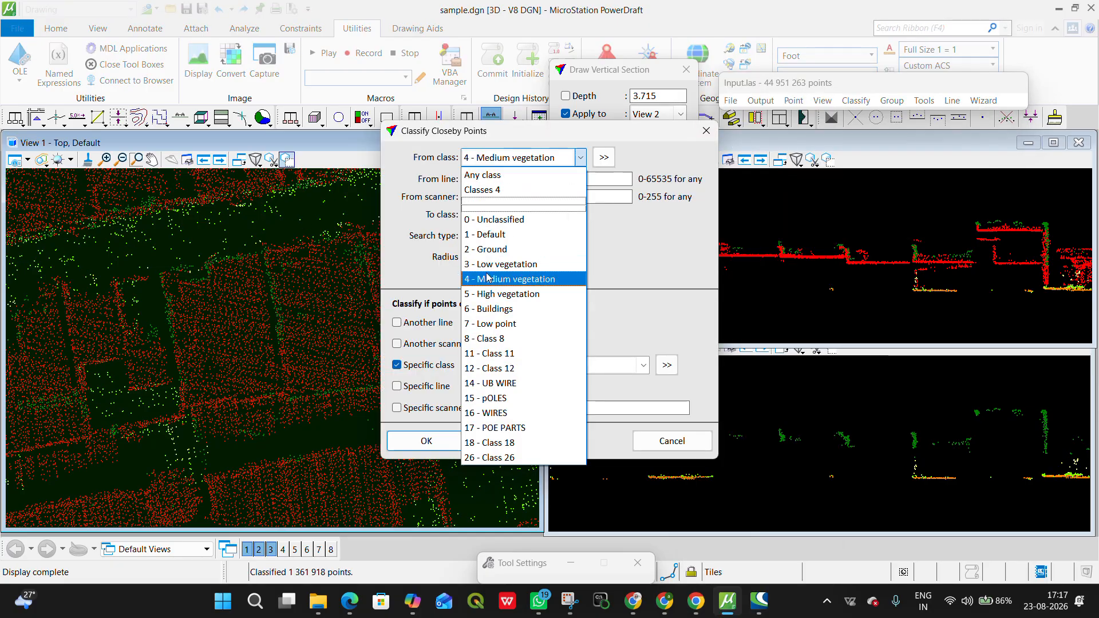
{"action": "left_click", "coordinate": [490, 294]}
{"action": "left_click", "coordinate": [479, 239]}
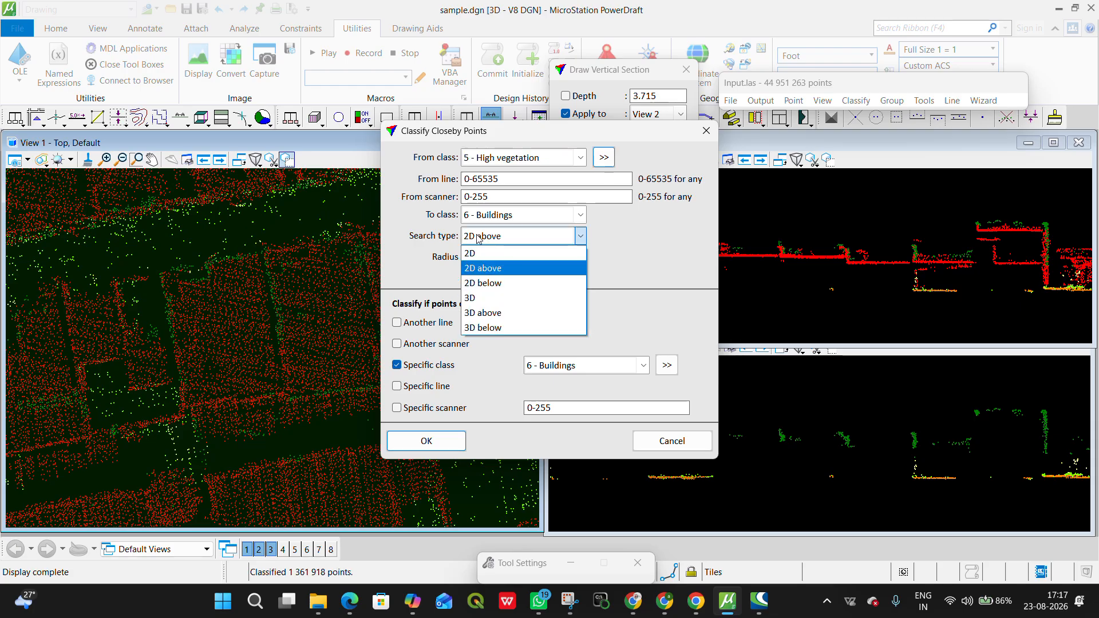
{"action": "left_click", "coordinate": [483, 312]}
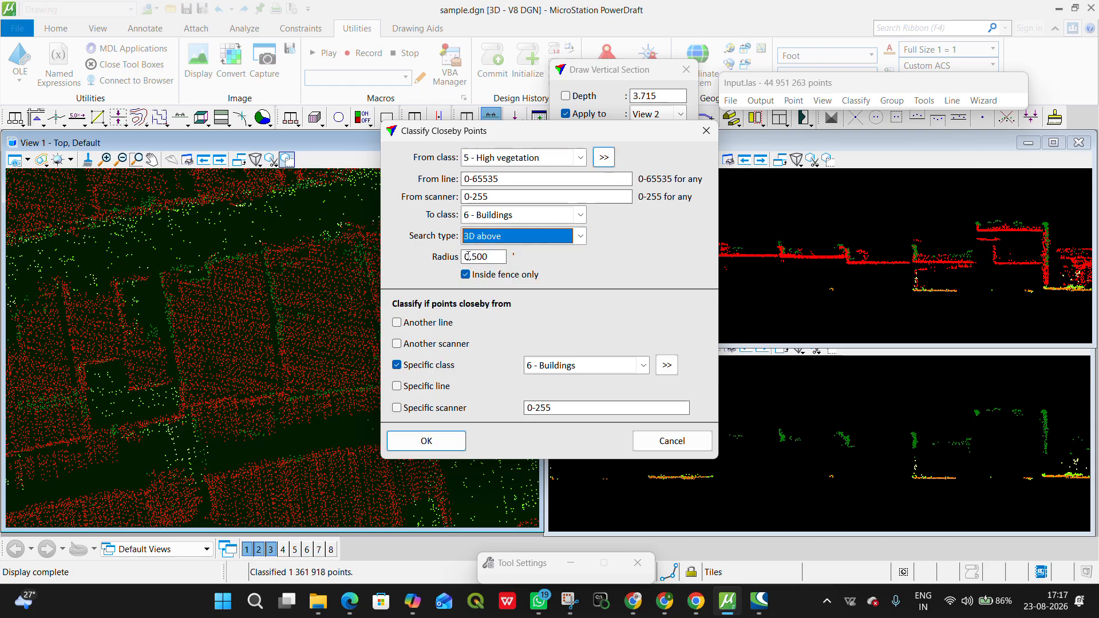
{"action": "left_click_drag", "start_coordinate": [471, 256], "coordinate": [511, 261]}
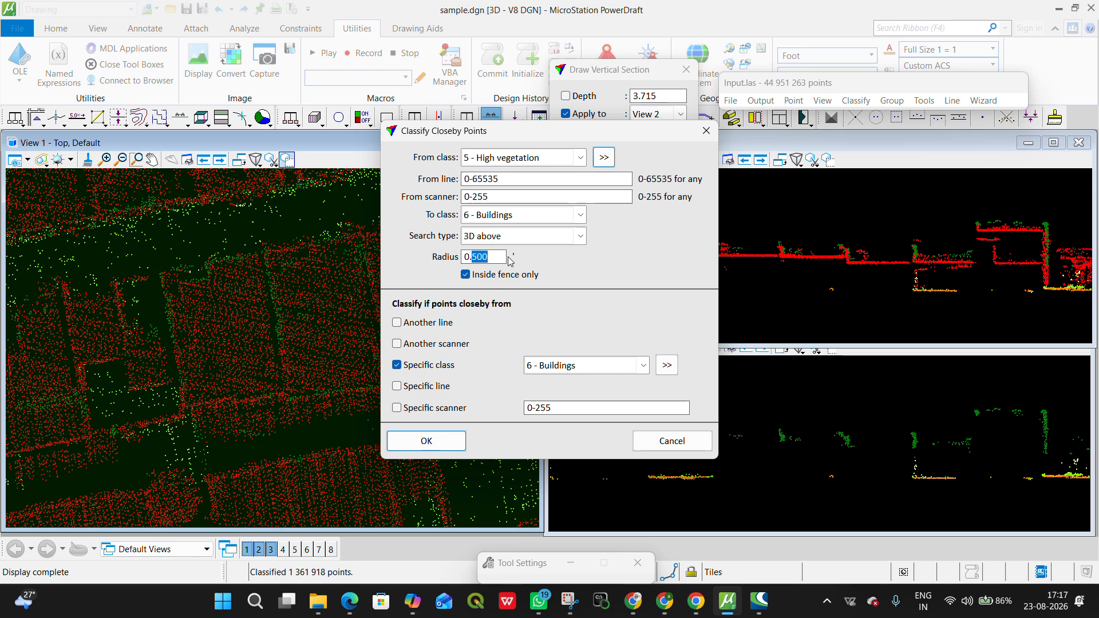
{"action": "type", "text": "3"}
{"action": "left_click", "coordinate": [452, 449]}
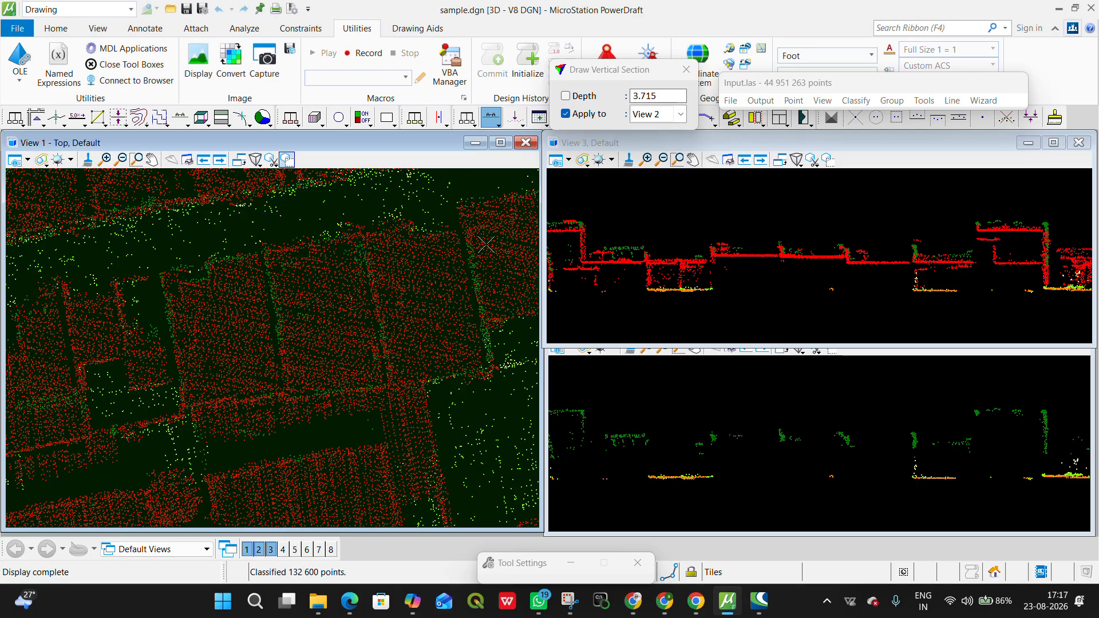
Step: Run the closeby points classification from high vegetation to buildings with the search type 3D and a 0.6 radius
{"action": "left_click", "coordinate": [857, 100]}
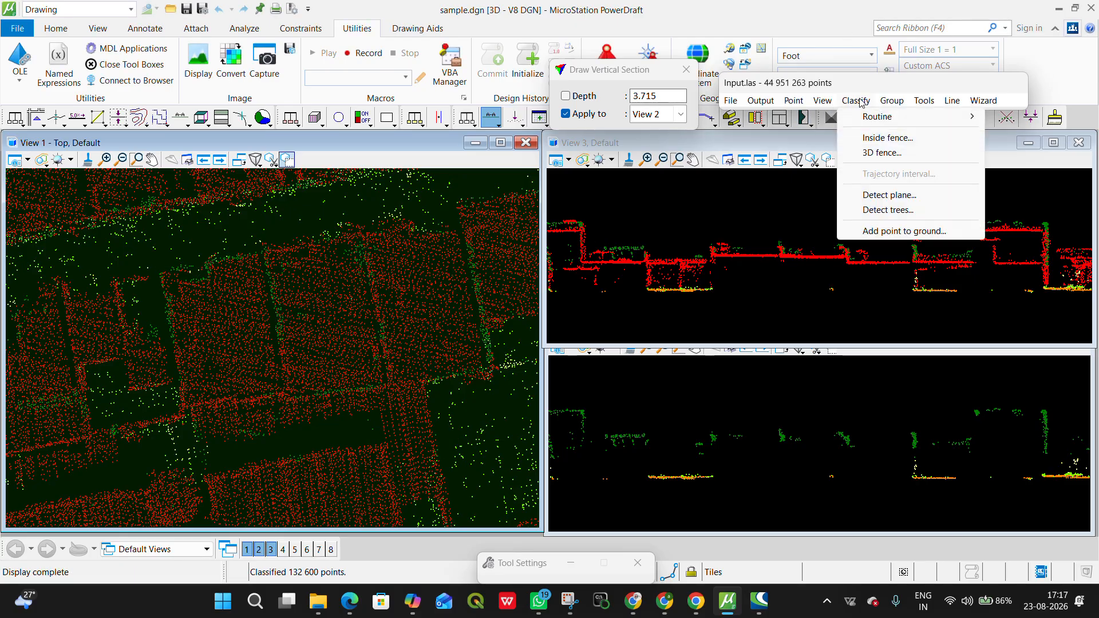
{"action": "mouse_move", "coordinate": [866, 117]}
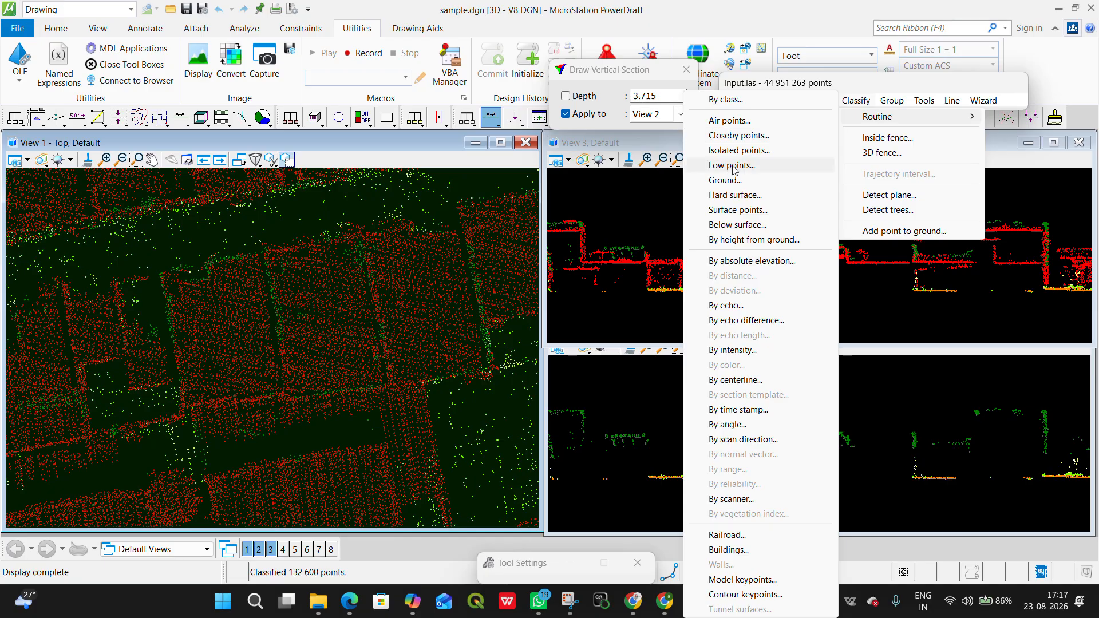
{"action": "left_click", "coordinate": [749, 136]}
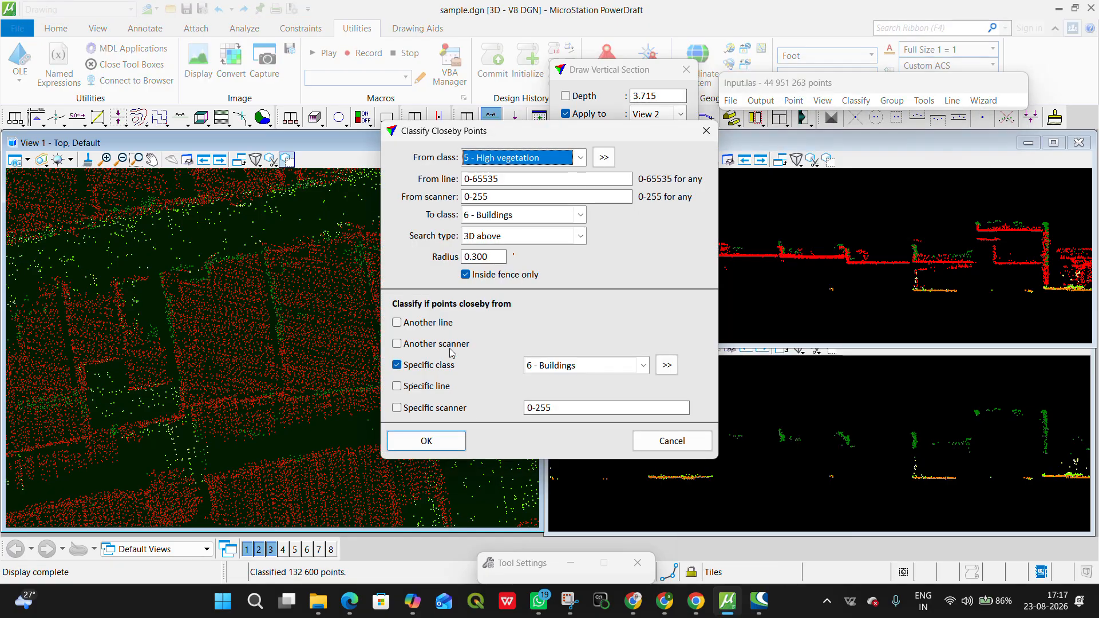
{"action": "left_click", "coordinate": [517, 242]}
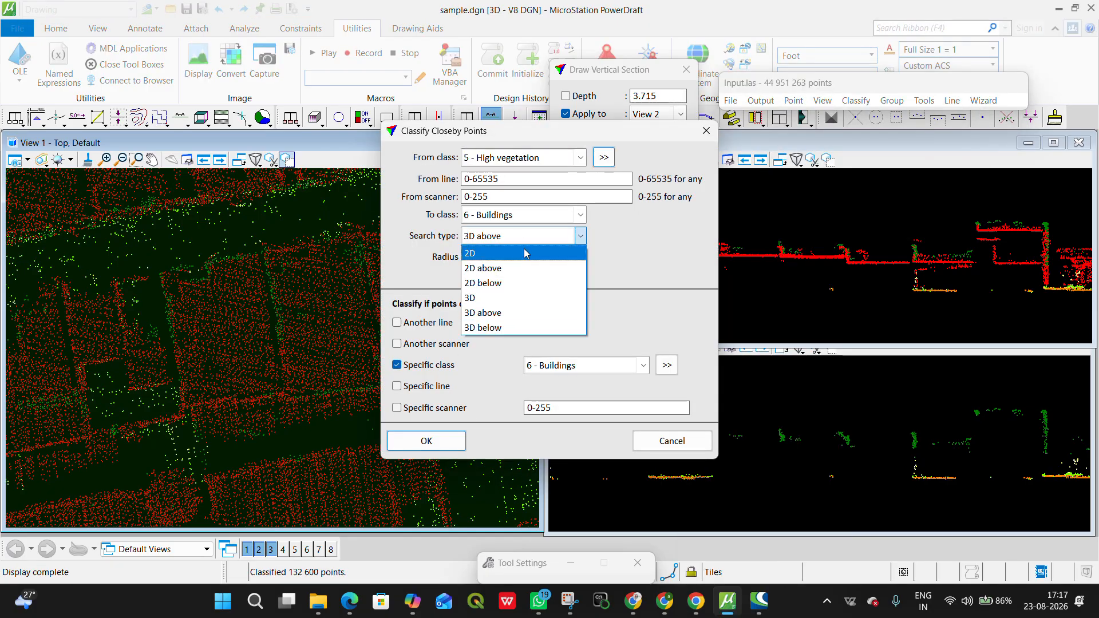
{"action": "left_click", "coordinate": [526, 298]}
{"action": "left_click_drag", "start_coordinate": [471, 257], "coordinate": [507, 258]}
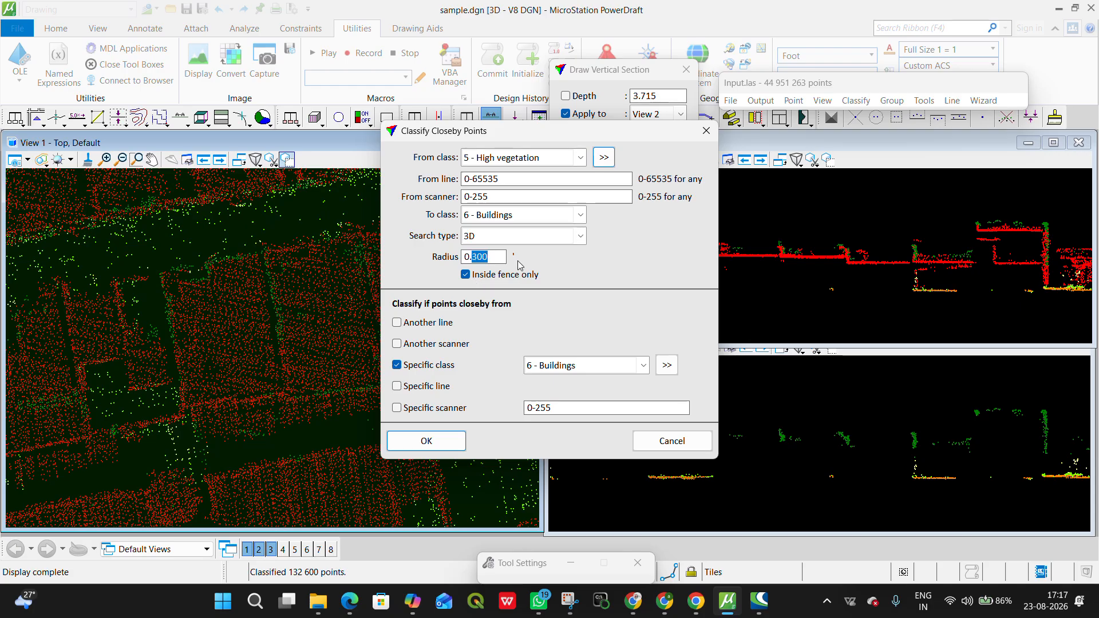
{"action": "type", "text": "6"}
{"action": "left_click", "coordinate": [413, 446]}
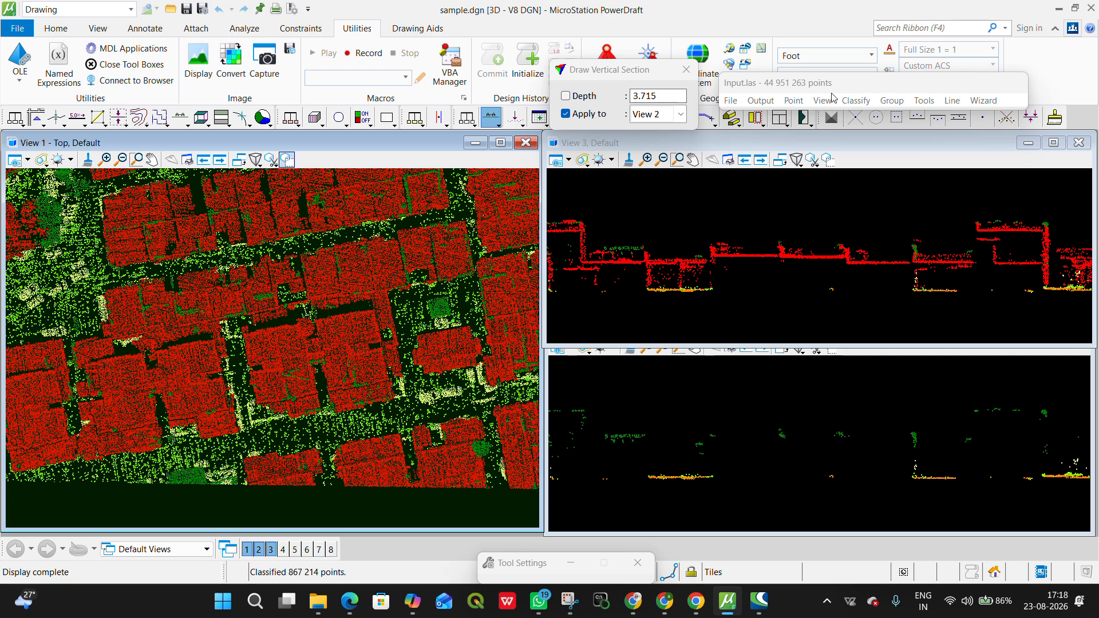
Step: Rerun the 3D closeby points classification from high vegetation to buildings with a radius of 0.8
{"action": "left_click", "coordinate": [856, 100]}
{"action": "mouse_move", "coordinate": [877, 117]}
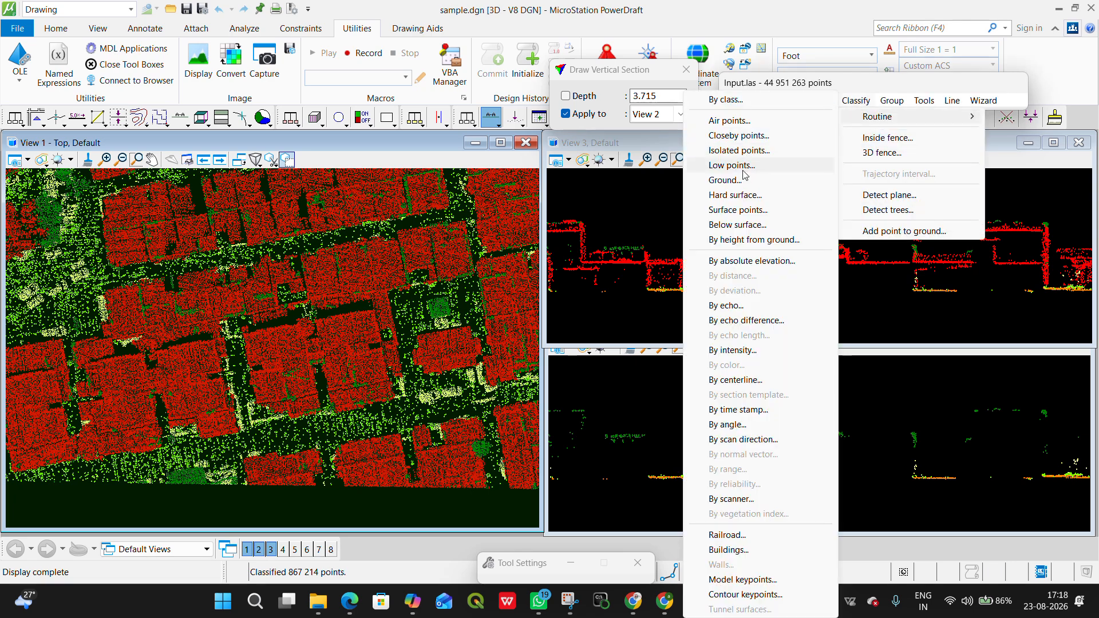
{"action": "left_click", "coordinate": [739, 135]}
{"action": "left_click", "coordinate": [474, 259]}
{"action": "left_click_drag", "start_coordinate": [474, 259], "coordinate": [530, 268]}
{"action": "type", "text": "8"}
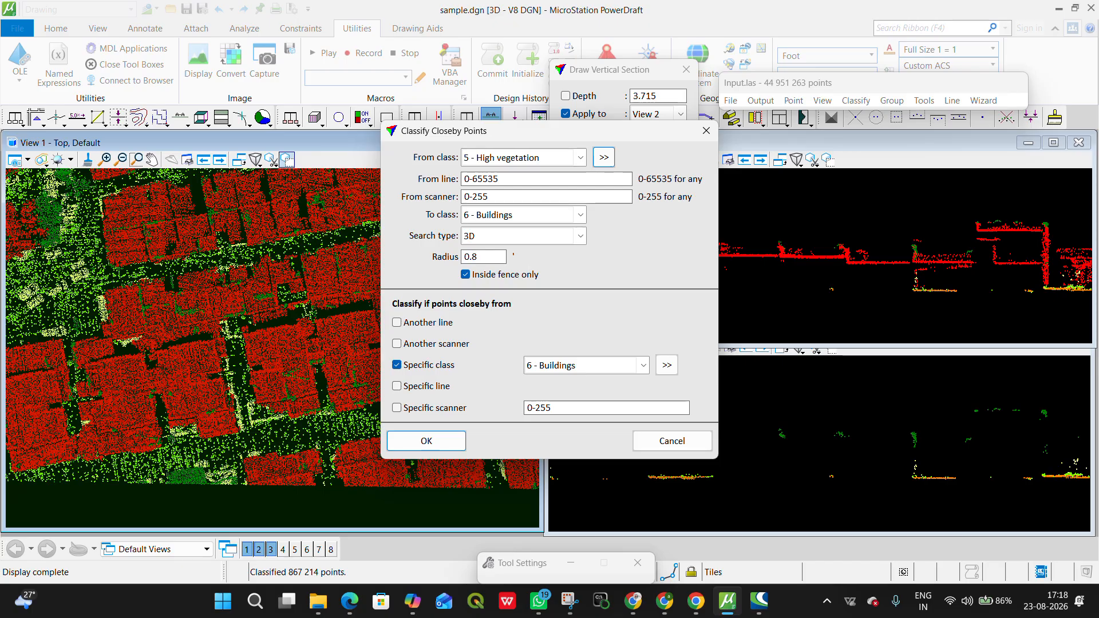
{"action": "left_click", "coordinate": [428, 440]}
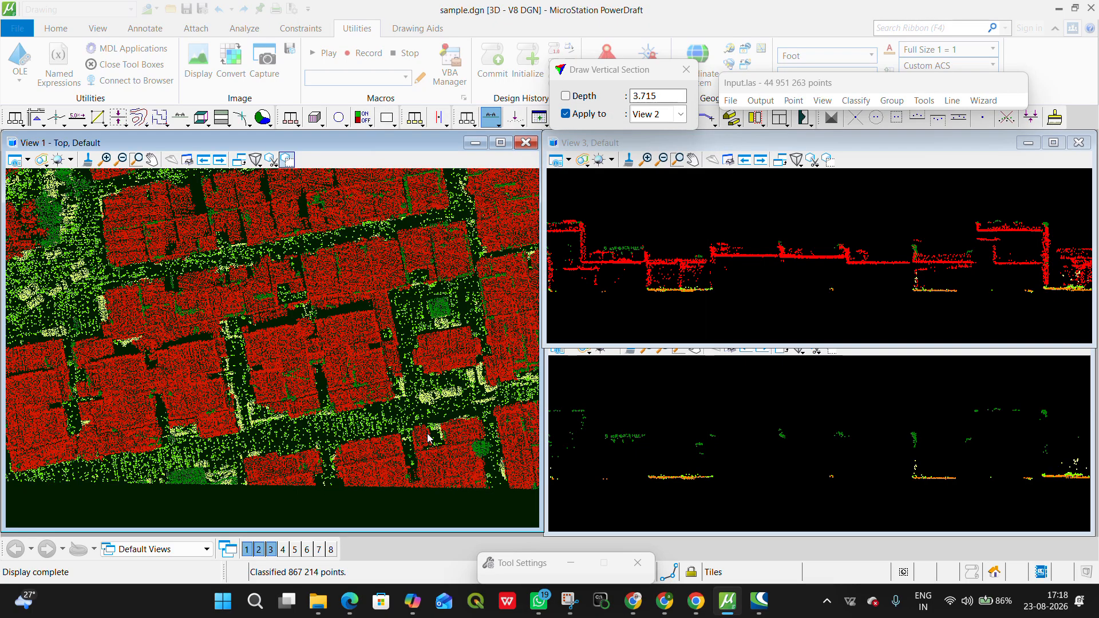
Step: Examine the building blocks, trees and open ground in the top view for points in the wrong class
{"action": "scroll", "coordinate": [794, 424], "scroll_direction": "down", "scroll_amount": 5}
{"action": "scroll", "coordinate": [362, 320], "scroll_direction": "down", "scroll_amount": 3}
{"action": "middle_click_drag", "start_coordinate": [411, 271], "coordinate": [112, 481]}
{"action": "middle_click_drag", "start_coordinate": [178, 212], "coordinate": [155, 490]}
{"action": "scroll", "coordinate": [262, 241], "scroll_direction": "up", "scroll_amount": 3}
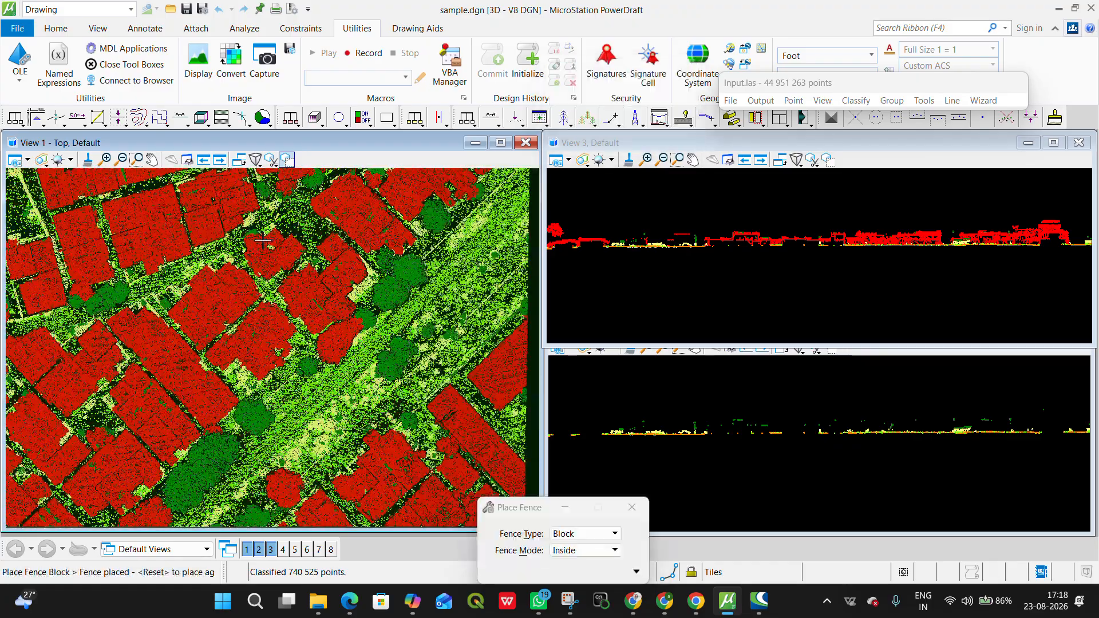
{"action": "scroll", "coordinate": [263, 241], "scroll_direction": "down", "scroll_amount": 3}
{"action": "scroll", "coordinate": [372, 326], "scroll_direction": "down", "scroll_amount": 2}
{"action": "middle_click_drag", "start_coordinate": [143, 321], "coordinate": [272, 498]}
{"action": "scroll", "coordinate": [355, 280], "scroll_direction": "up", "scroll_amount": 3}
{"action": "middle_click_drag", "start_coordinate": [31, 278], "coordinate": [96, 298]}
{"action": "scroll", "coordinate": [205, 307], "scroll_direction": "down", "scroll_amount": 4}
{"action": "scroll", "coordinate": [205, 308], "scroll_direction": "up", "scroll_amount": 3}
{"action": "scroll", "coordinate": [205, 307], "scroll_direction": "up", "scroll_amount": 5}
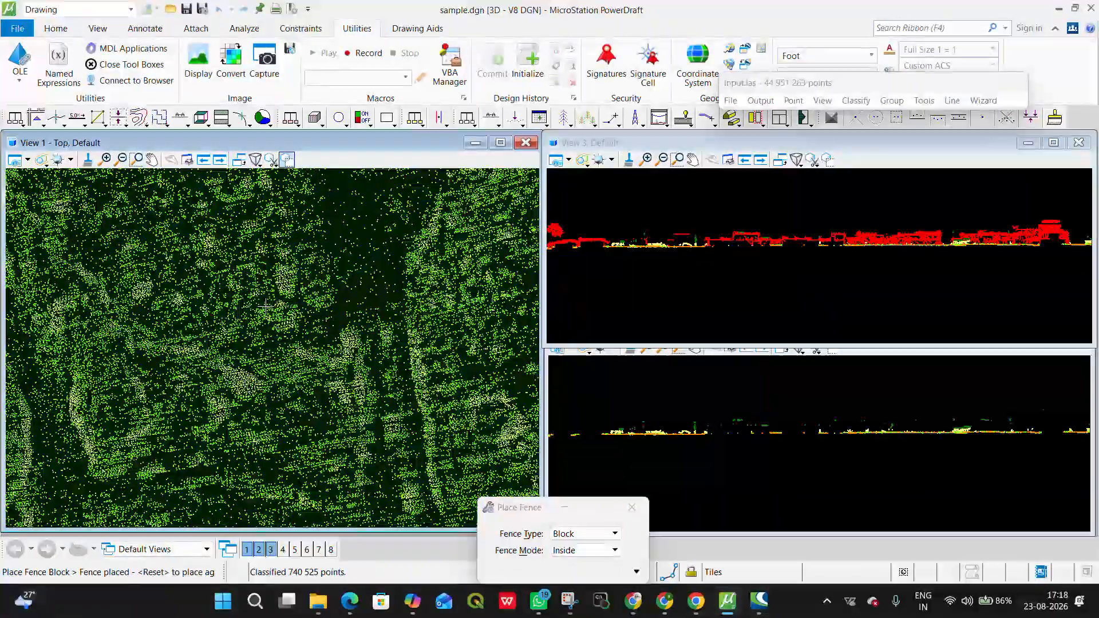
Step: Draw a vertical section about 3.4 deep across the open ground with low vegetation
{"action": "left_click", "coordinate": [494, 118]}
{"action": "left_click", "coordinate": [71, 419]}
{"action": "left_click", "coordinate": [442, 283]}
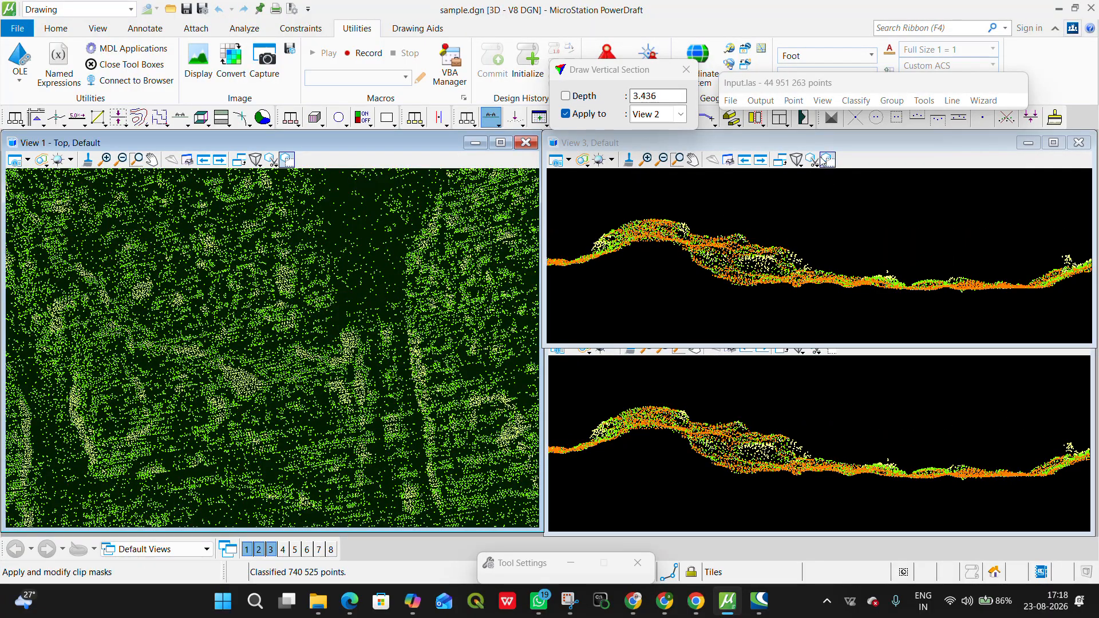
Step: Hide the Unclassified, Default and Low vegetation classes in View 1
{"action": "scroll", "coordinate": [250, 470], "scroll_direction": "down", "scroll_amount": 8}
{"action": "middle_click_drag", "start_coordinate": [270, 414], "coordinate": [309, 248]}
{"action": "left_click", "coordinate": [556, 509]}
{"action": "left_click_drag", "start_coordinate": [539, 507], "coordinate": [499, 568]}
{"action": "left_click", "coordinate": [828, 99]}
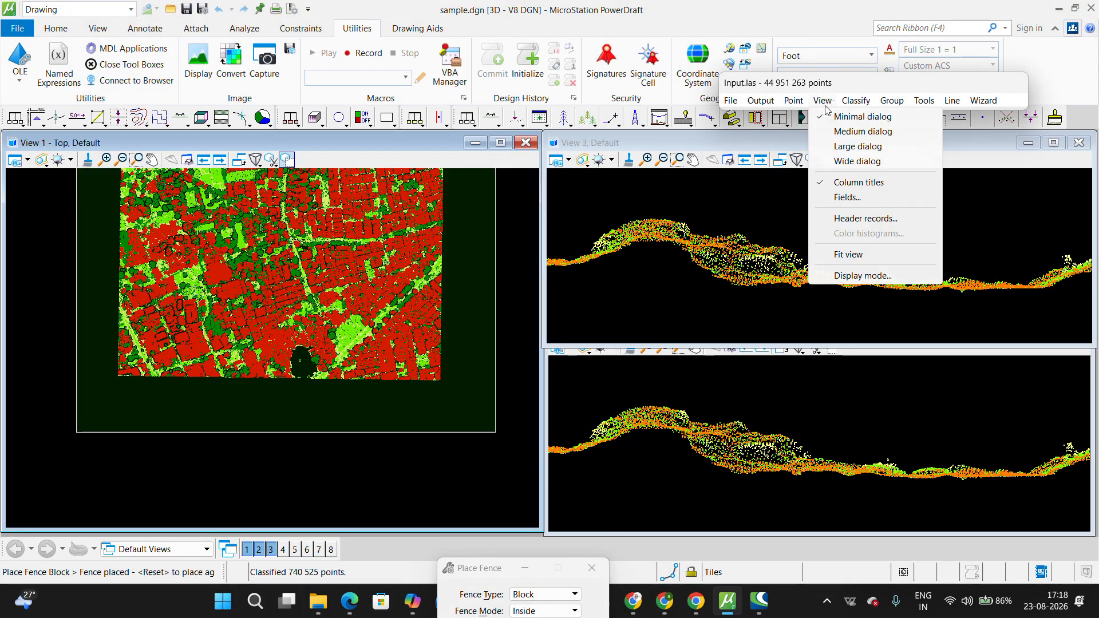
{"action": "left_click", "coordinate": [836, 276]}
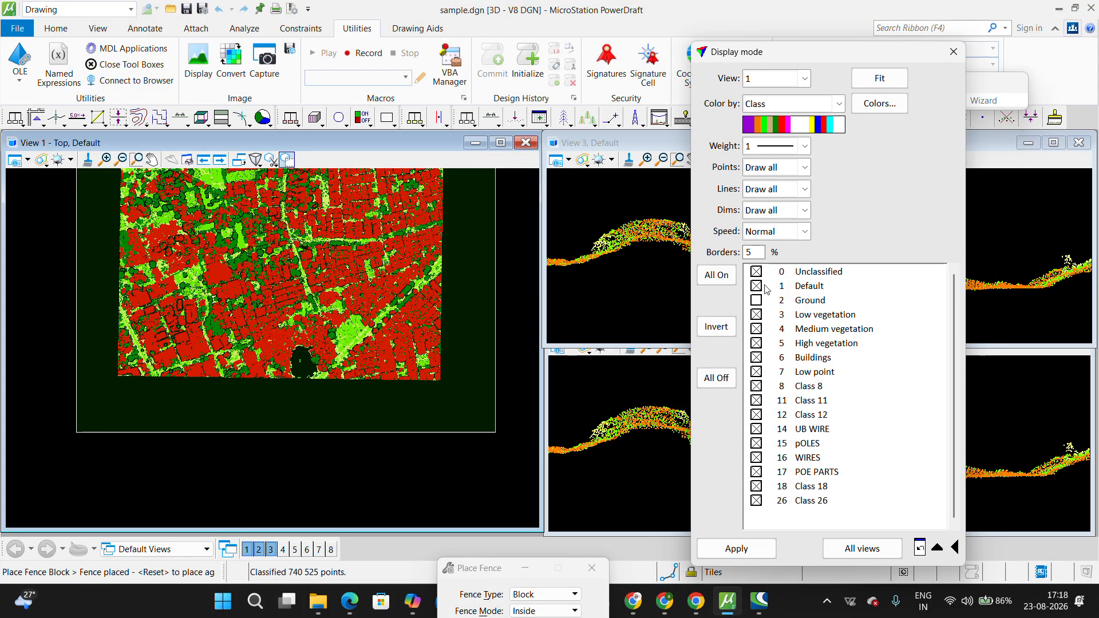
{"action": "left_click", "coordinate": [775, 315]}
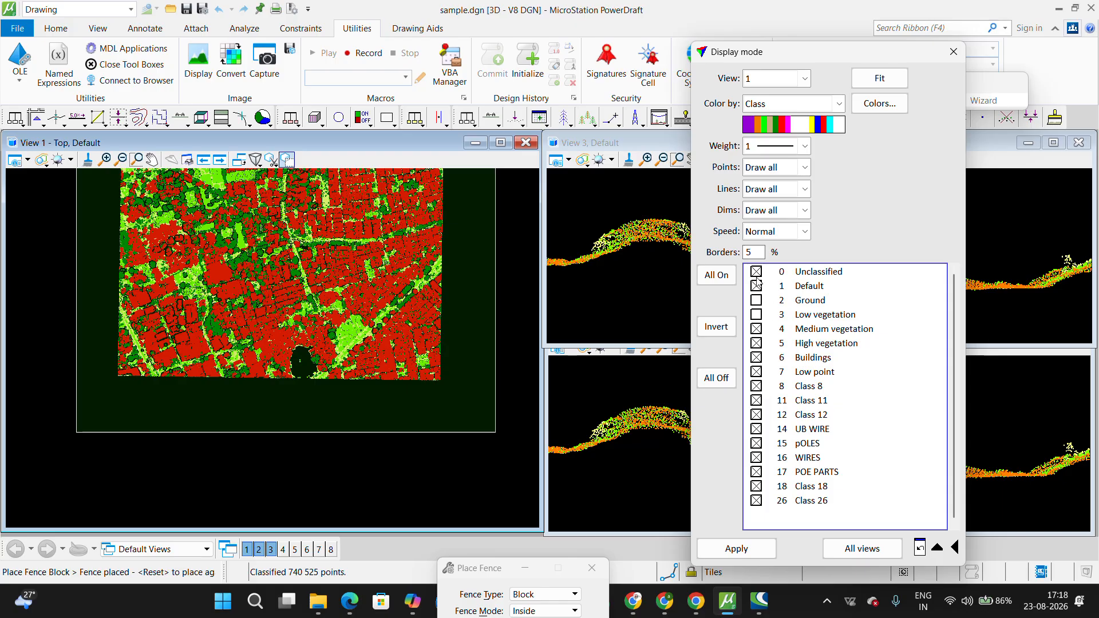
{"action": "left_click", "coordinate": [765, 548]}
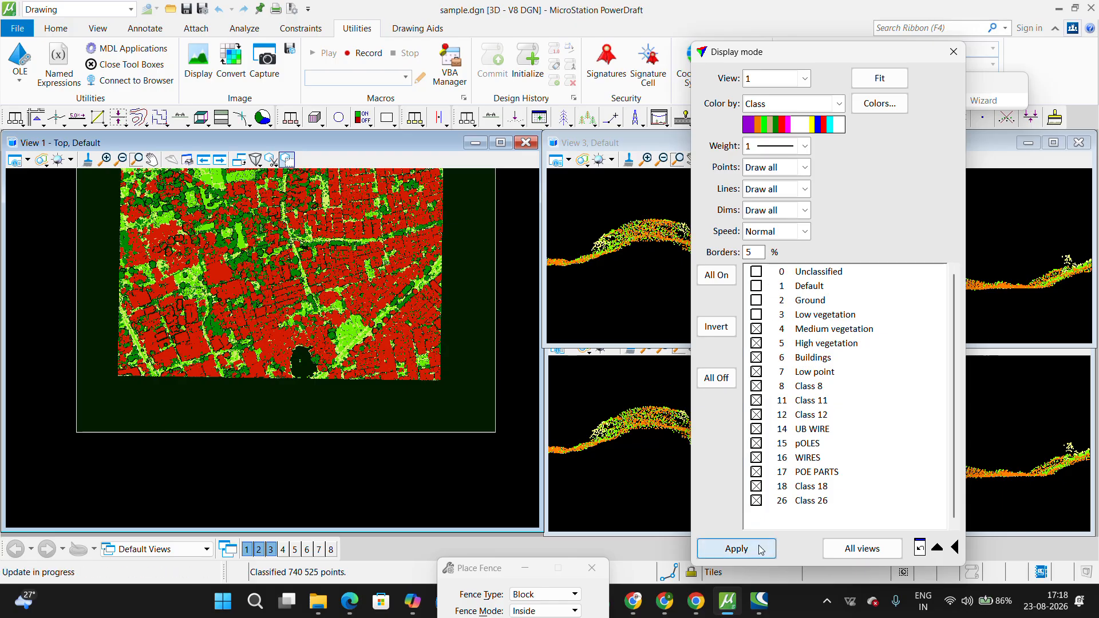
{"action": "left_click", "coordinate": [954, 51]}
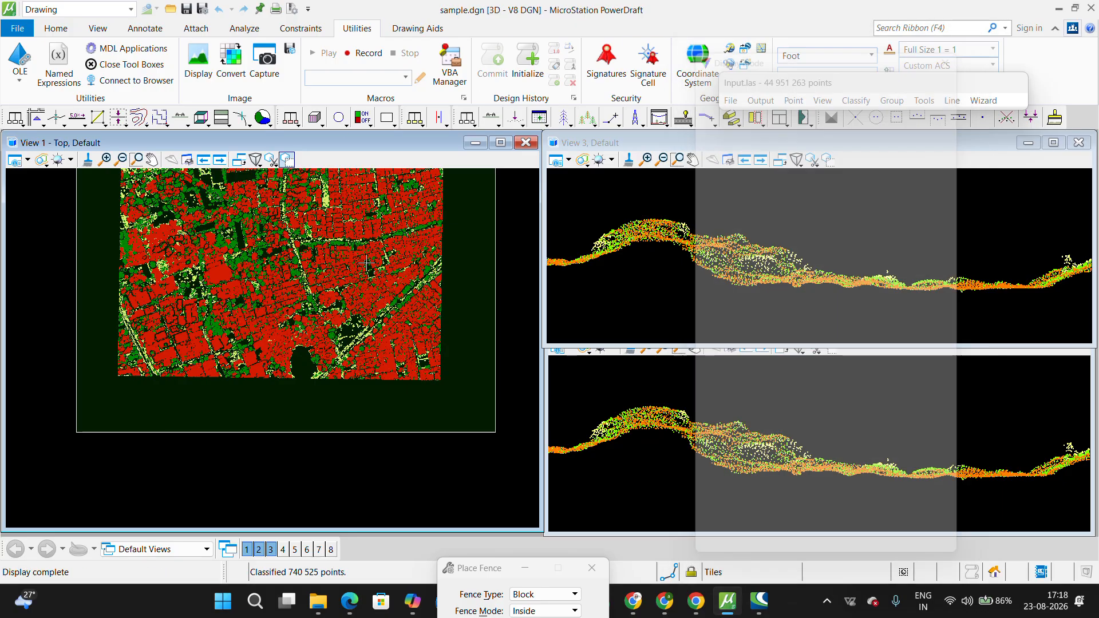
Step: Draw a vertical section about 4.0 deep across the house with a tree at its edge, extending over the open plot
{"action": "scroll", "coordinate": [273, 342], "scroll_direction": "up", "scroll_amount": 3}
{"action": "middle_click_drag", "start_coordinate": [274, 342], "coordinate": [341, 379]}
{"action": "scroll", "coordinate": [255, 364], "scroll_direction": "up", "scroll_amount": 3}
{"action": "middle_click_drag", "start_coordinate": [84, 457], "coordinate": [394, 377]}
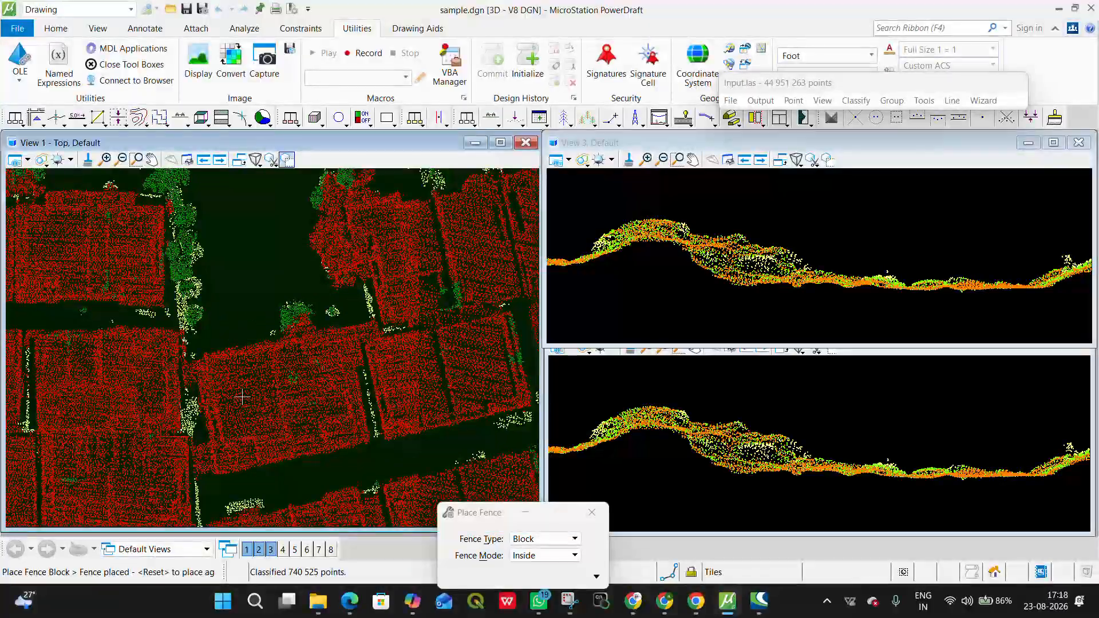
{"action": "middle_click_drag", "start_coordinate": [284, 386], "coordinate": [370, 264]}
{"action": "left_click", "coordinate": [492, 117]}
{"action": "left_click", "coordinate": [338, 423]}
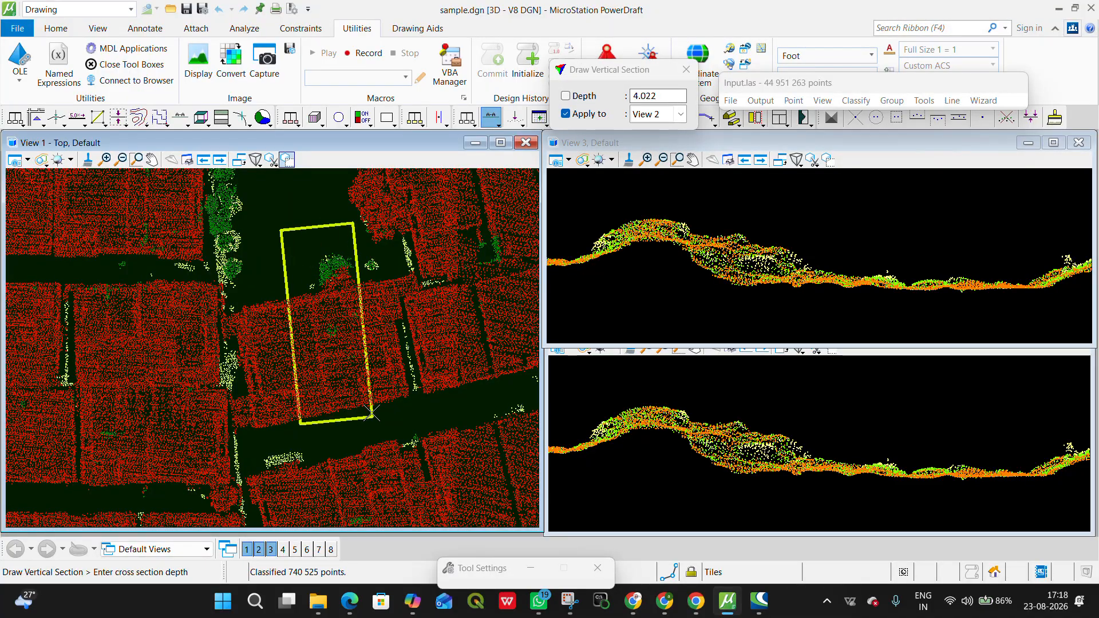
{"action": "left_click", "coordinate": [373, 419]}
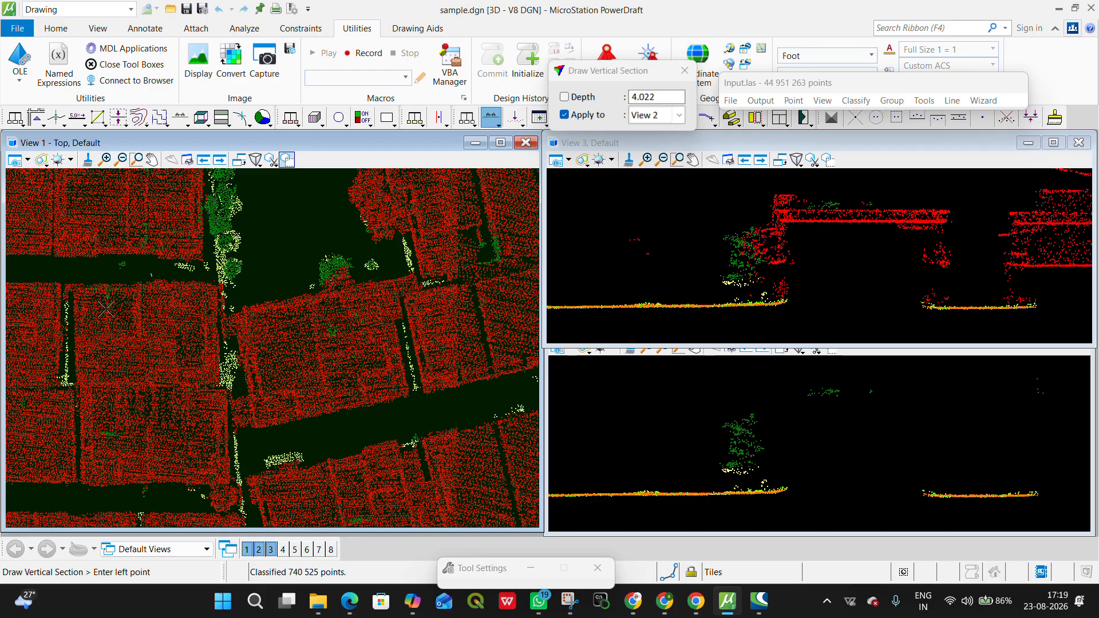
Step: Examine the house blocks, streets and tree clusters across the whole top view for trees classed as buildings and leftover vegetation on roofs
{"action": "middle_click_drag", "start_coordinate": [253, 341], "coordinate": [502, 476]}
{"action": "scroll", "coordinate": [296, 327], "scroll_direction": "down", "scroll_amount": 3}
{"action": "middle_click_drag", "start_coordinate": [141, 444], "coordinate": [83, 201]}
{"action": "middle_click_drag", "start_coordinate": [343, 401], "coordinate": [138, 309]}
{"action": "middle_click_drag", "start_coordinate": [417, 436], "coordinate": [283, 401]}
{"action": "scroll", "coordinate": [282, 401], "scroll_direction": "down", "scroll_amount": 5}
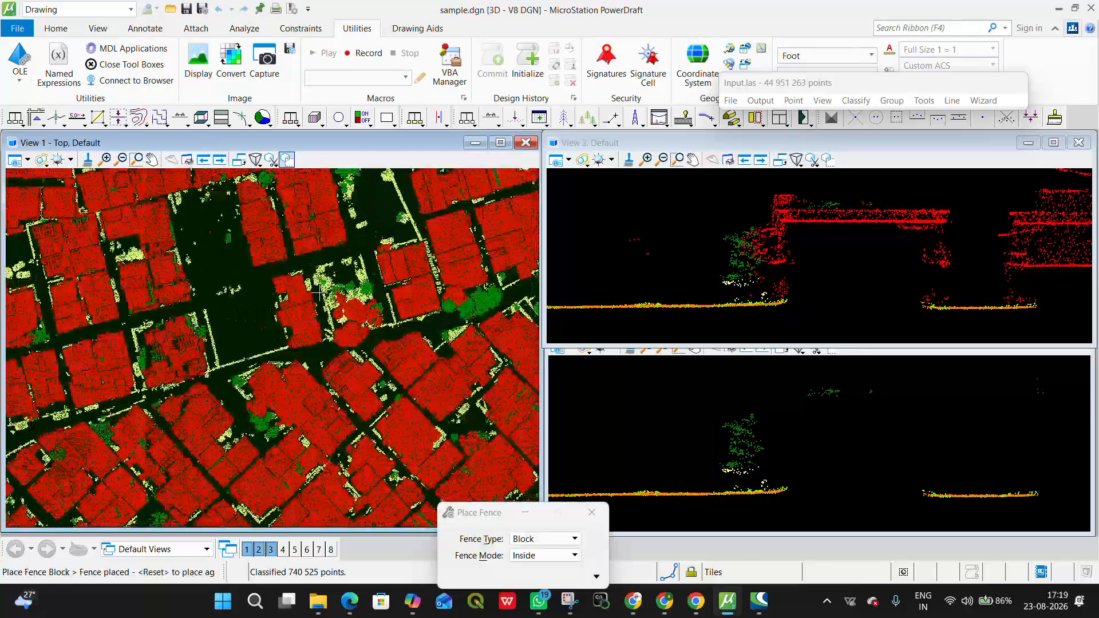
{"action": "scroll", "coordinate": [367, 473], "scroll_direction": "up", "scroll_amount": 3}
{"action": "middle_click_drag", "start_coordinate": [393, 480], "coordinate": [192, 355]}
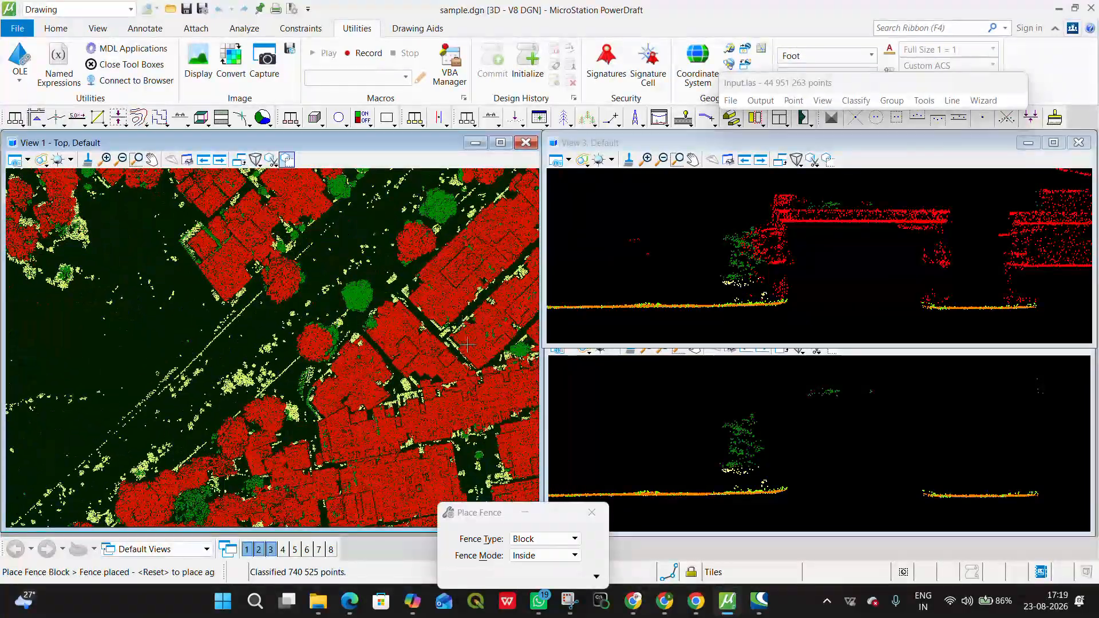
{"action": "scroll", "coordinate": [253, 384], "scroll_direction": "down", "scroll_amount": 4}
{"action": "middle_click_drag", "start_coordinate": [126, 234], "coordinate": [438, 504]}
{"action": "middle_click_drag", "start_coordinate": [462, 287], "coordinate": [270, 339]}
{"action": "scroll", "coordinate": [373, 440], "scroll_direction": "up", "scroll_amount": 3}
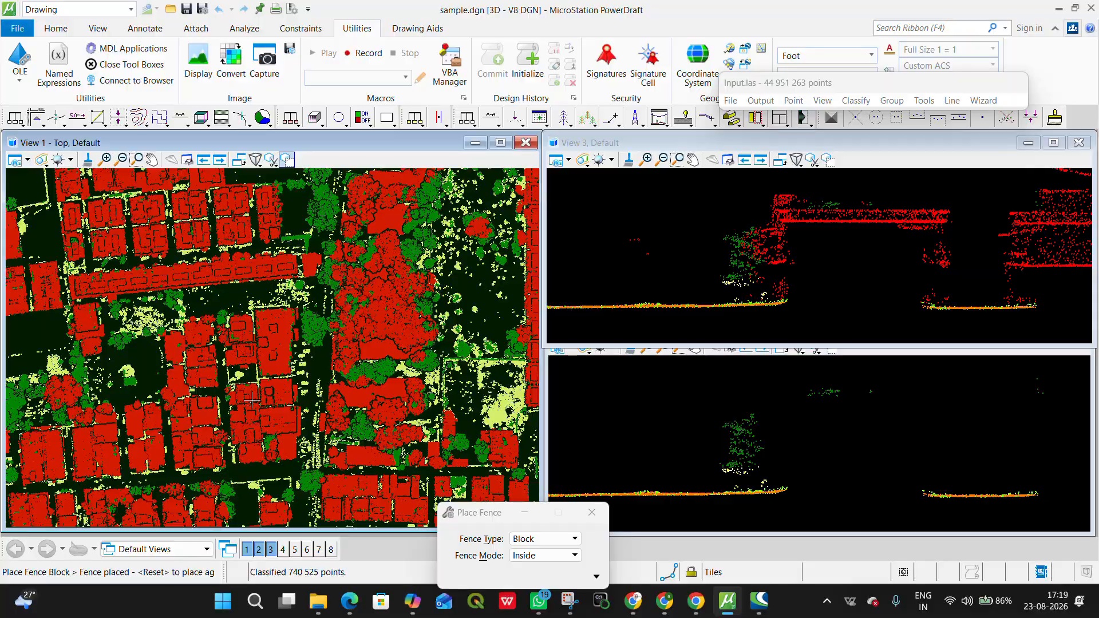
{"action": "middle_click_drag", "start_coordinate": [194, 444], "coordinate": [226, 275]}
{"action": "scroll", "coordinate": [515, 422], "scroll_direction": "up", "scroll_amount": 1}
{"action": "scroll", "coordinate": [427, 407], "scroll_direction": "up", "scroll_amount": 1}
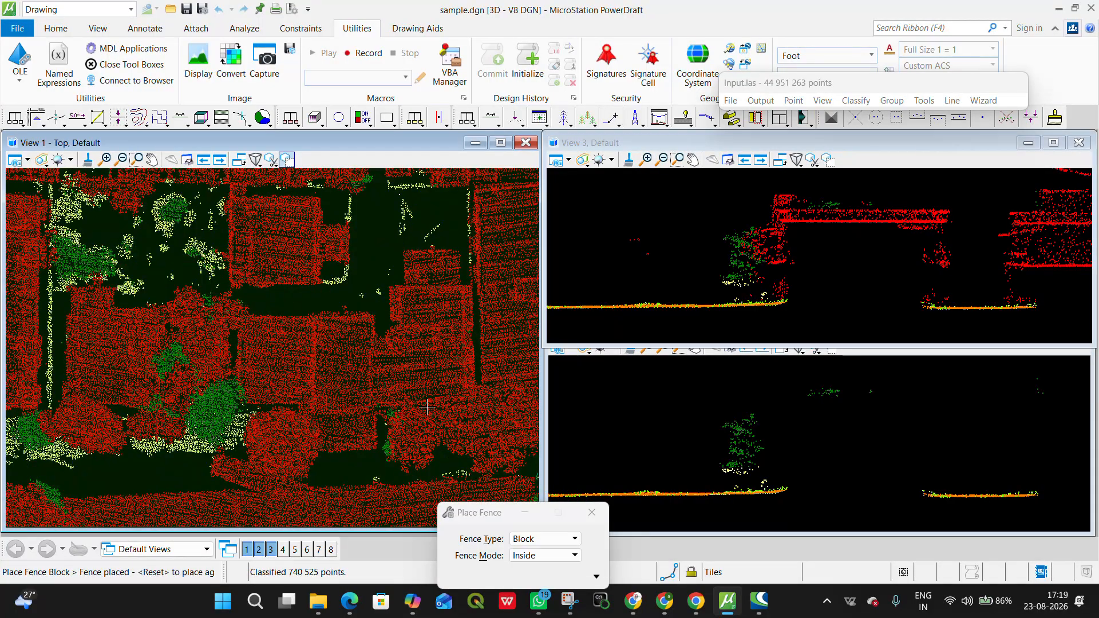
{"action": "scroll", "coordinate": [427, 407], "scroll_direction": "down", "scroll_amount": 1}
{"action": "scroll", "coordinate": [340, 330], "scroll_direction": "down", "scroll_amount": 2}
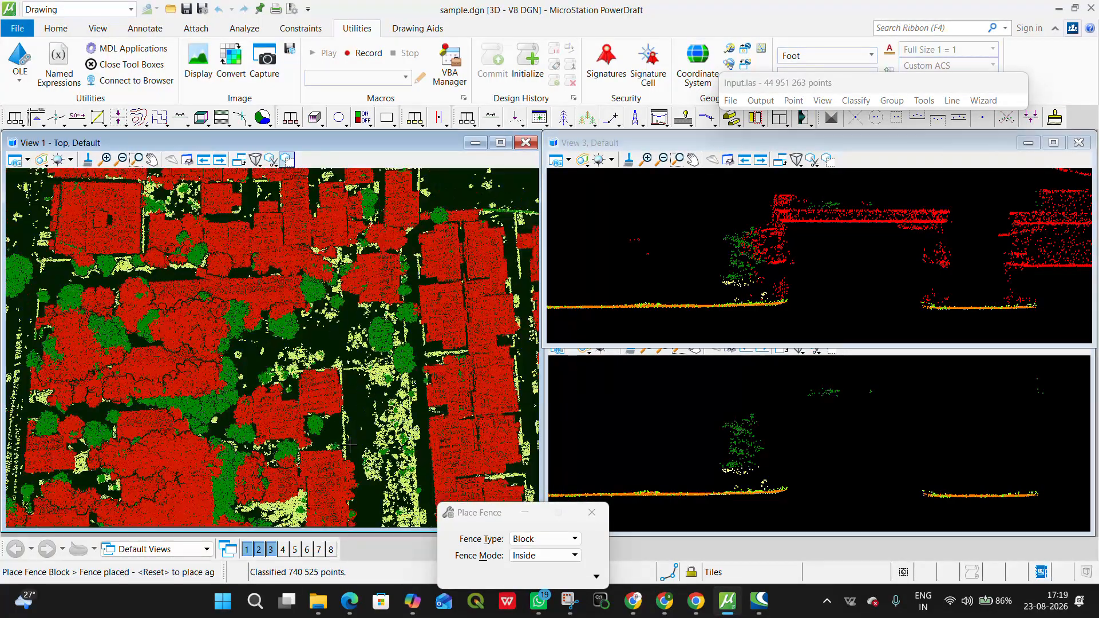
{"action": "middle_click_drag", "start_coordinate": [493, 457], "coordinate": [264, 291]}
{"action": "scroll", "coordinate": [329, 350], "scroll_direction": "down", "scroll_amount": 3}
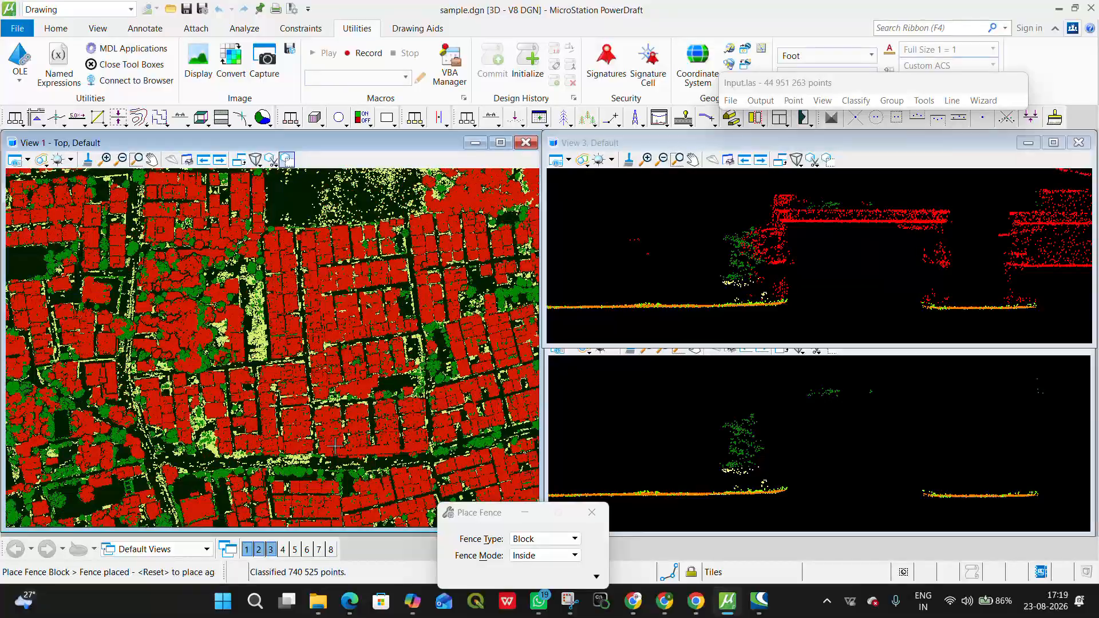
{"action": "middle_click_drag", "start_coordinate": [455, 458], "coordinate": [331, 312]}
{"action": "scroll", "coordinate": [378, 355], "scroll_direction": "up", "scroll_amount": 2}
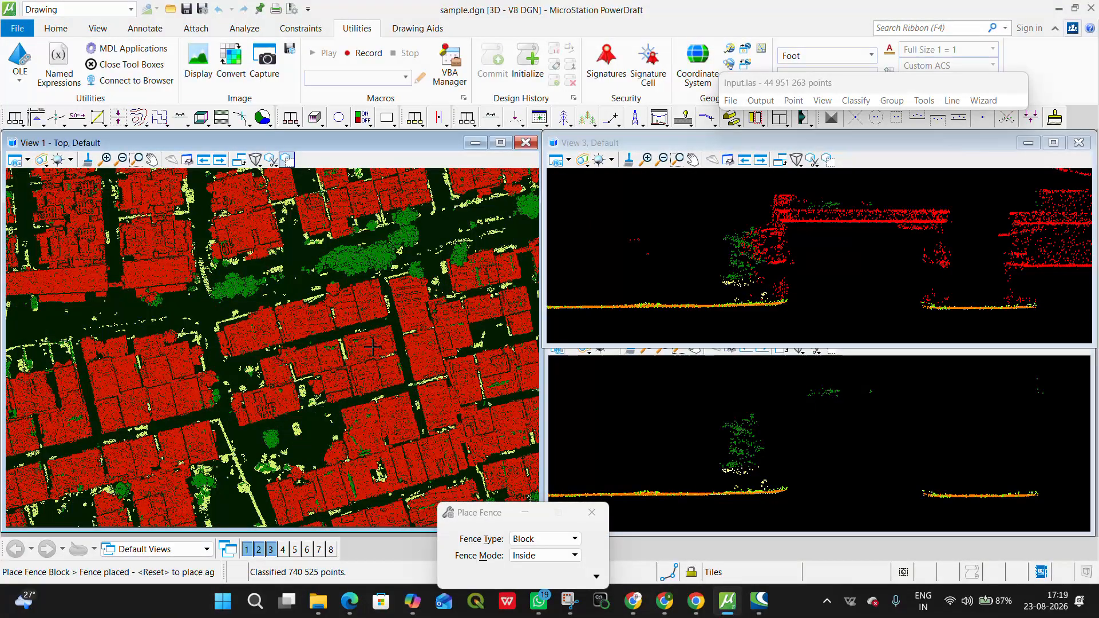
{"action": "scroll", "coordinate": [371, 347], "scroll_direction": "down", "scroll_amount": 4}
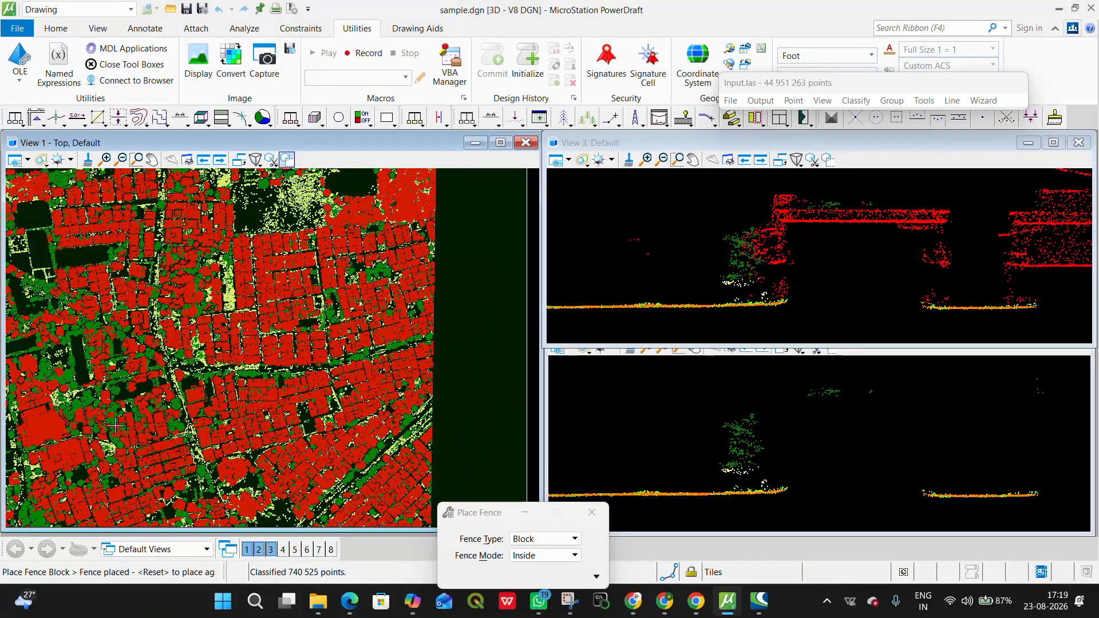
{"action": "middle_click_drag", "start_coordinate": [115, 426], "coordinate": [305, 241]}
{"action": "scroll", "coordinate": [305, 240], "scroll_direction": "down", "scroll_amount": 2}
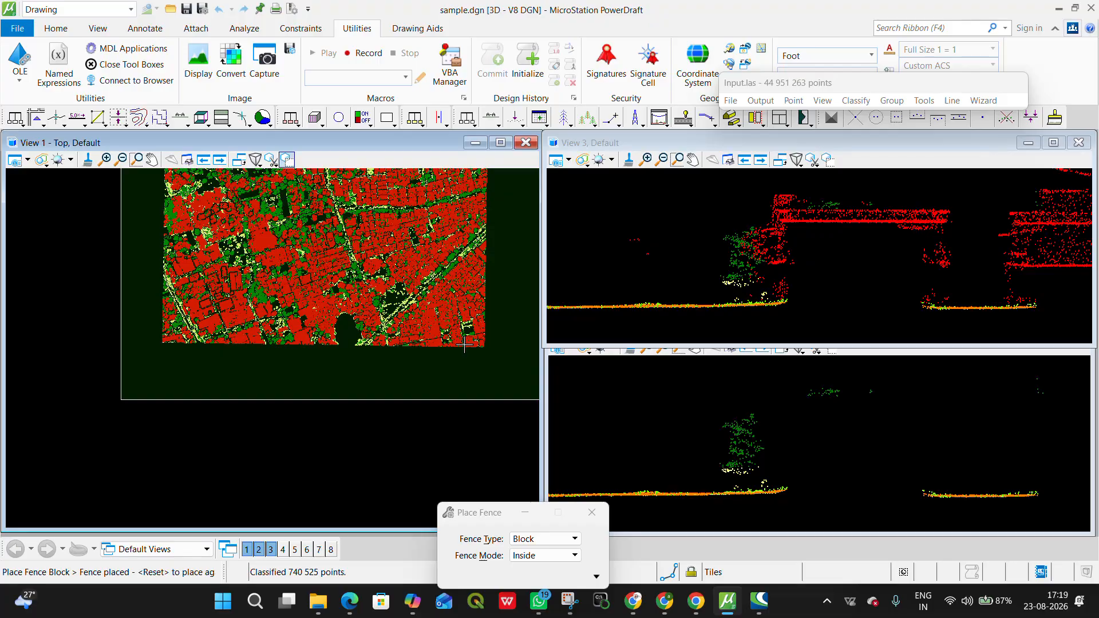